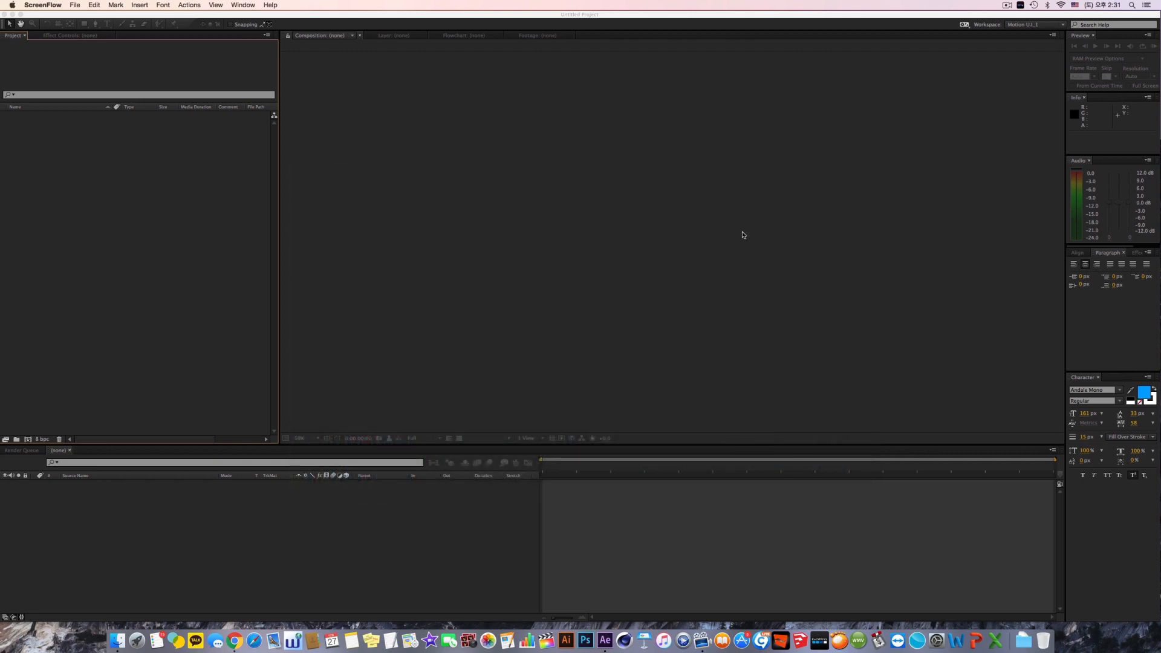
Step: Choose the layered cars file from the Tutorial works > AE BASIC 10 > Cars folder for import
click(203, 268)
double_click(202, 268)
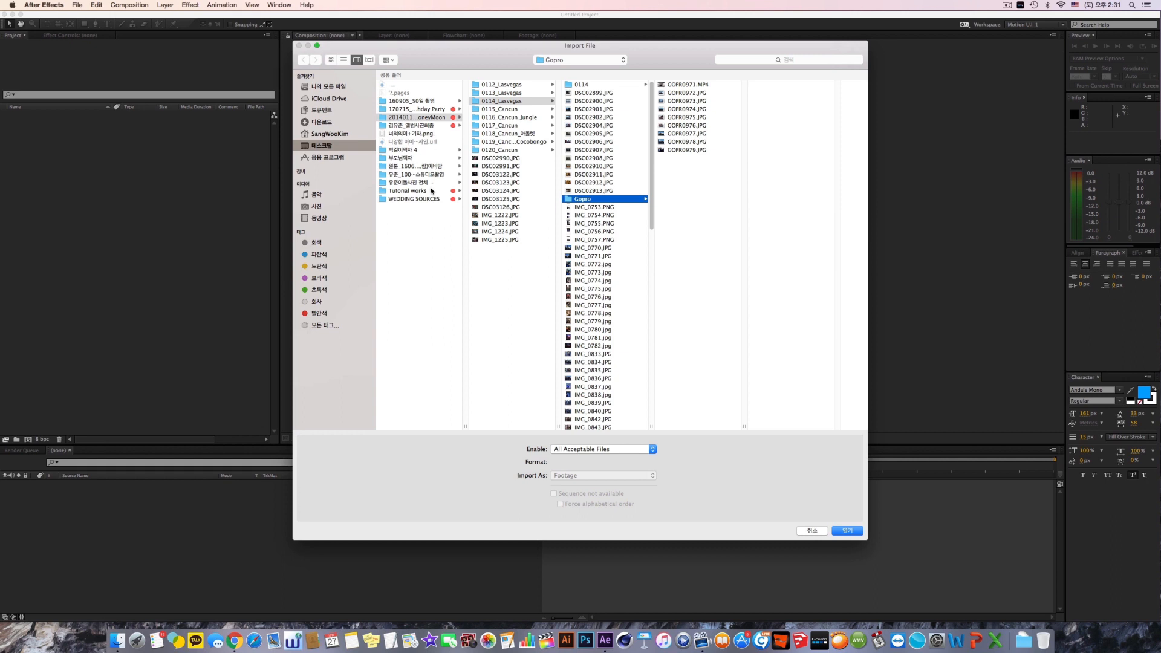
click(431, 191)
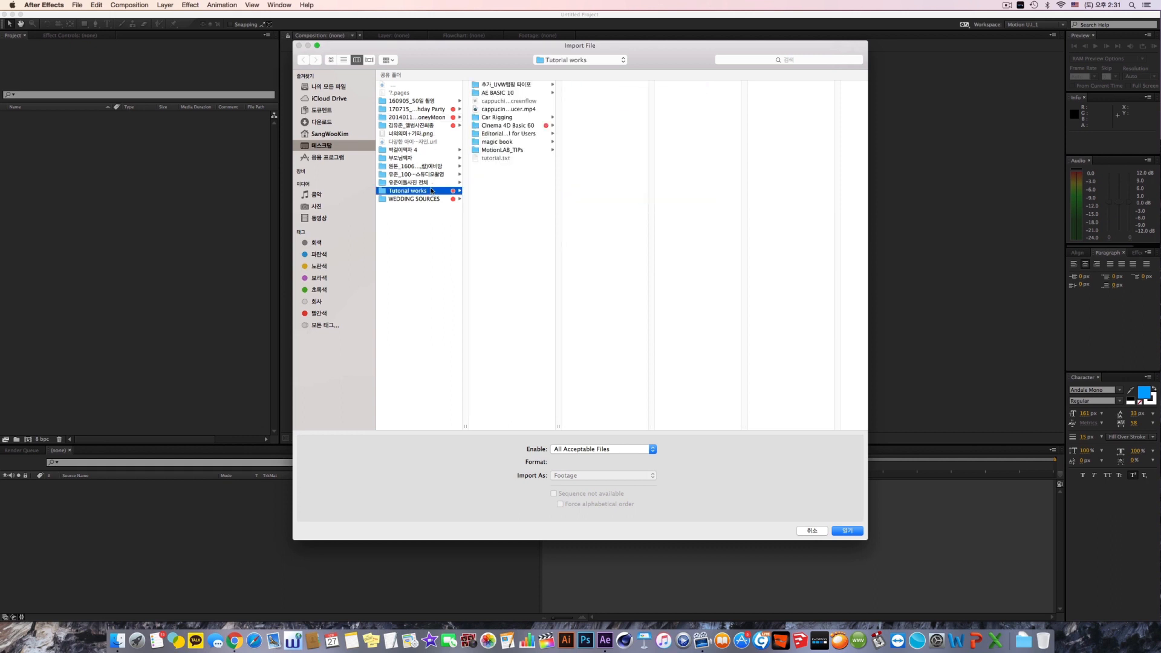
click(528, 125)
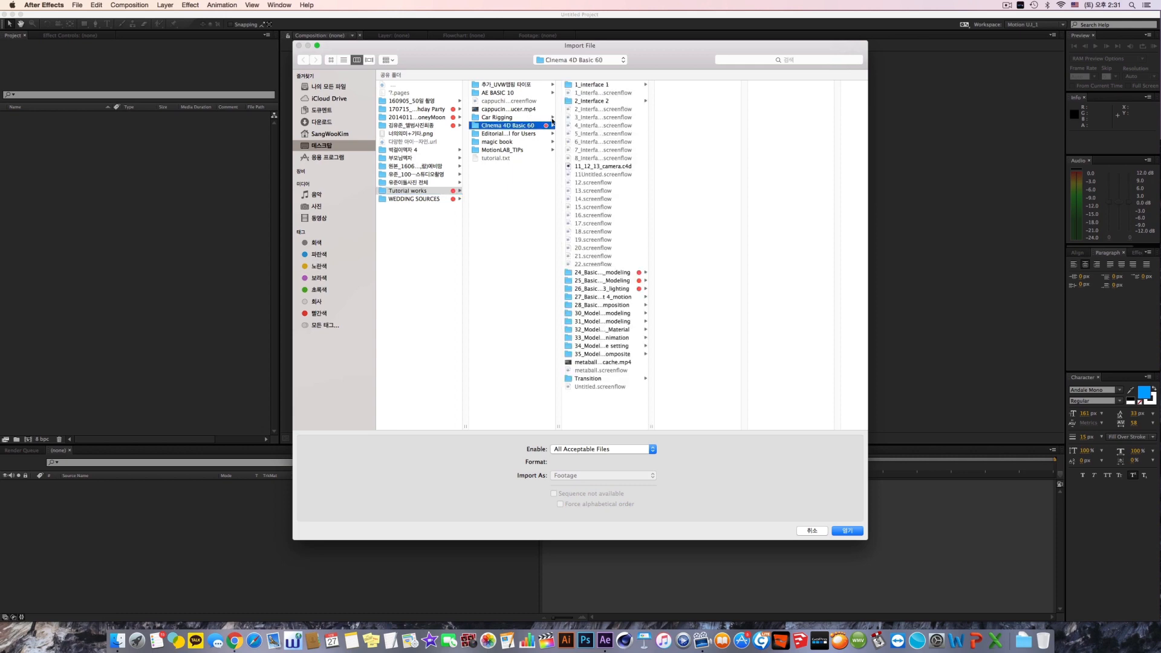
click(511, 93)
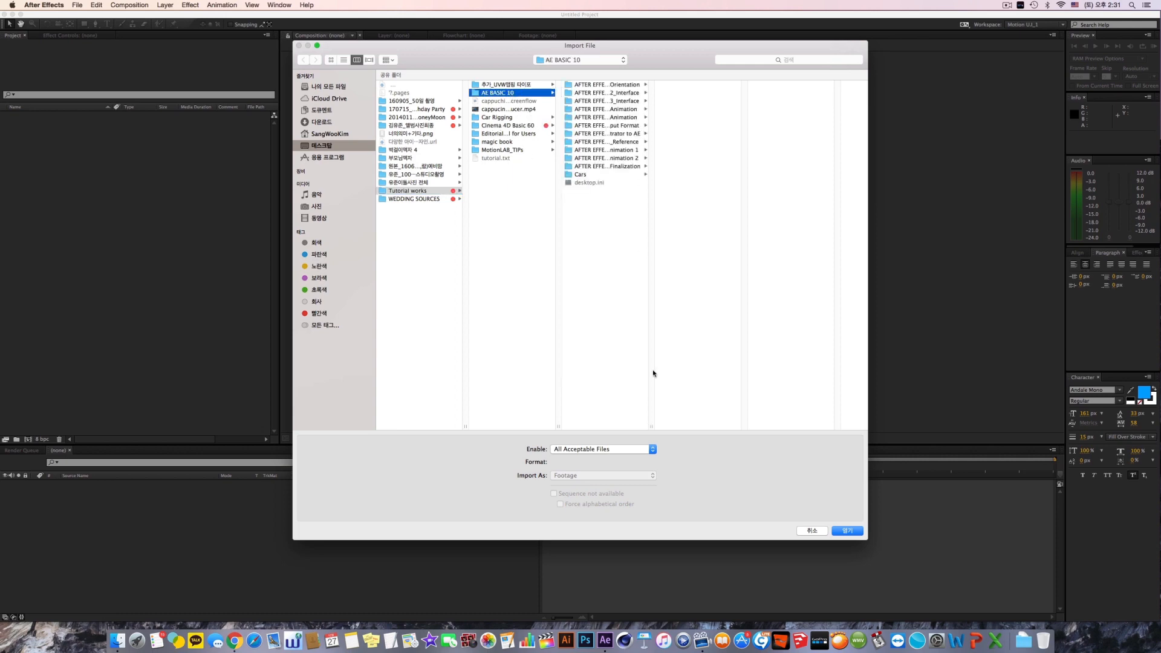
drag(651, 426, 731, 426)
click(632, 174)
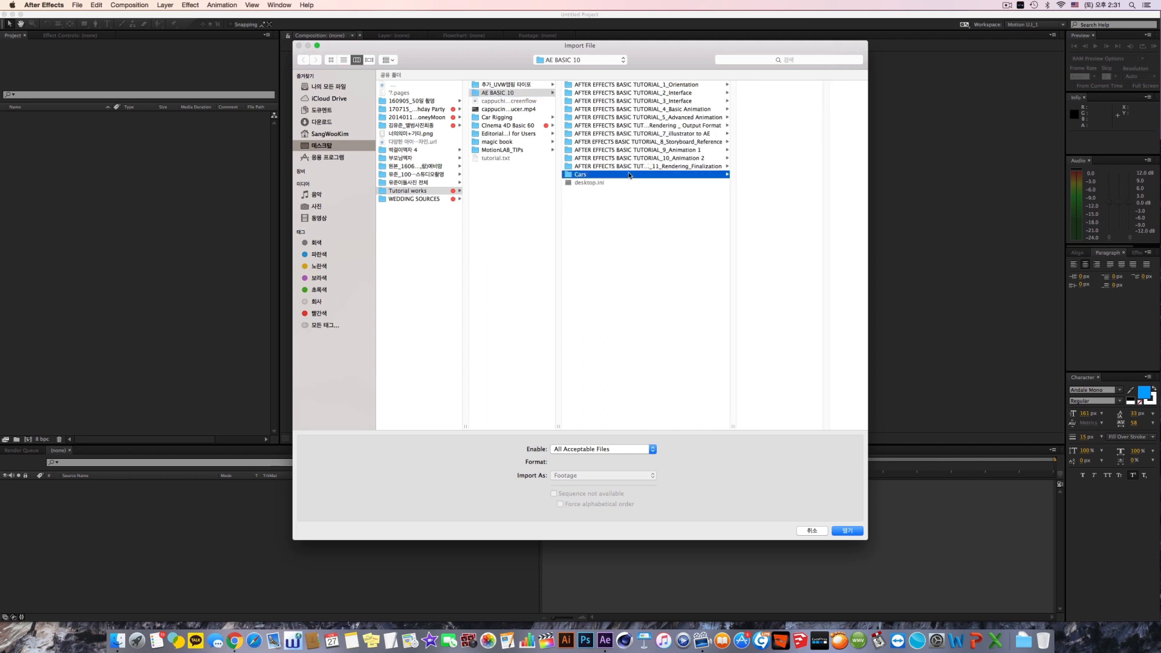
click(731, 95)
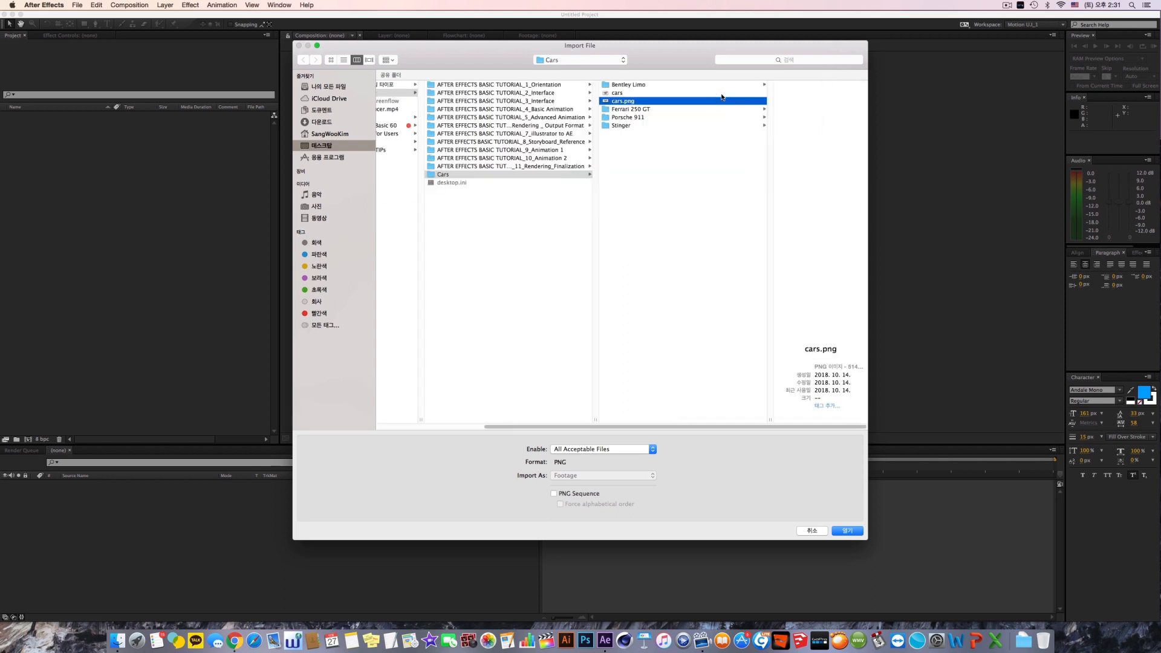
double_click(734, 96)
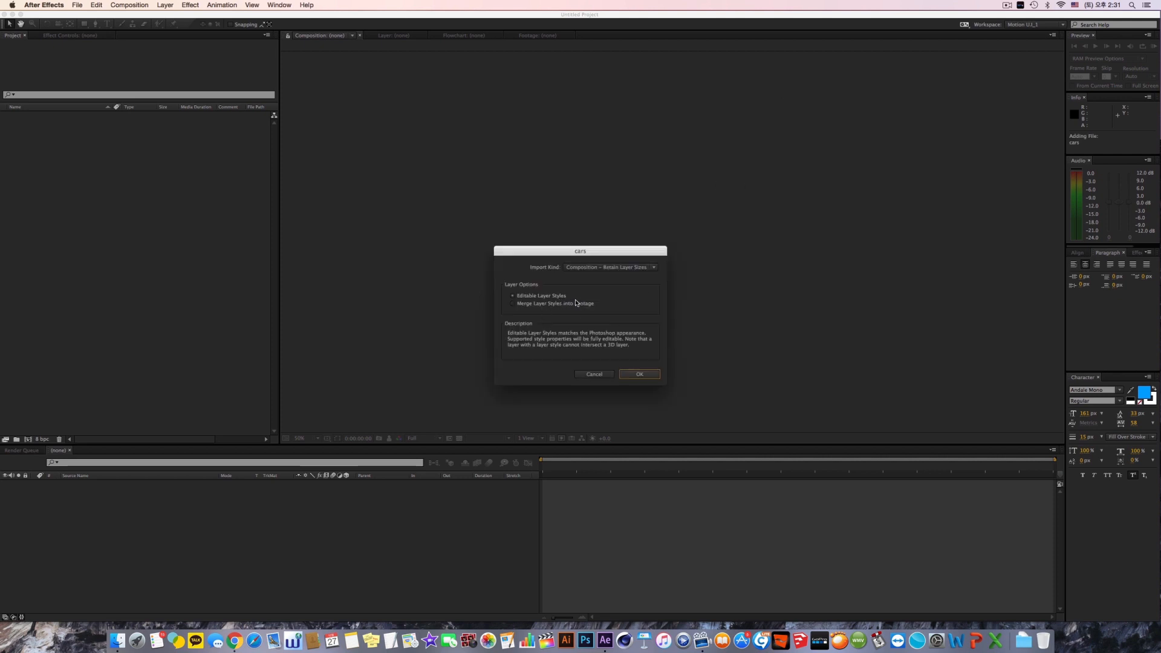
Step: Import the cars file as Composition - Retain Layer Sizes with editable layer styles
click(594, 270)
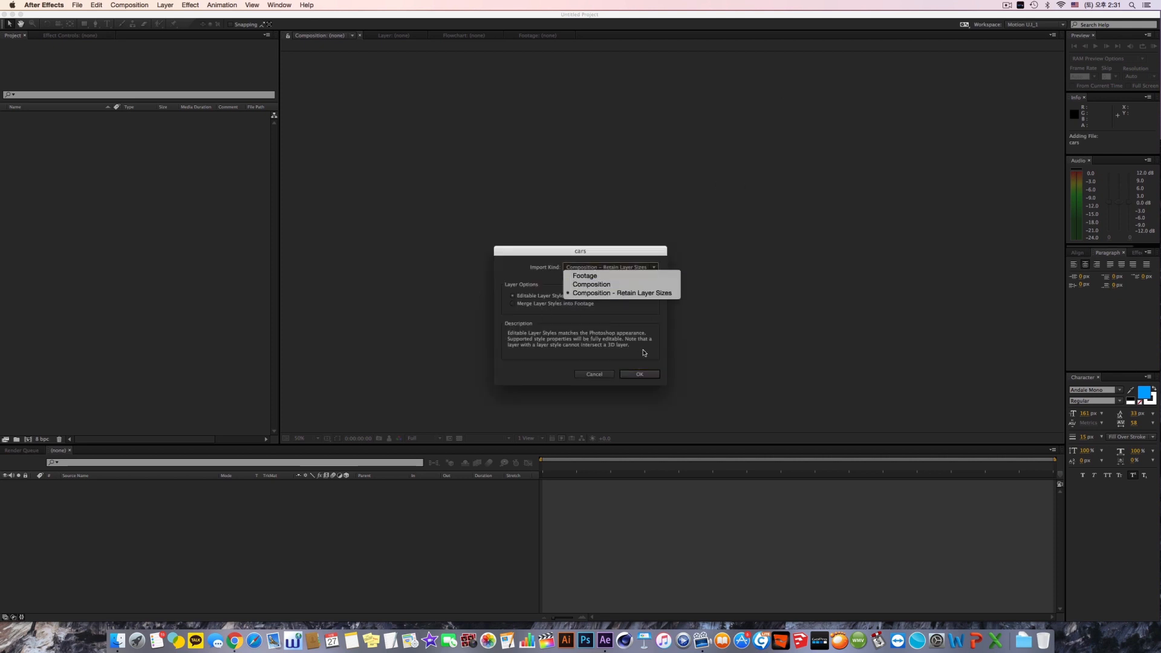
click(645, 354)
click(639, 374)
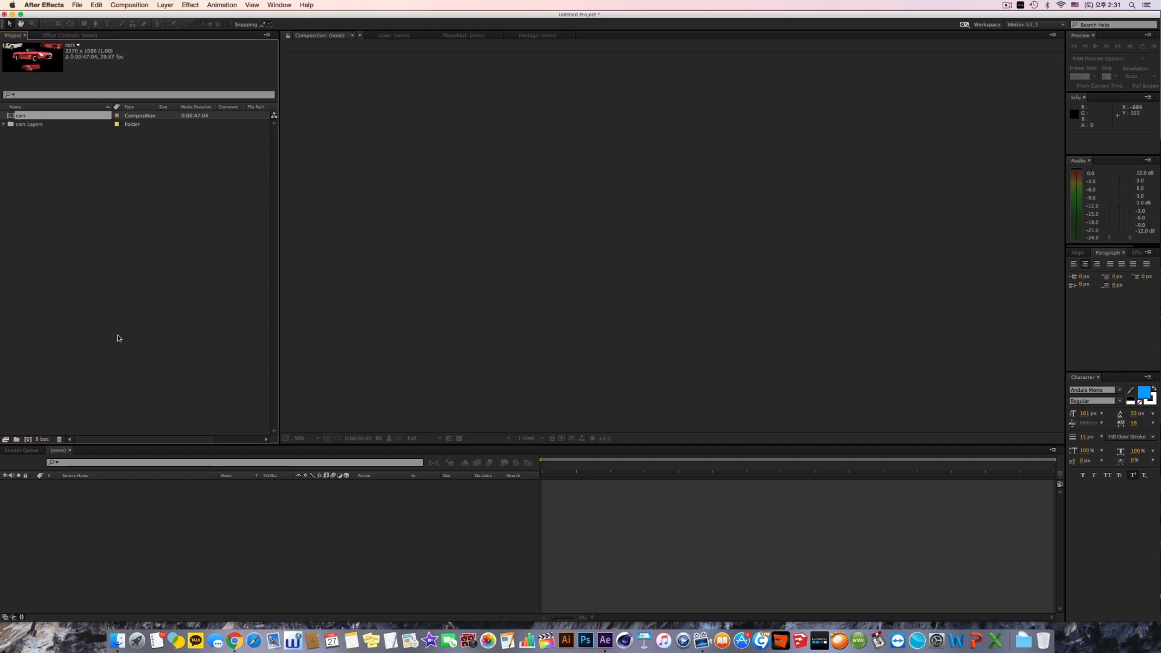
Step: Create an HDTV 1080 29.97 composition named Car Animation Basic with a duration of 0:00:15:04
key(super+n)
text(as)
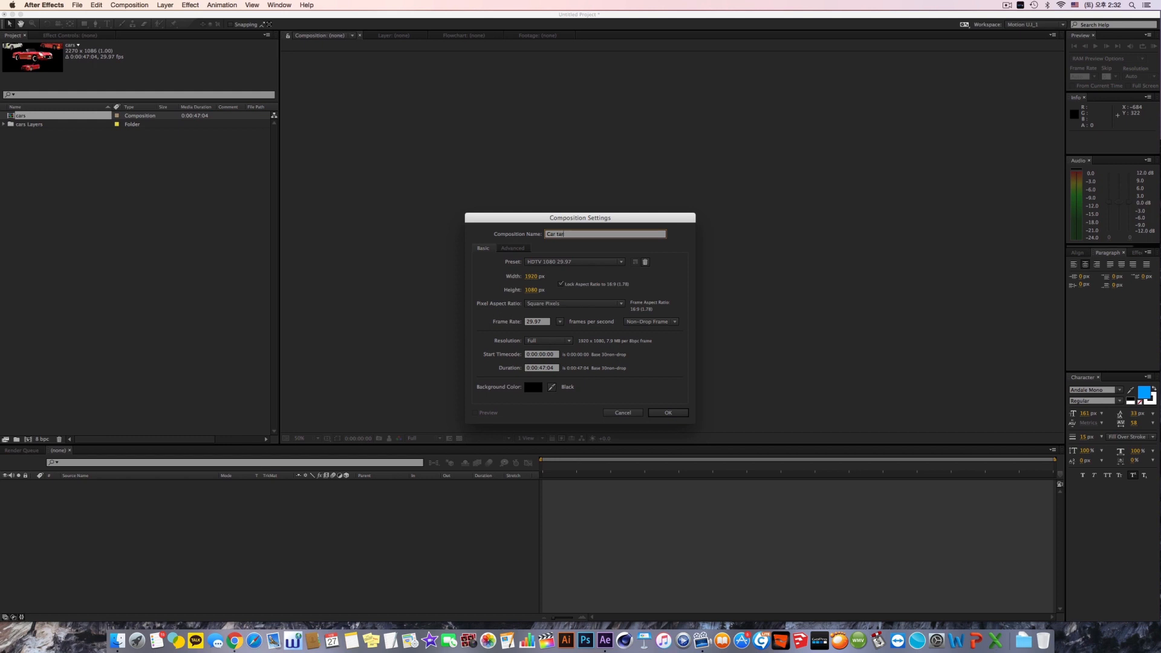
text(ran)
text(Animation Basic)
click(542, 368)
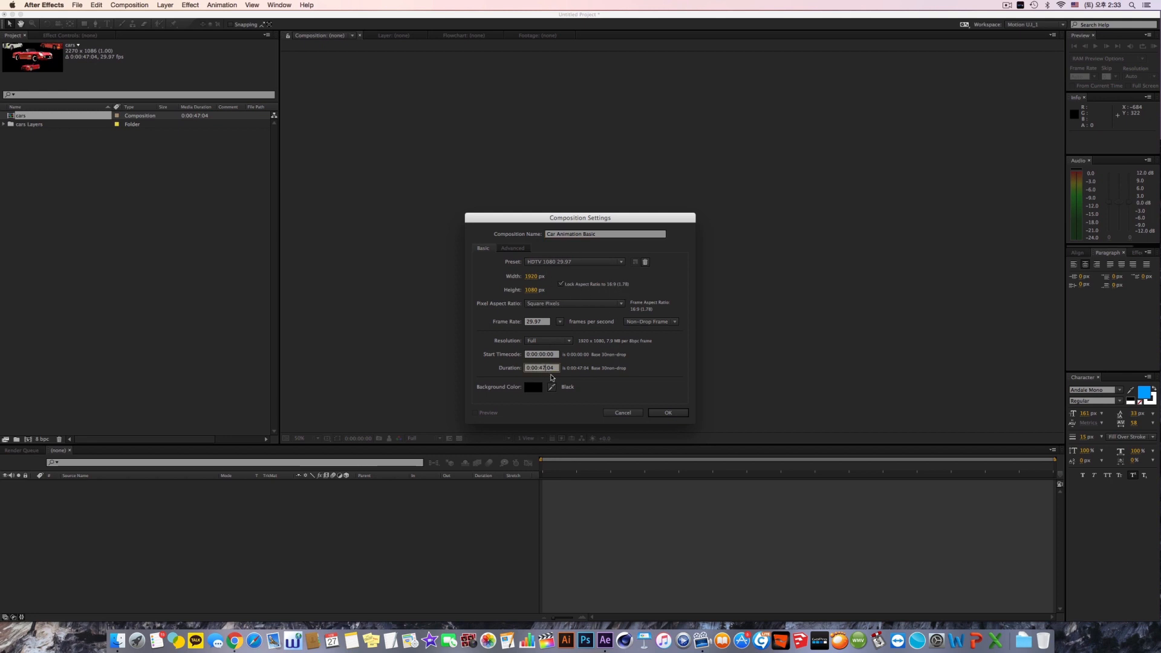
key(BackSpace)
key(BackSpace)
text(15)
key(Return)
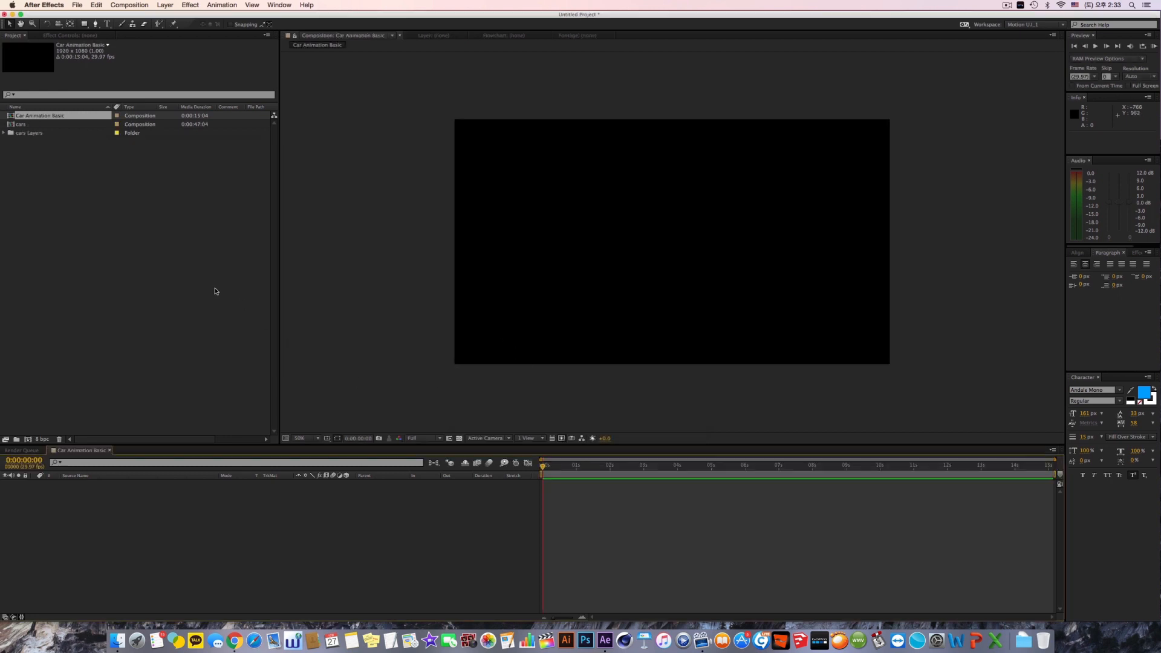
Step: Copy all four car layers from the cars composition into the Car Animation Basic composition
double_click(25, 124)
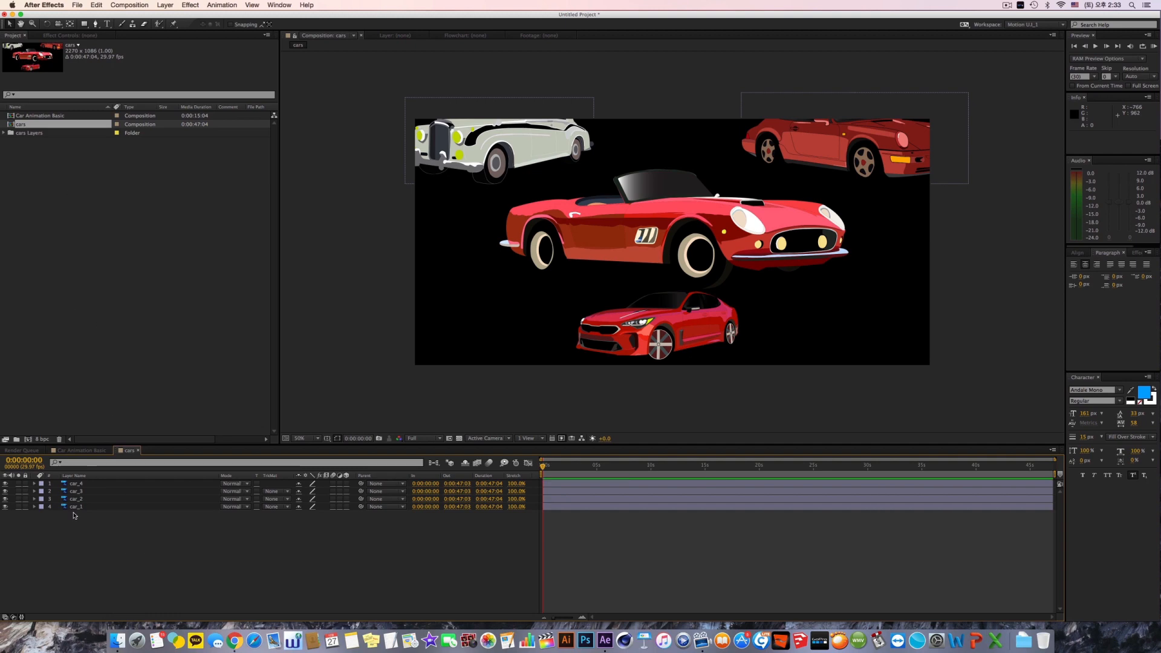
drag(124, 558, 37, 472)
key(cmd+c)
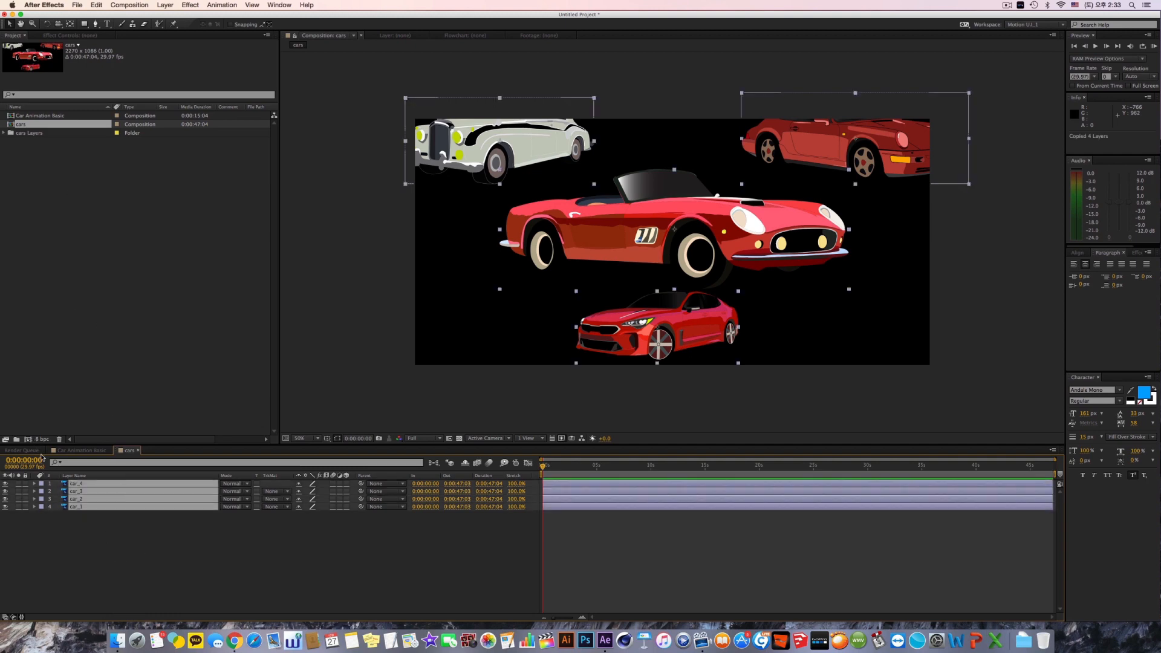
click(79, 451)
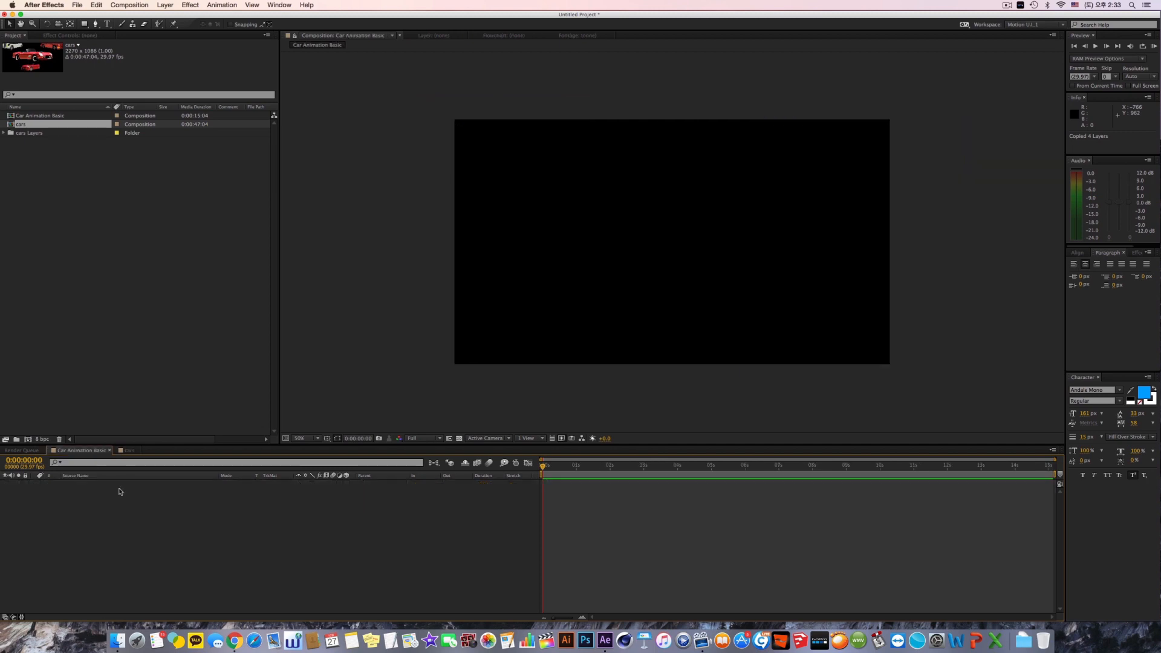
key(super+v)
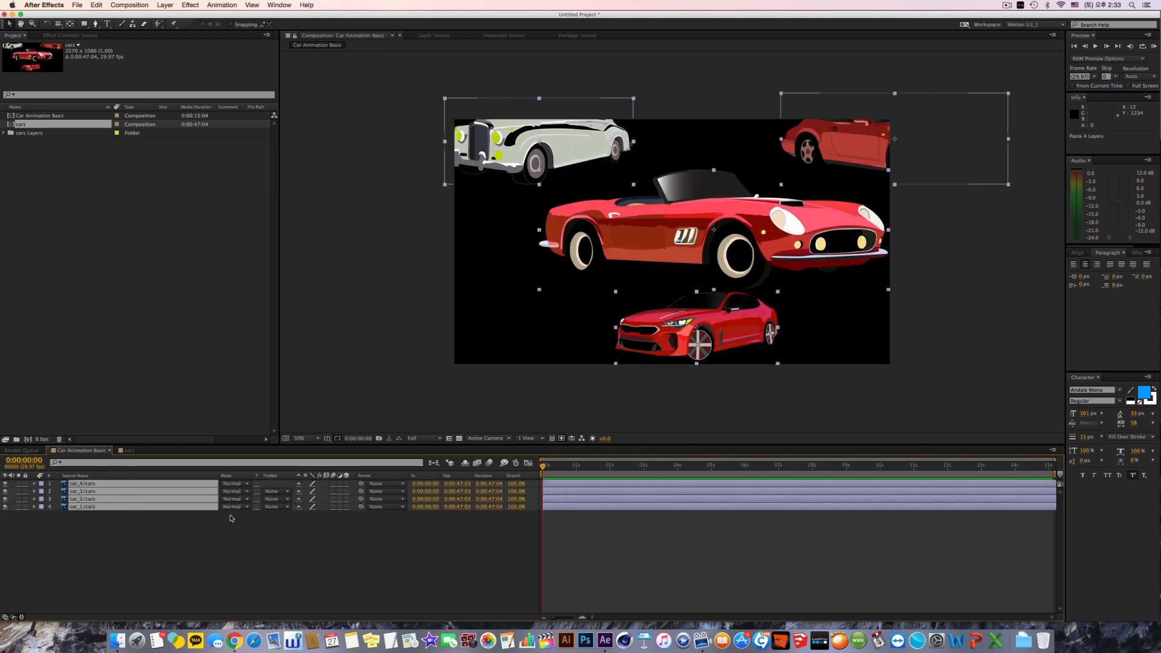
Step: Try scaling down the four car layers together through their Scale values, and undo the change
key(s)
drag(305, 508, 289, 508)
key(super+z)
click(302, 554)
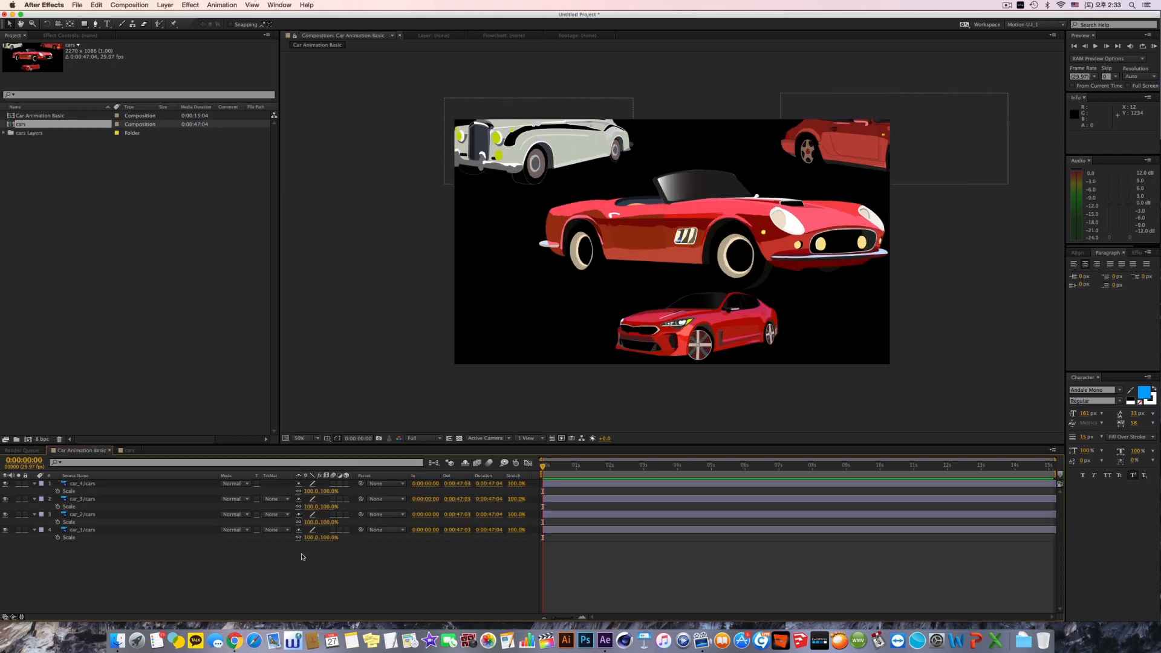
key(super+a)
click(164, 559)
Step: Add a new null object layer to the Car Animation Basic composition
click(129, 5)
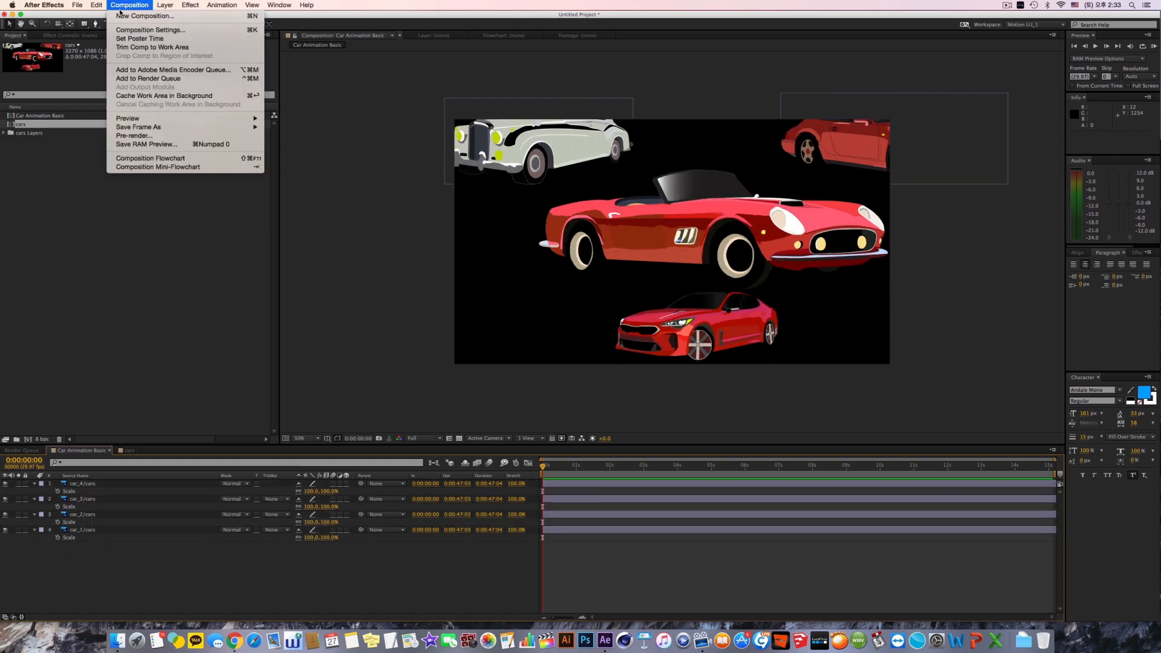
mouse_move(163, 10)
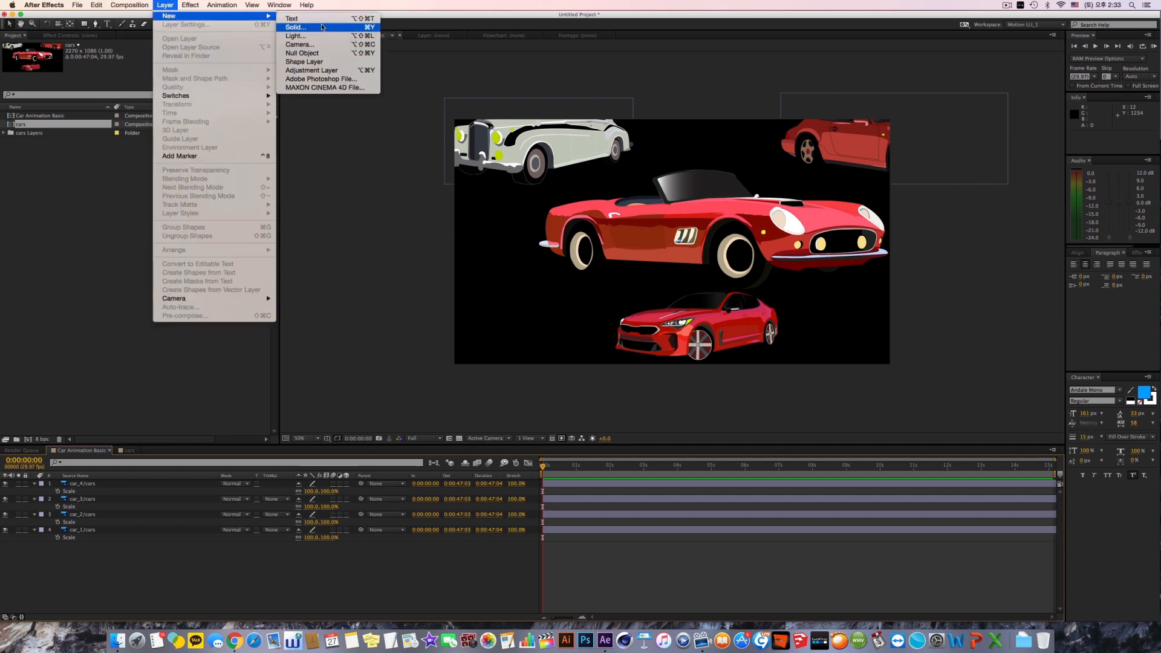
click(321, 53)
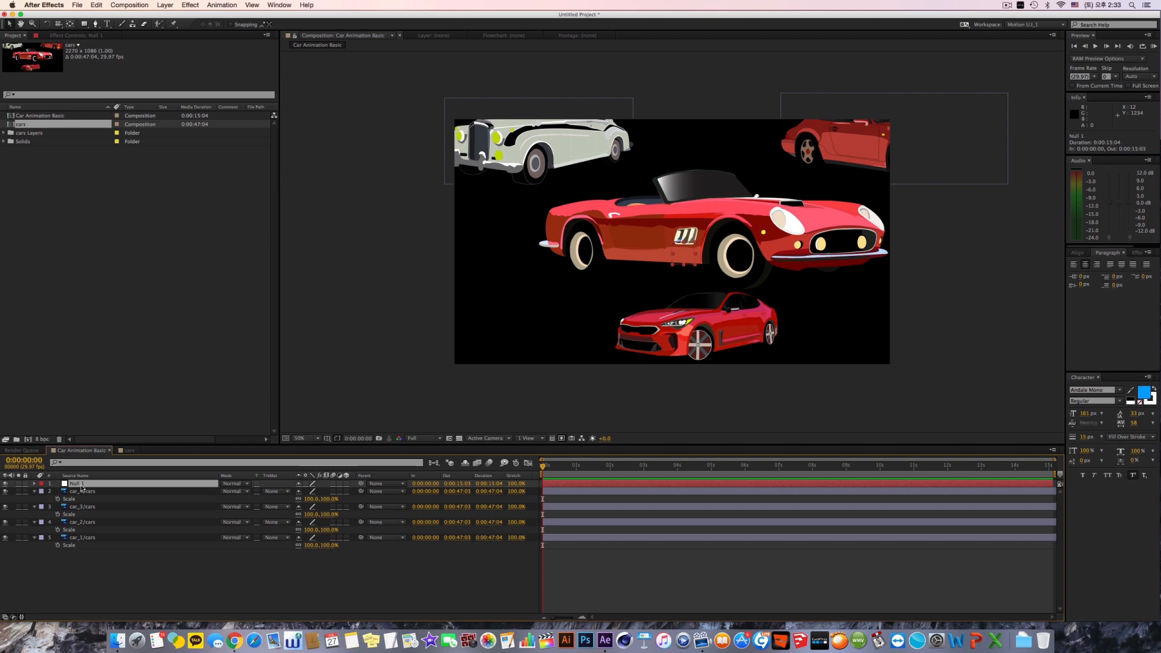
key(super+shift+y)
click(617, 414)
click(168, 6)
mouse_move(175, 15)
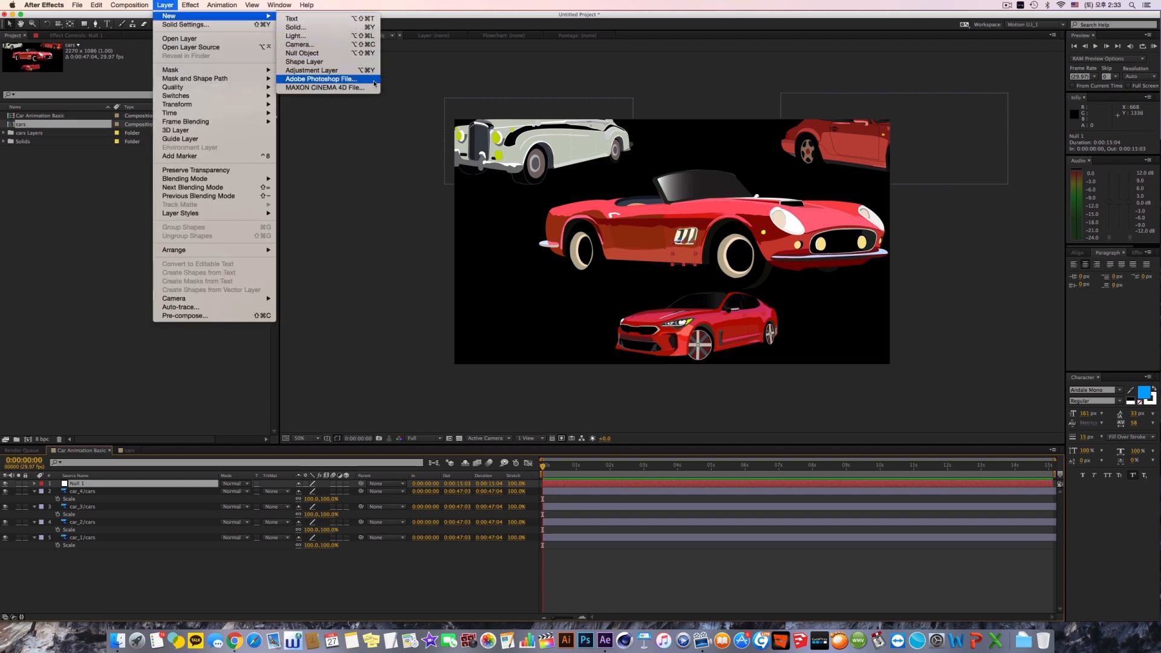
click(356, 60)
click(166, 5)
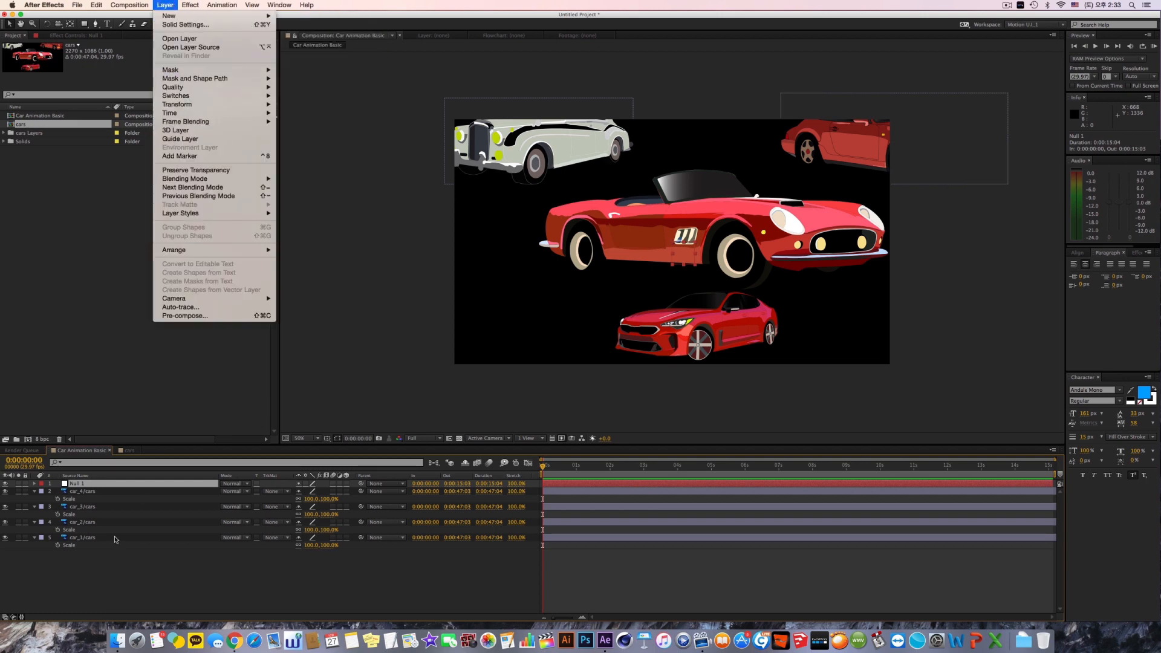
Step: Rename the null object to Car PSR in its solid settings
click(108, 488)
key(shift+super+y)
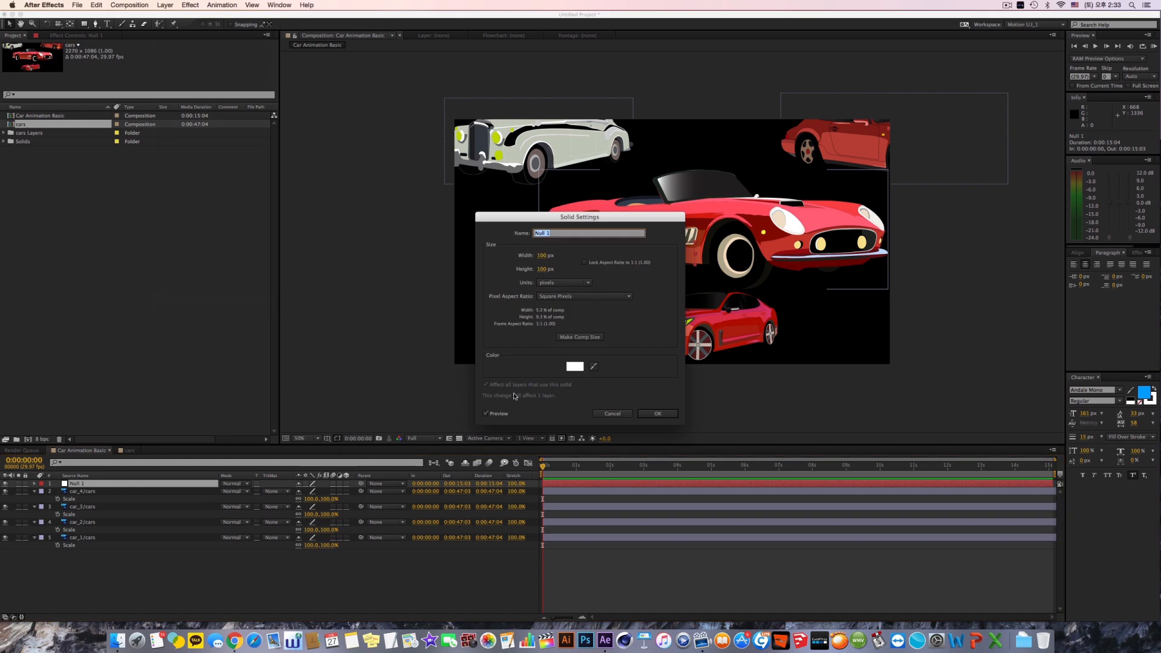
key(BackSpace)
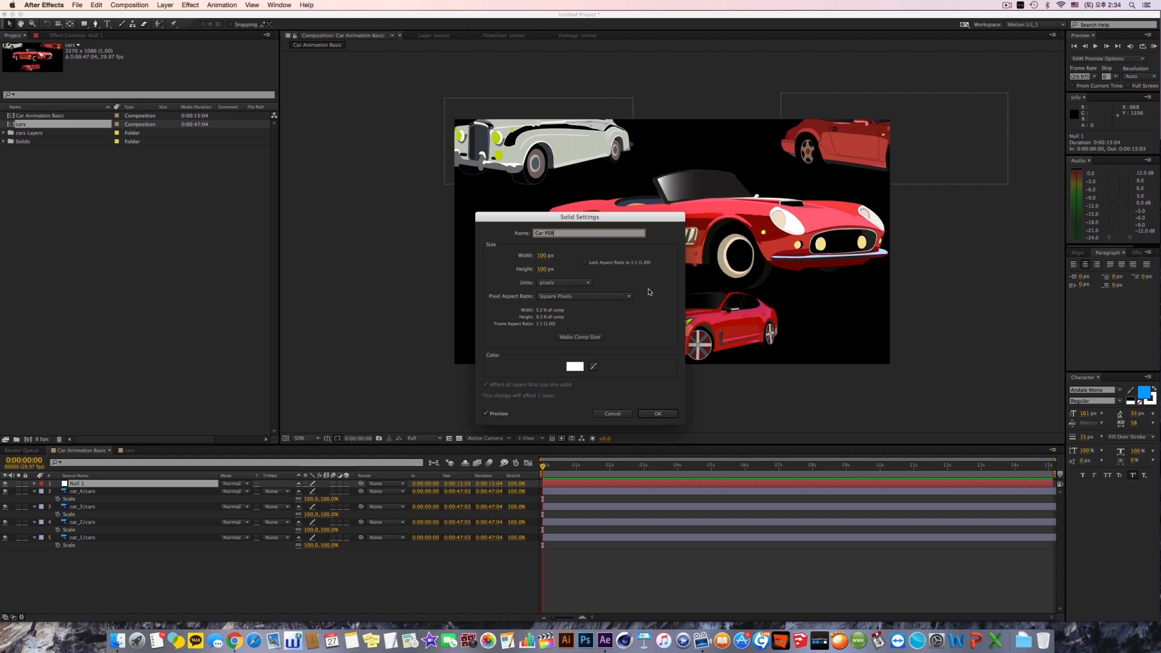
key(Return)
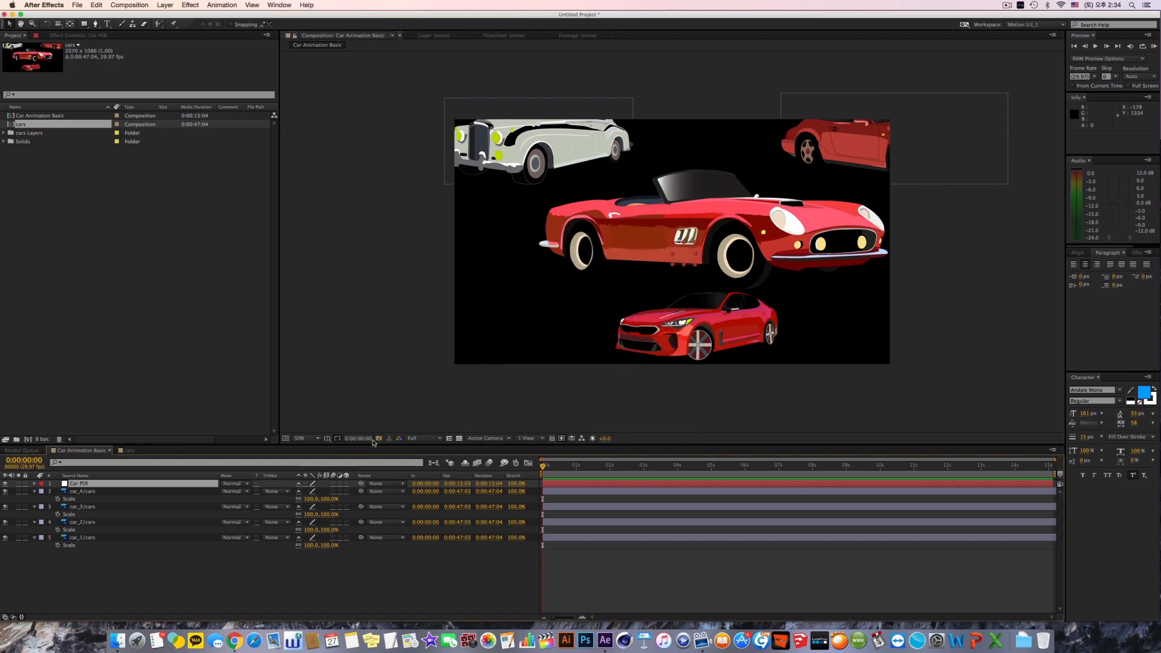
Step: Try assigning Car PSR as the parent of all four car layers by name, and undo the assignment
drag(188, 568, 87, 494)
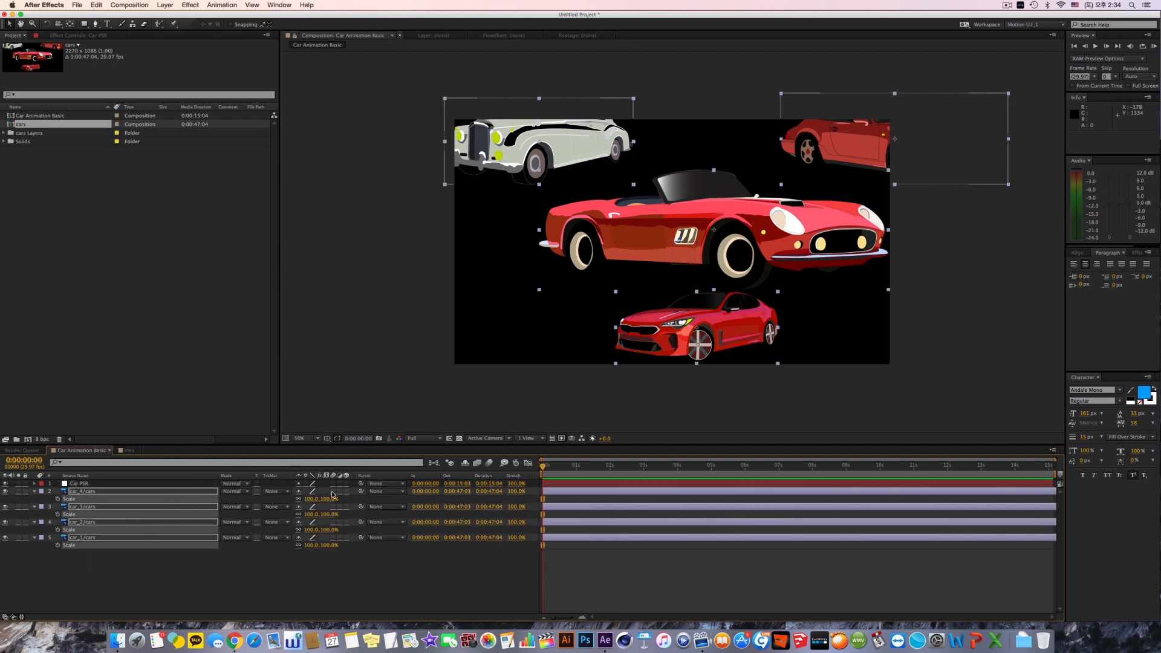
click(377, 493)
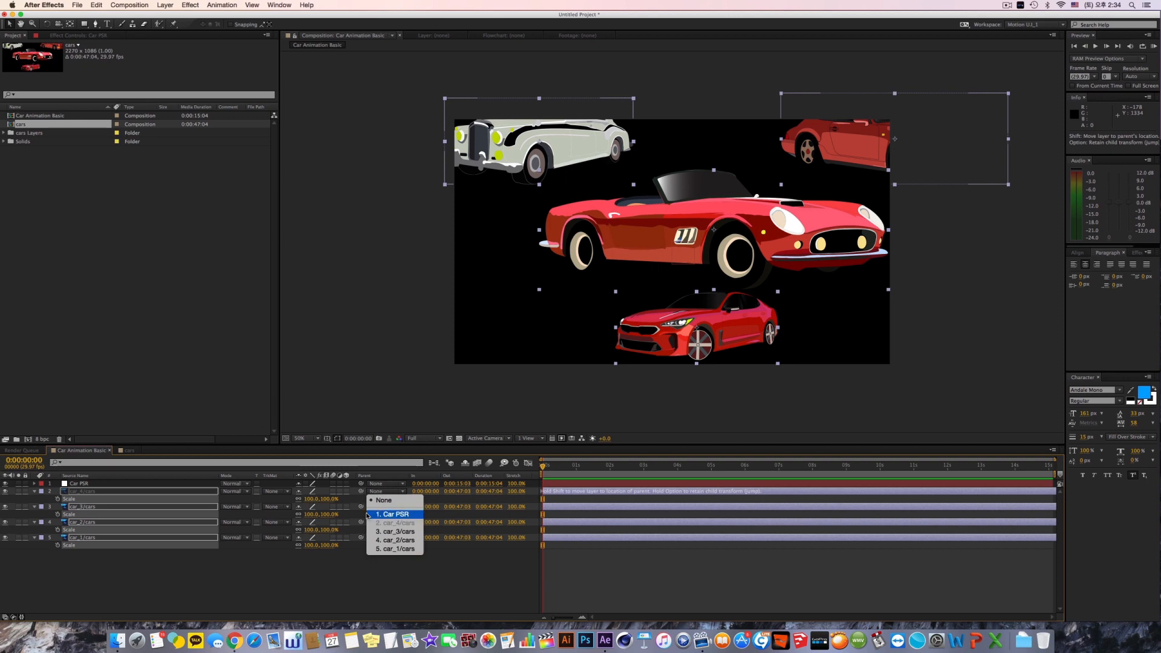
click(368, 515)
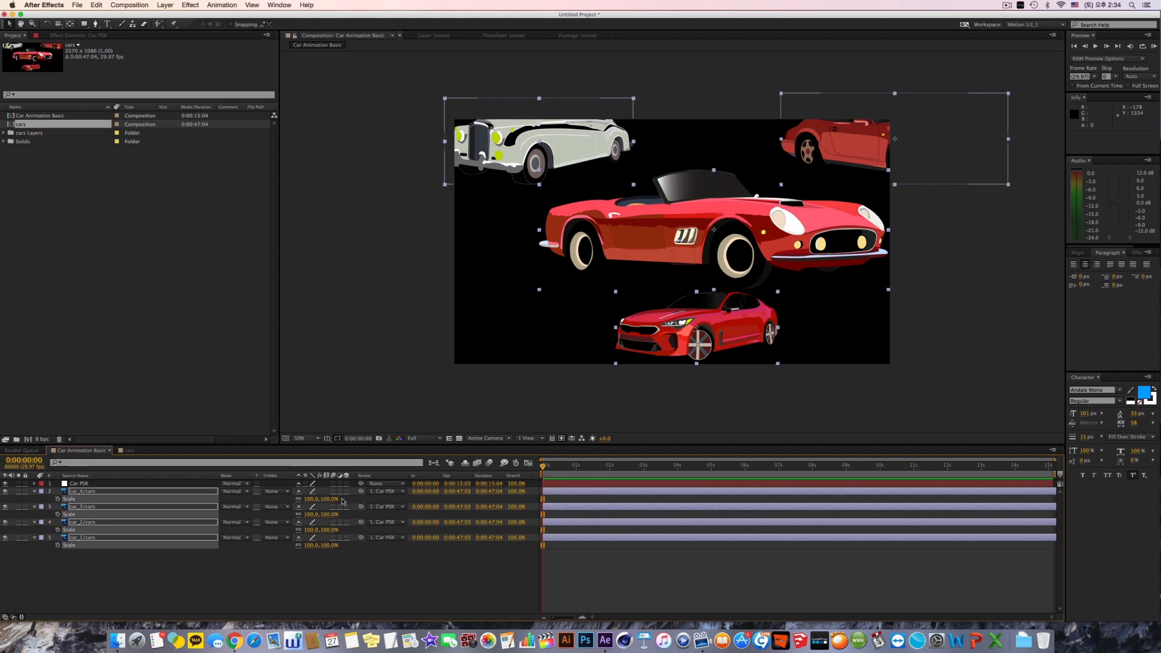
key(super+z)
mouse_move(361, 491)
mouse_down()
mouse_move(204, 501)
mouse_move(206, 536)
mouse_move(583, 598)
mouse_move(562, 561)
mouse_move(392, 498)
mouse_move(788, 570)
mouse_move(648, 590)
mouse_move(367, 499)
mouse_up()
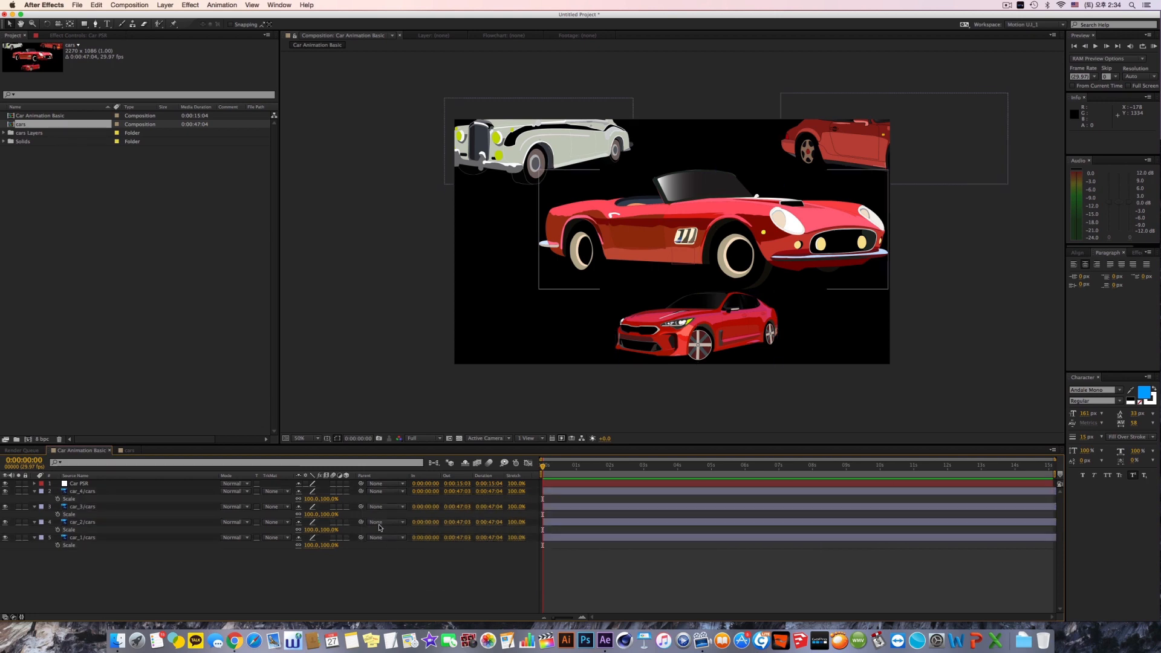
Step: Parent the four car layers to the Car PSR null with the pick whip
drag(306, 561, 77, 497)
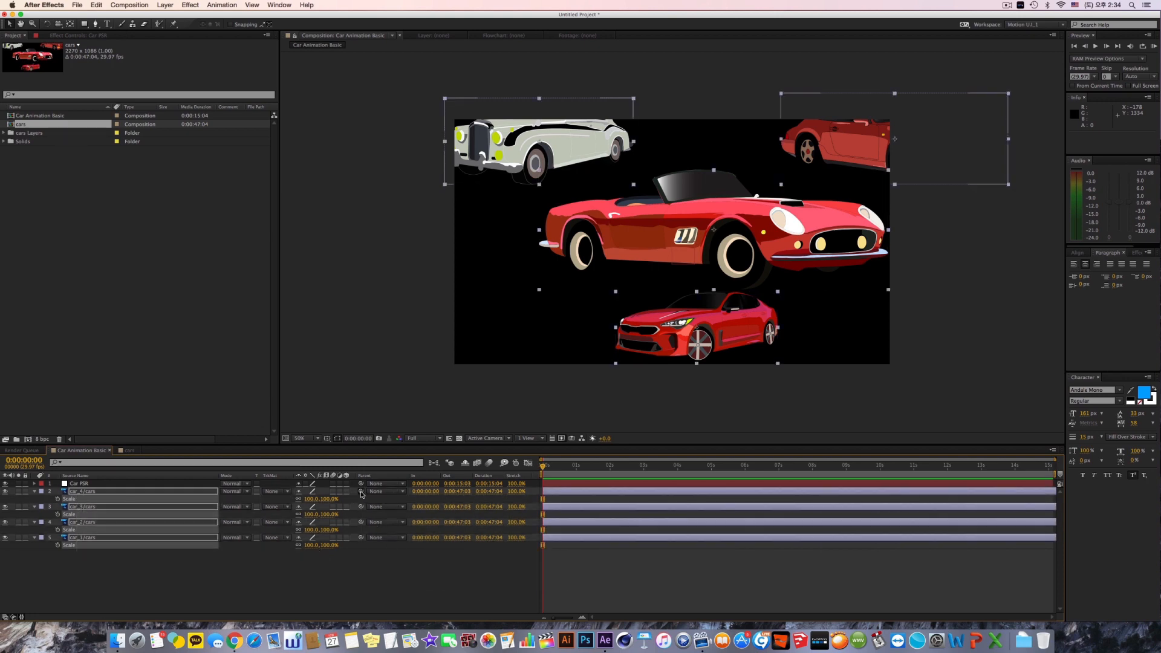
drag(361, 493, 748, 567)
drag(360, 492, 127, 487)
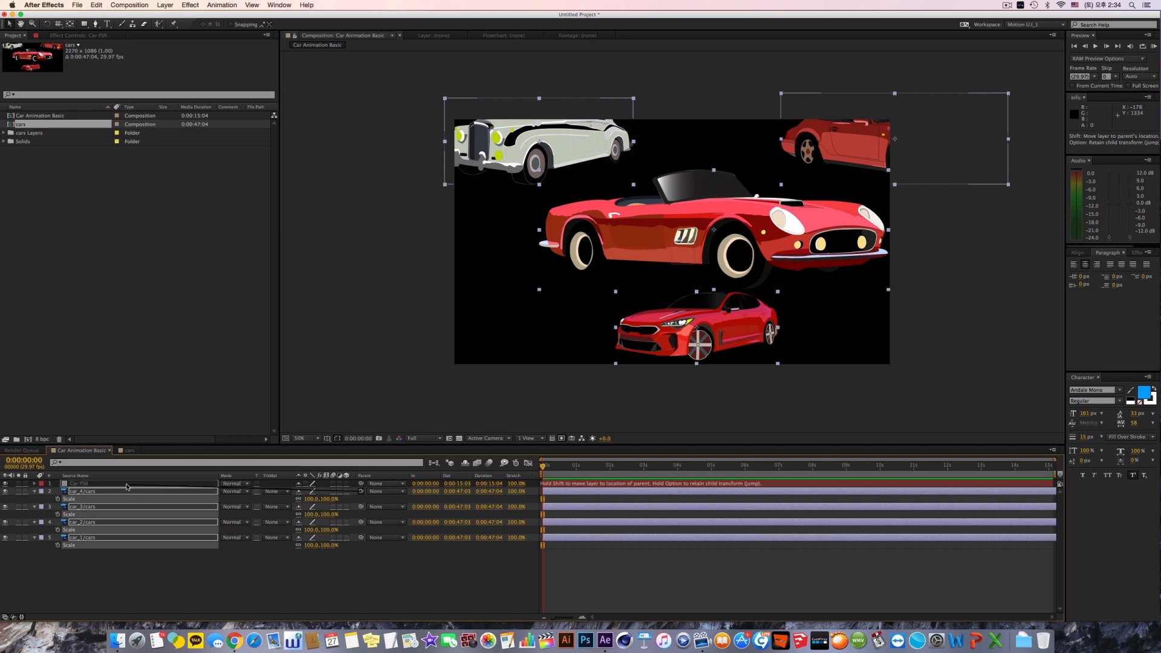
drag(127, 487, 127, 487)
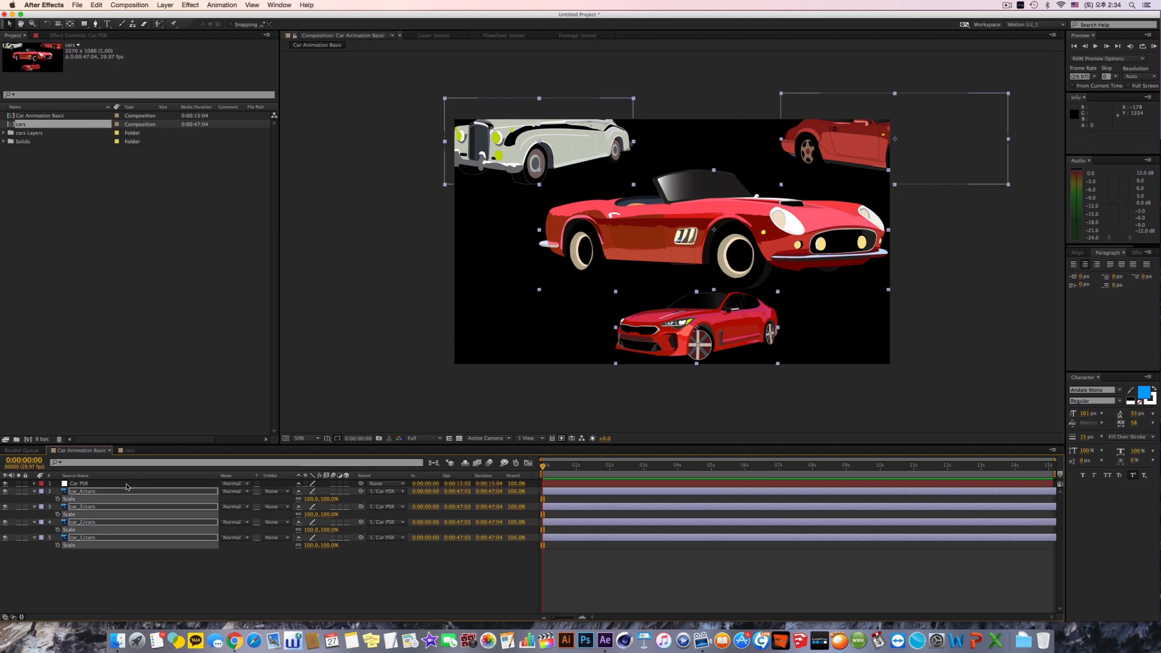
Step: Set the Scale of the Car PSR null to 68% to shrink all the cars together
click(82, 484)
key(s)
drag(312, 492, 292, 492)
Step: Move the Car PSR null to about 840, 594 so all four cars fit inside the frame
drag(667, 305, 645, 316)
key(super+z)
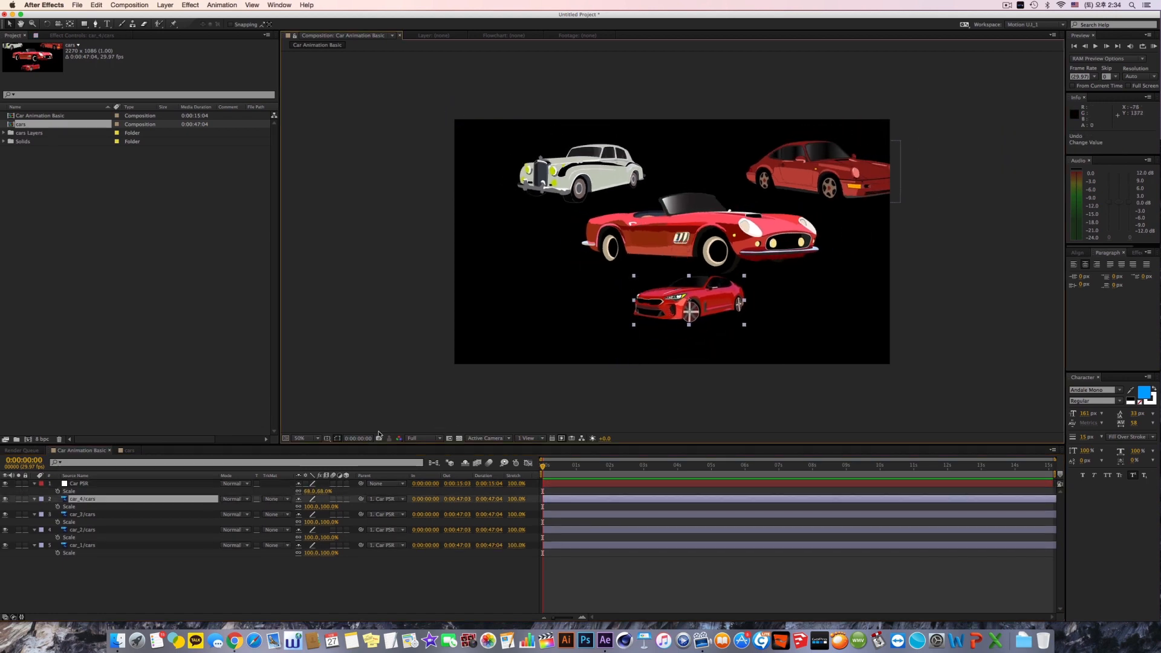
click(88, 484)
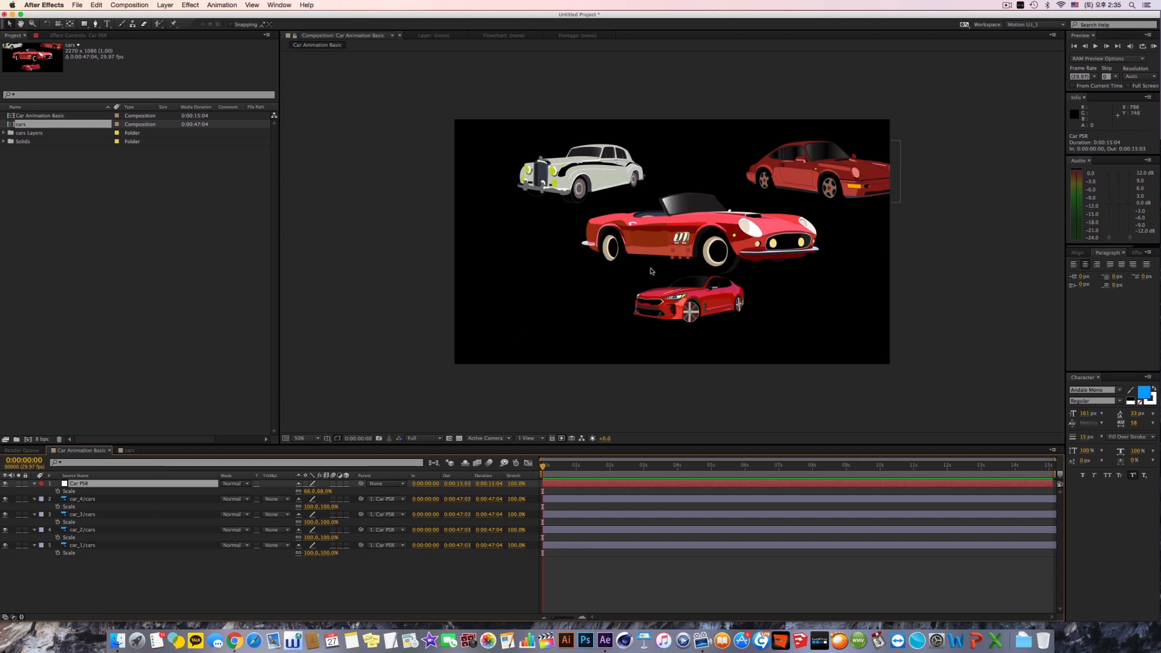
drag(681, 256, 653, 268)
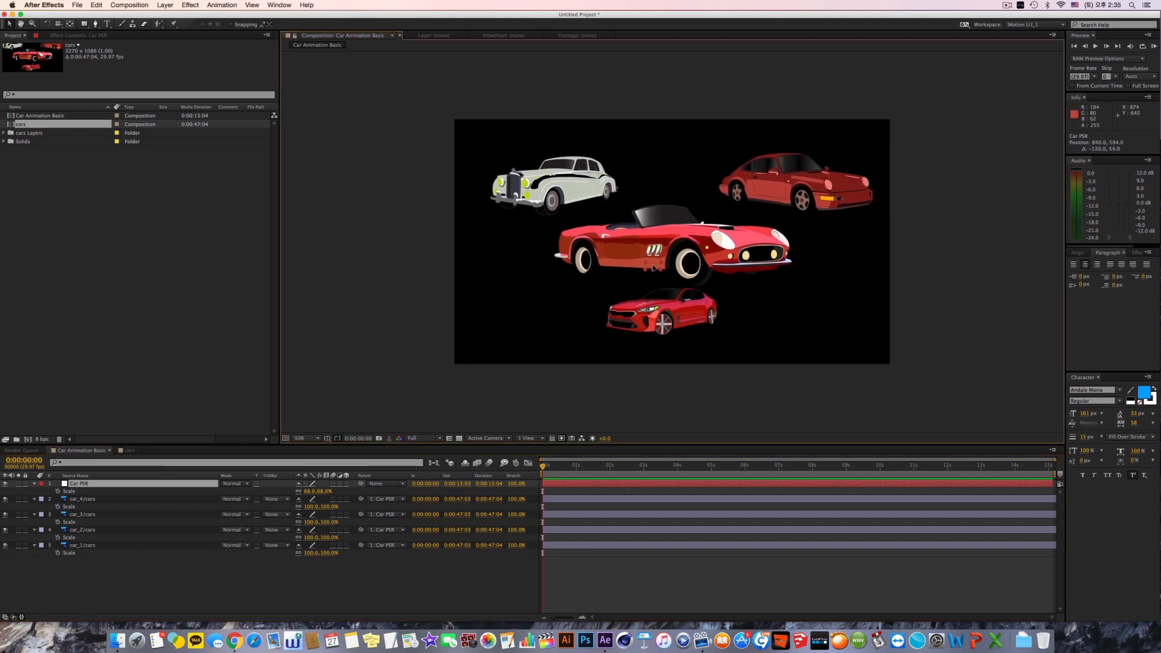
Step: Collapse the Scale properties shown under all layers in the timeline and clear the selection
click(152, 571)
key(super+a)
key(s)
click(152, 571)
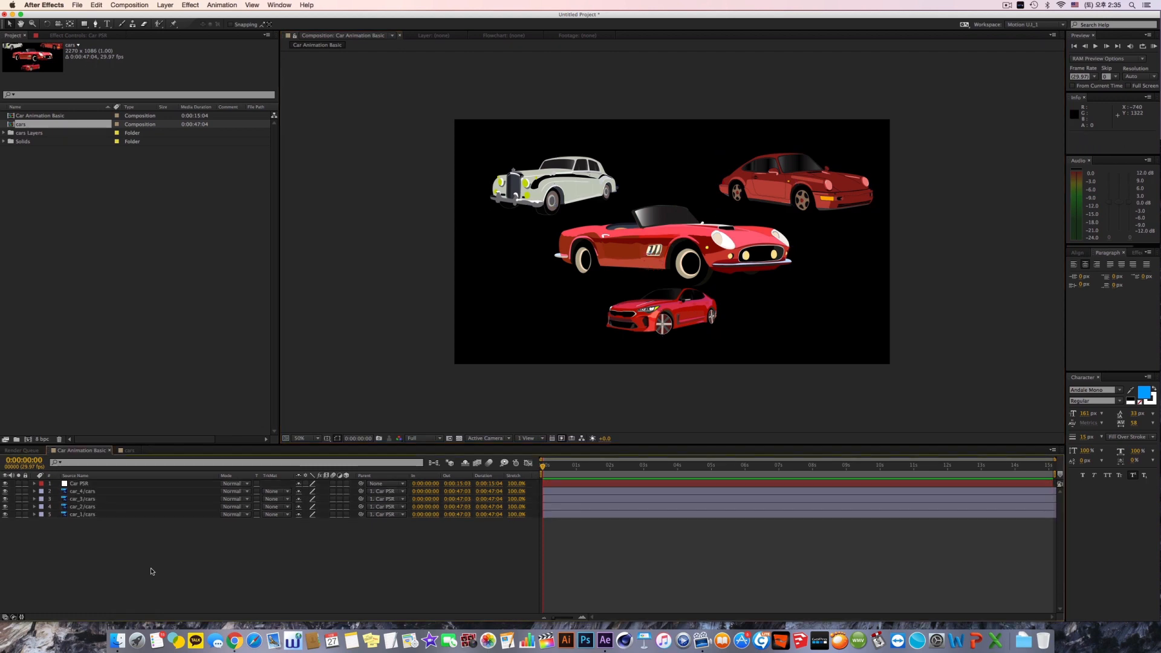
key(super+a)
click(144, 529)
Step: Select the car layers one after another to check which car each layer contains
click(120, 516)
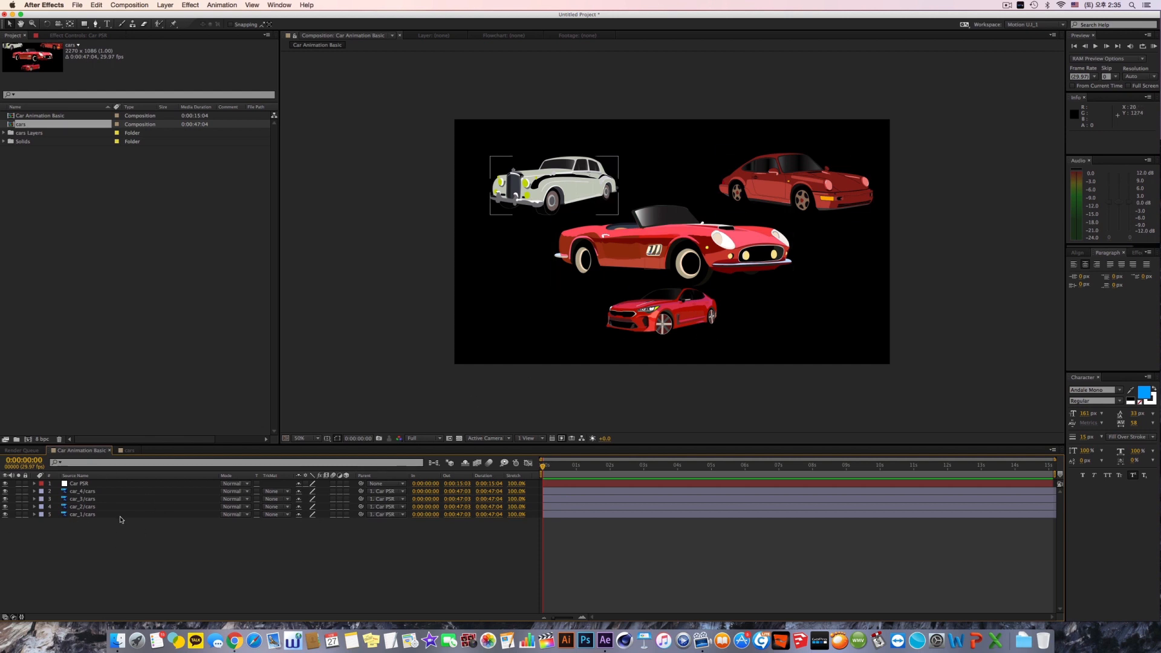
click(94, 515)
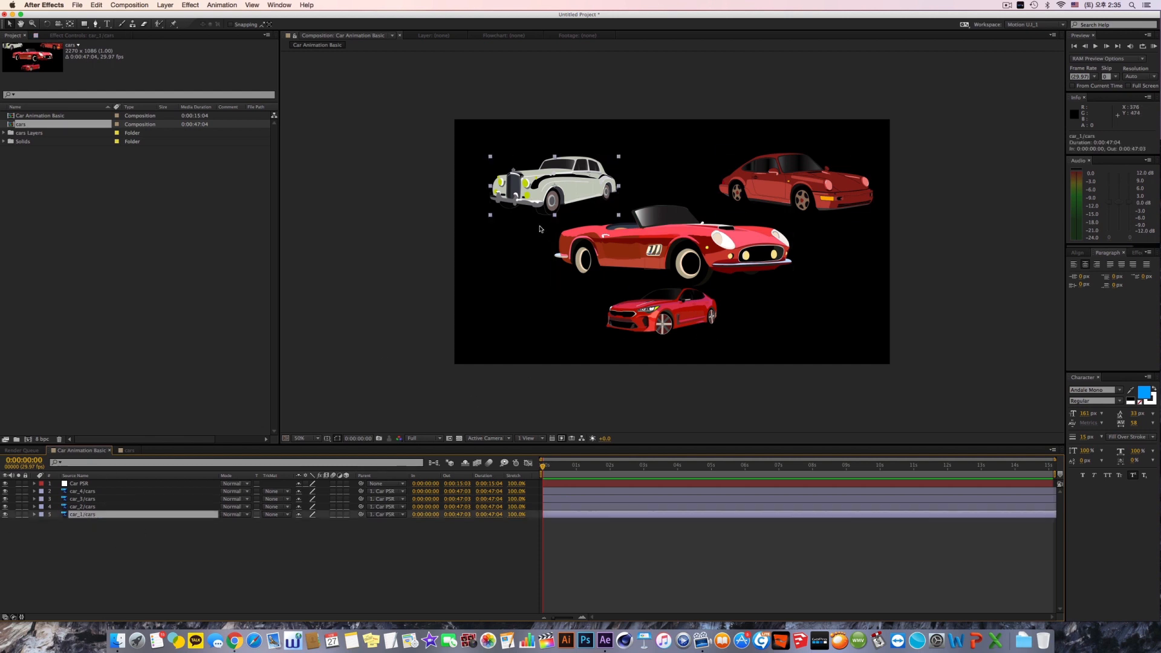
key(super+Up)
key(super+Up)
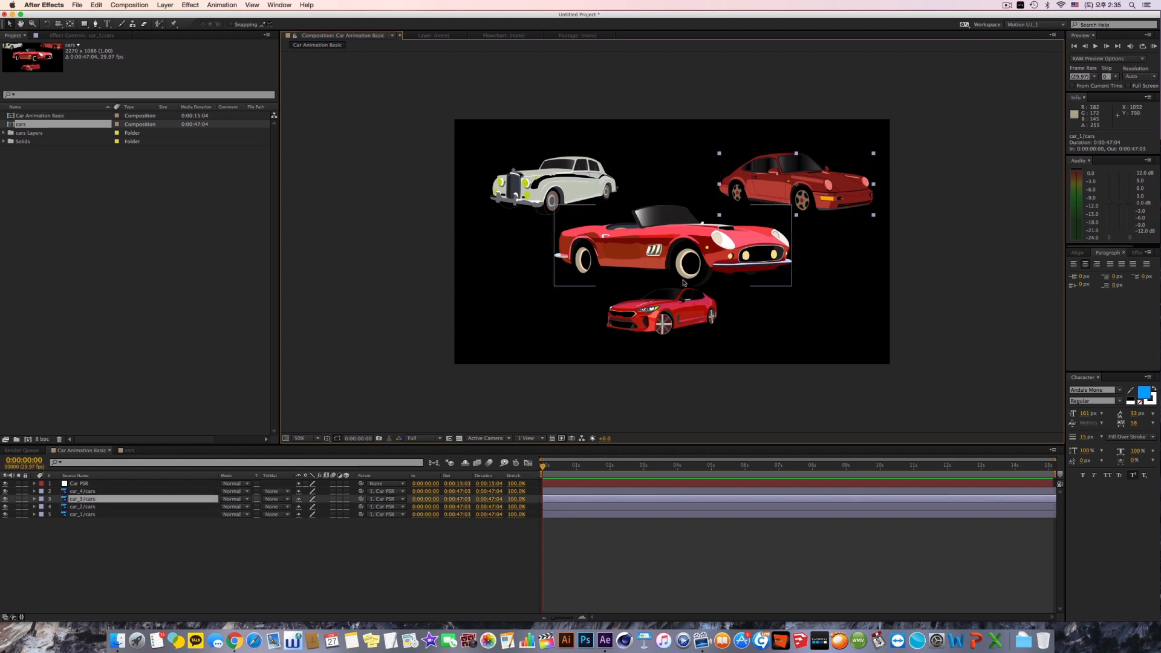
click(665, 311)
click(569, 189)
click(635, 248)
Step: Select the white vintage car's layer, car_1/cars, and expand its Transform properties
click(568, 188)
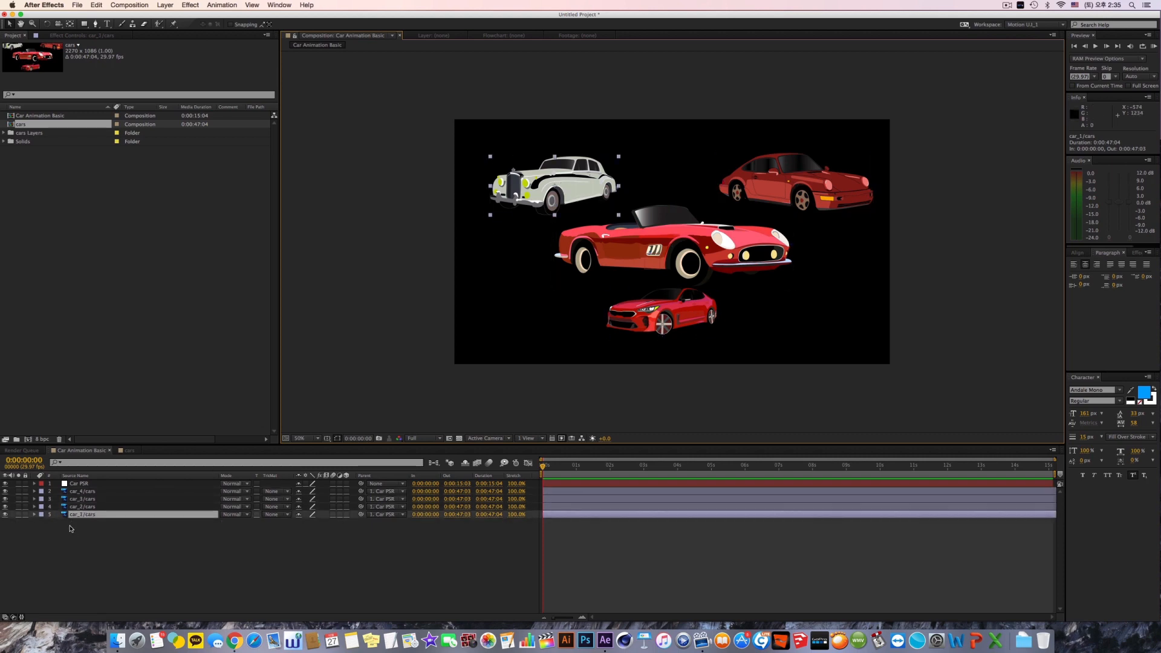
click(34, 515)
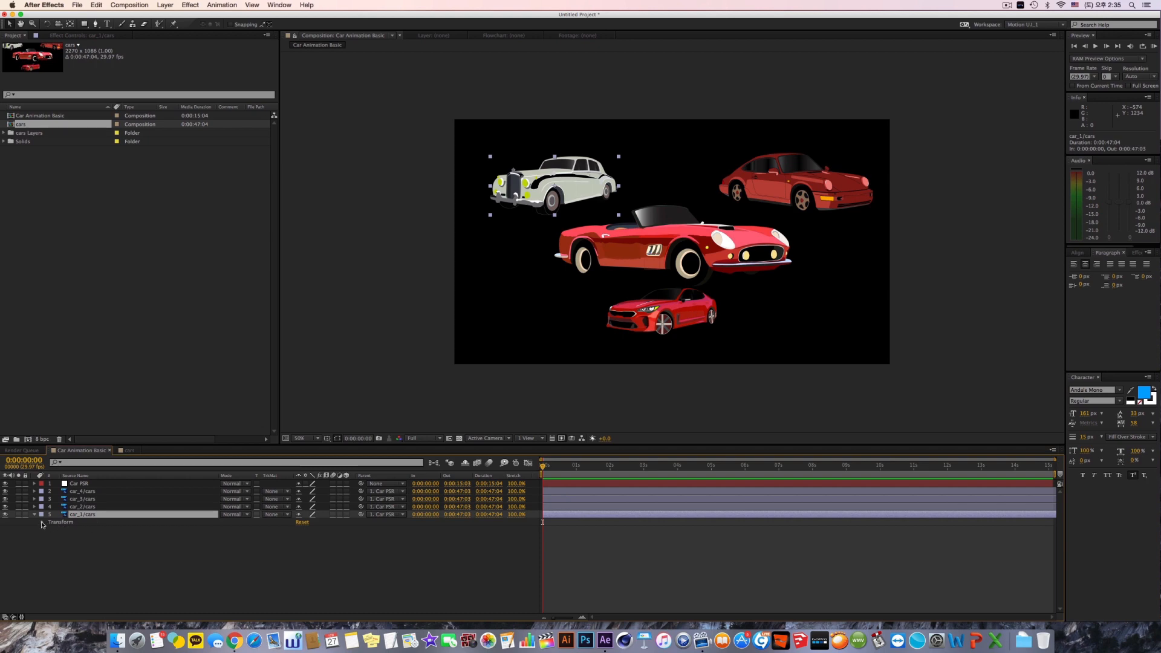
click(43, 523)
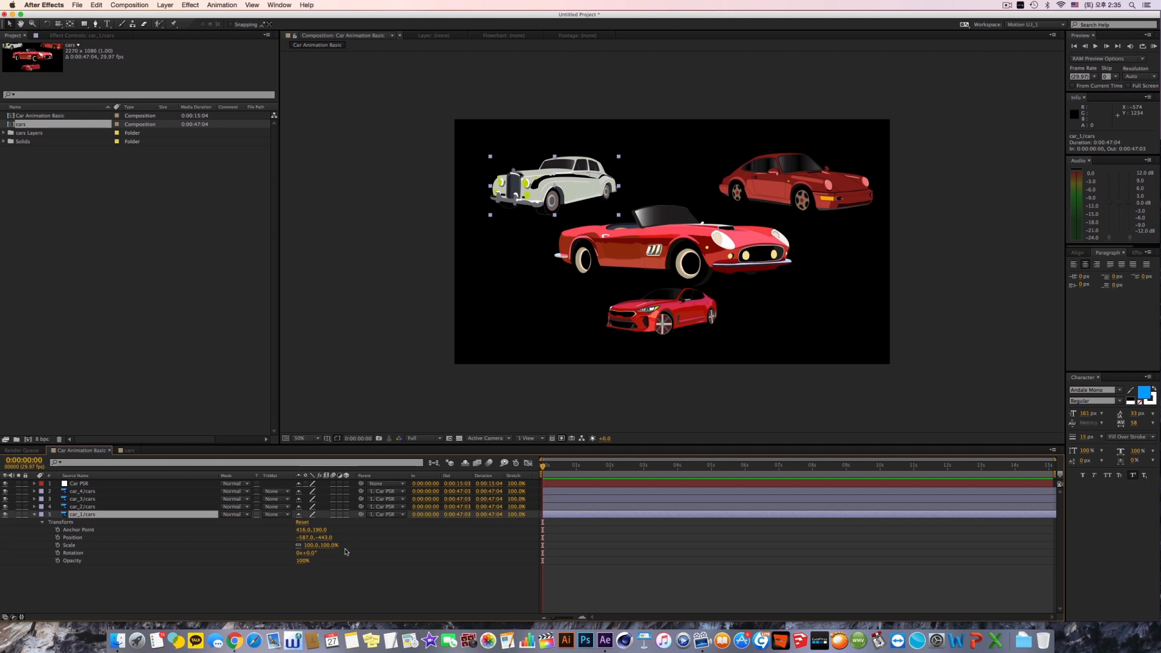
Step: Try shifting the Anchor Point of car_1/cars horizontally and vertically, and undo each change
drag(302, 530, 340, 533)
key(super+z)
drag(557, 183, 568, 200)
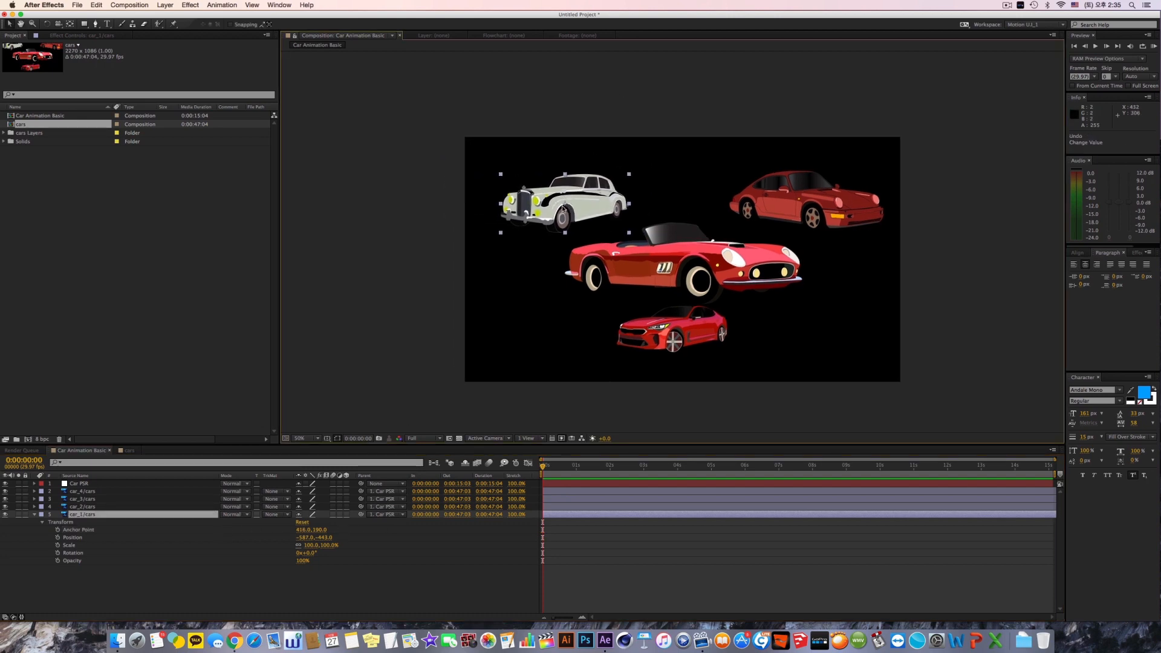
drag(560, 205, 540, 192)
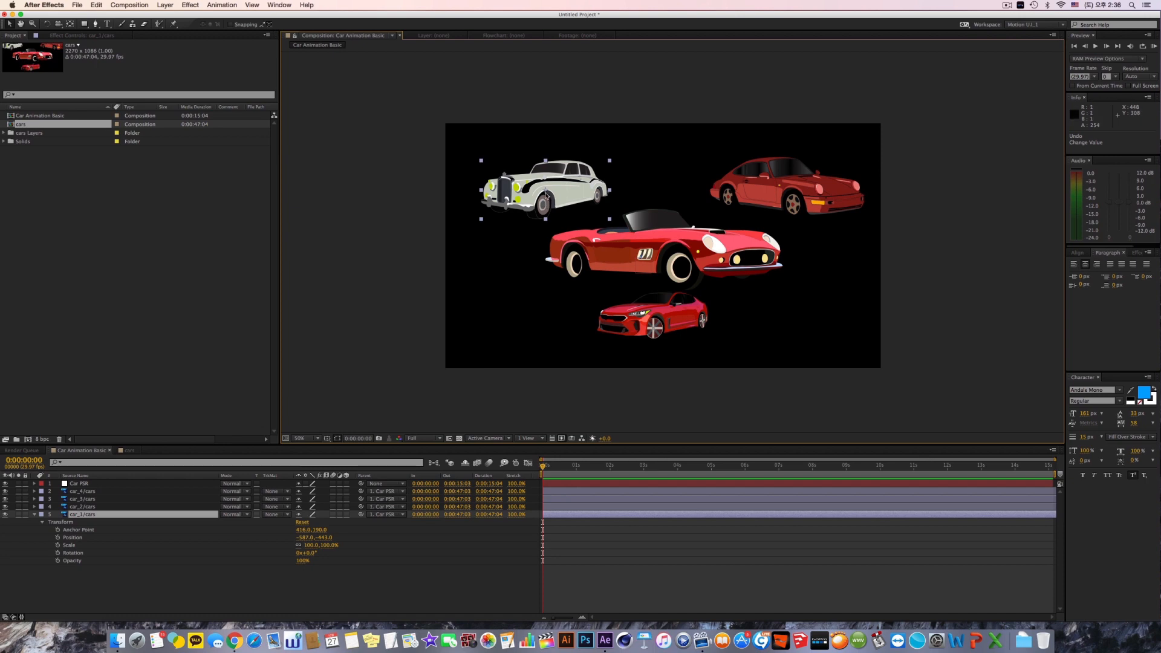
drag(319, 530, 408, 530)
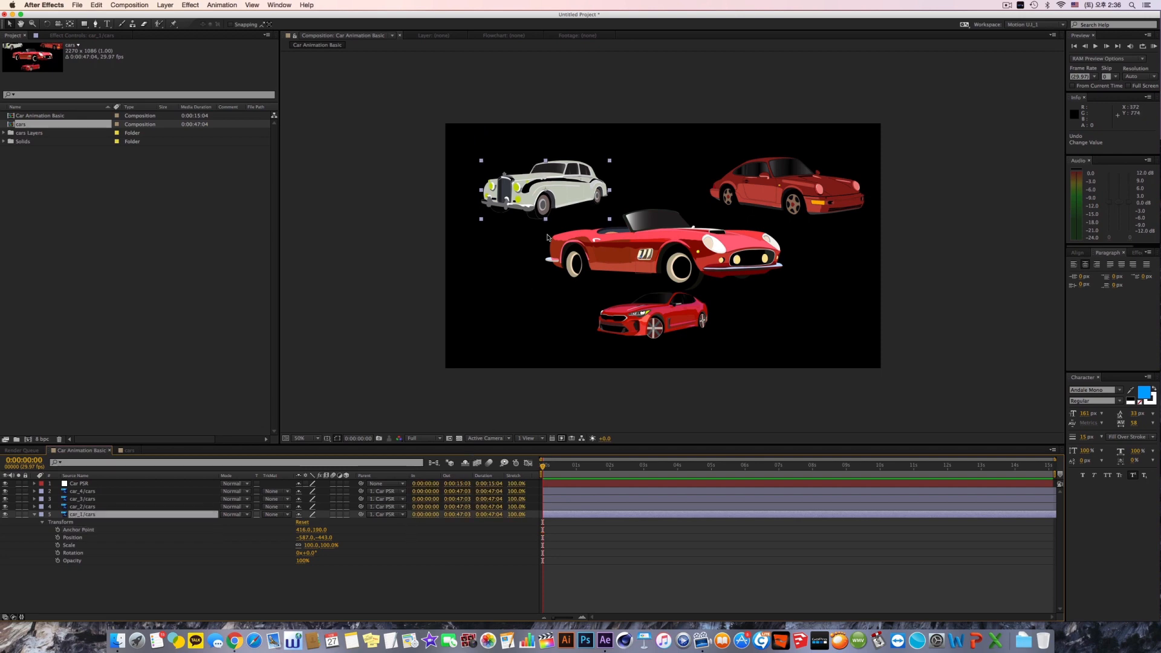
key(super+z)
drag(314, 531, 413, 521)
key(super+z)
Step: Try changing the Rotation of car_1/cars, and undo the trial changes
drag(313, 554, 404, 526)
key(super+z)
drag(309, 553, 303, 554)
key(super+z)
key(super+z)
key(super+z)
Step: Try moving car_1/cars through its Position value and directly in the composition, and undo each move
click(78, 539)
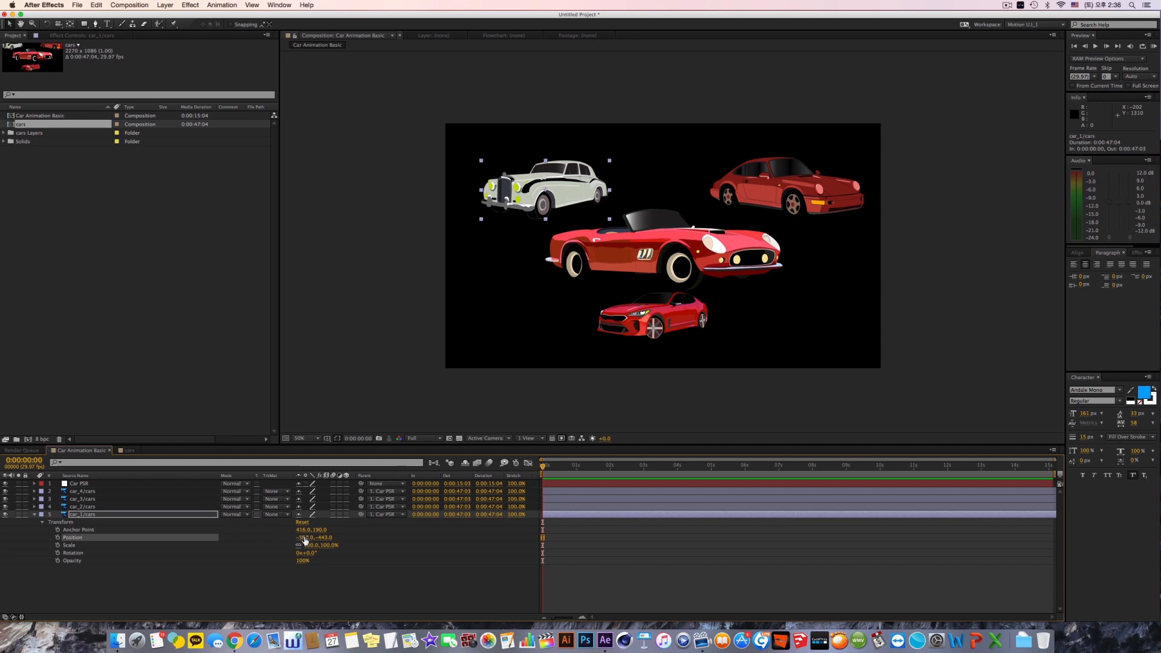
drag(305, 540, 328, 539)
key(super+z)
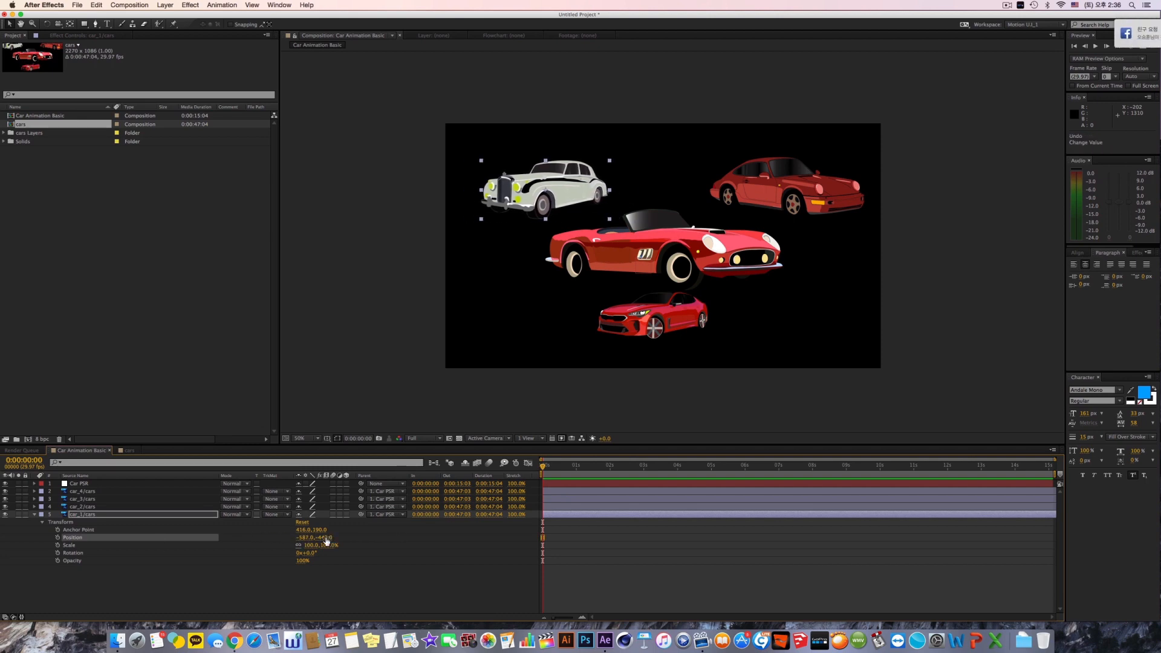
mouse_move(569, 184)
mouse_down()
mouse_move(518, 183)
mouse_move(582, 184)
mouse_move(542, 183)
mouse_move(540, 258)
mouse_move(551, 230)
mouse_move(597, 216)
mouse_move(591, 181)
mouse_up()
key(super+z)
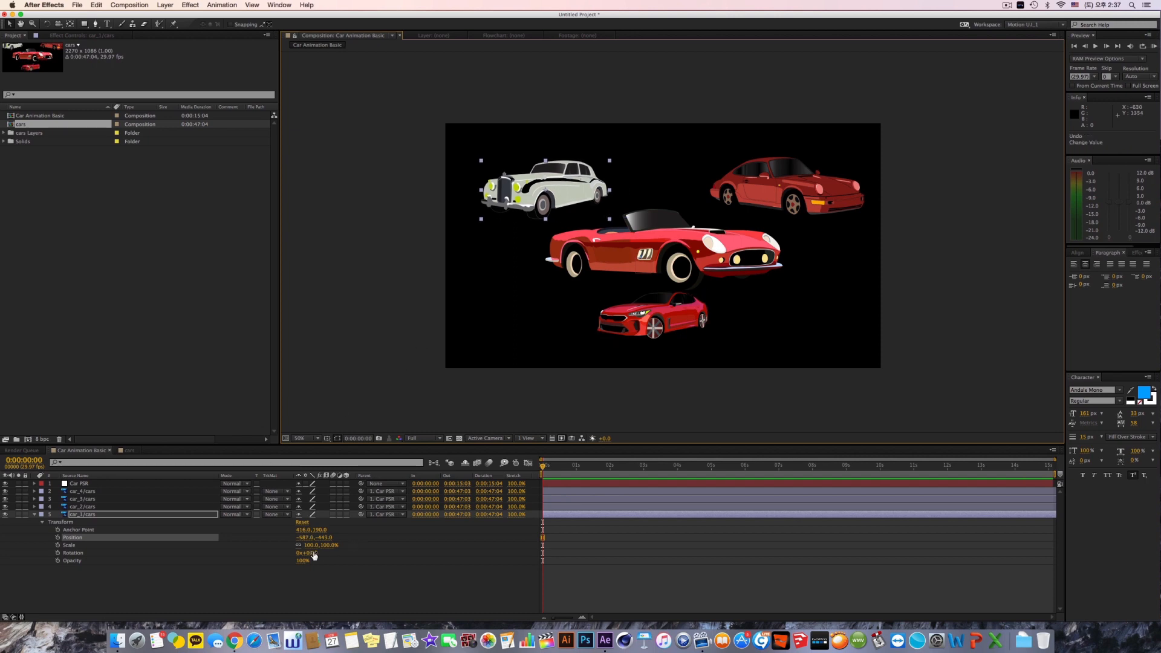
Step: Try different Scale, Rotation and Opacity values on car_1/cars, and restore the originals
drag(310, 545, 490, 555)
key(super+z)
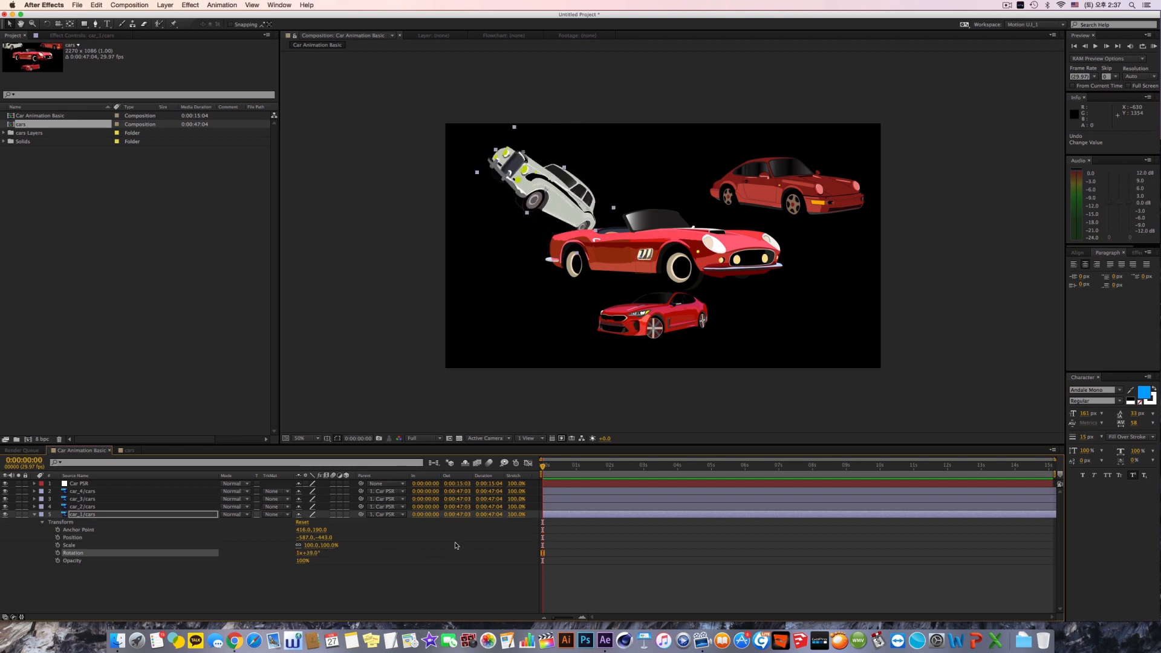
key(super+z)
drag(306, 565, 397, 569)
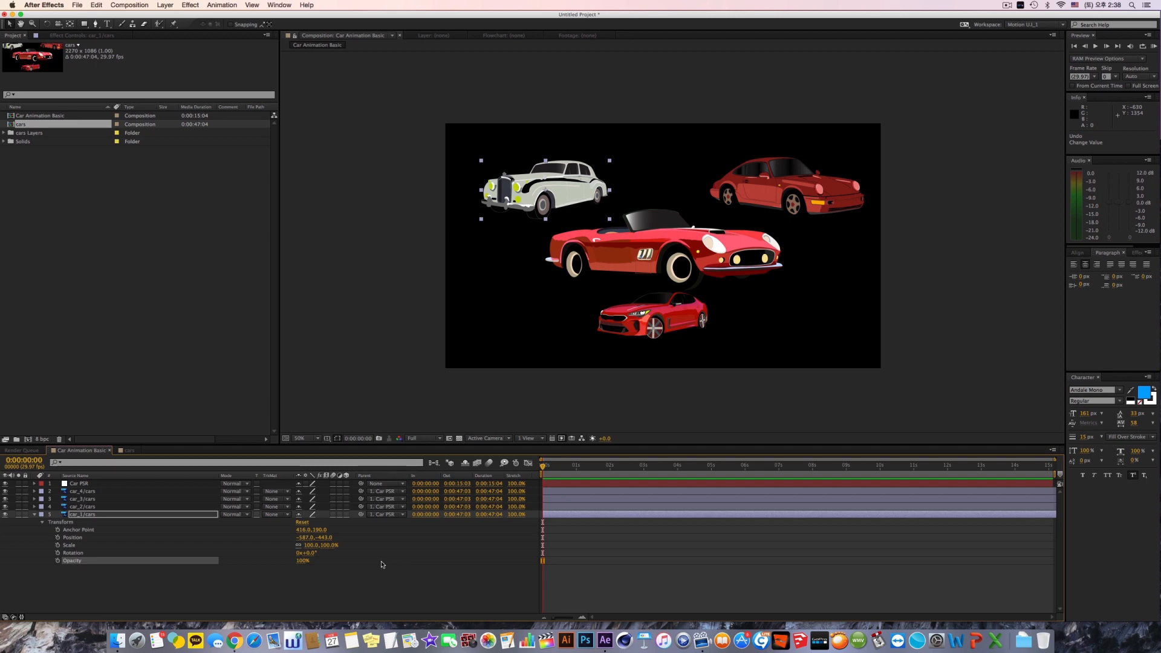
drag(161, 586, 73, 488)
click(237, 587)
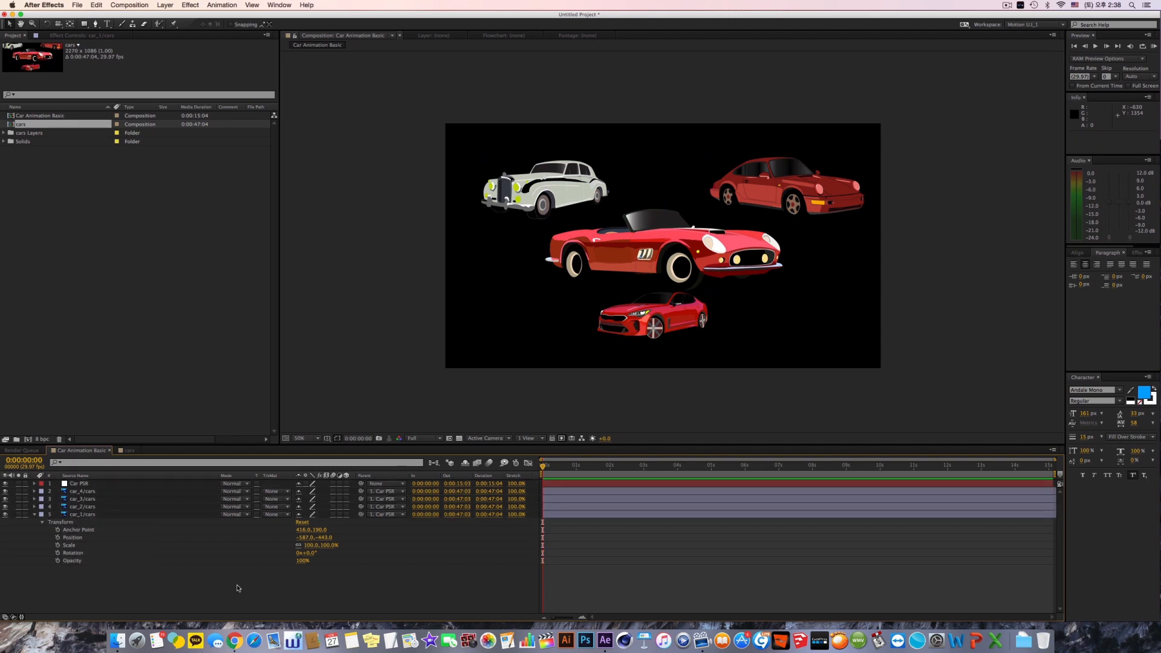
drag(250, 590, 152, 496)
click(190, 606)
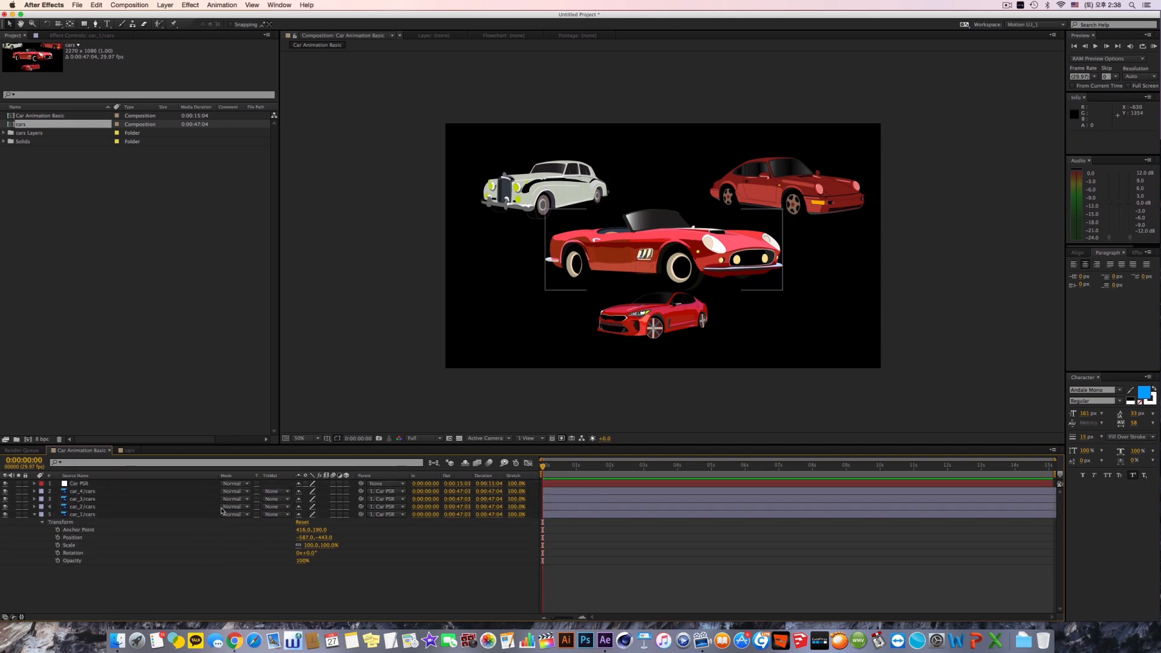
Step: Turn on keyframing for the Anchor Point of car_1/cars at 0:00:00:00
click(98, 515)
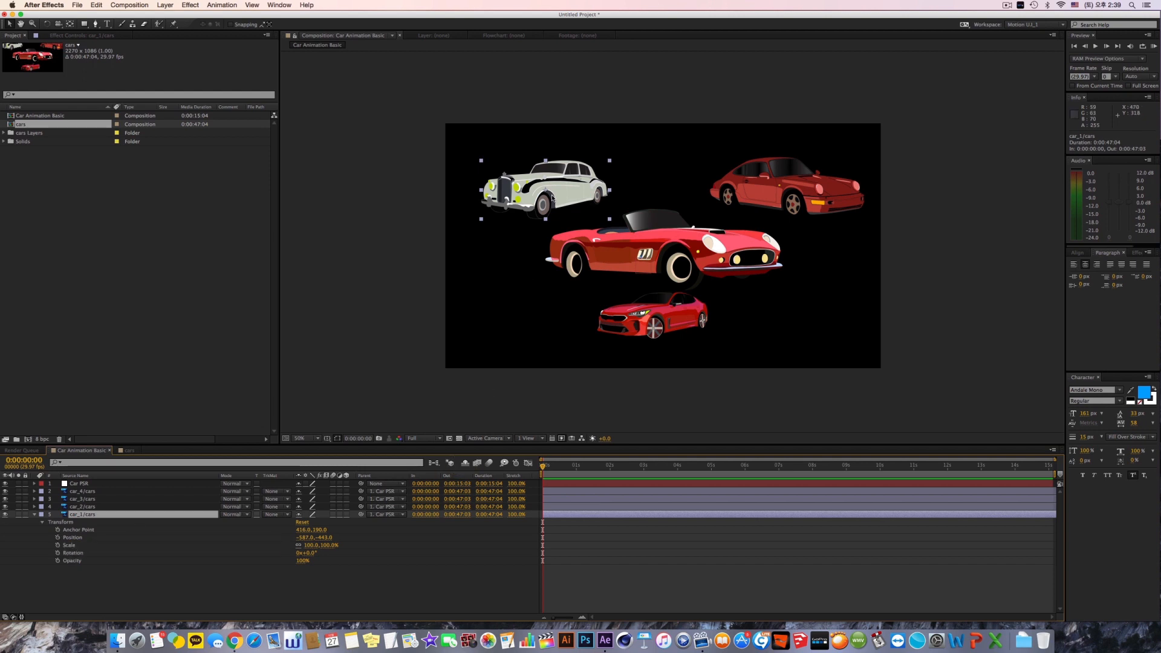
click(58, 530)
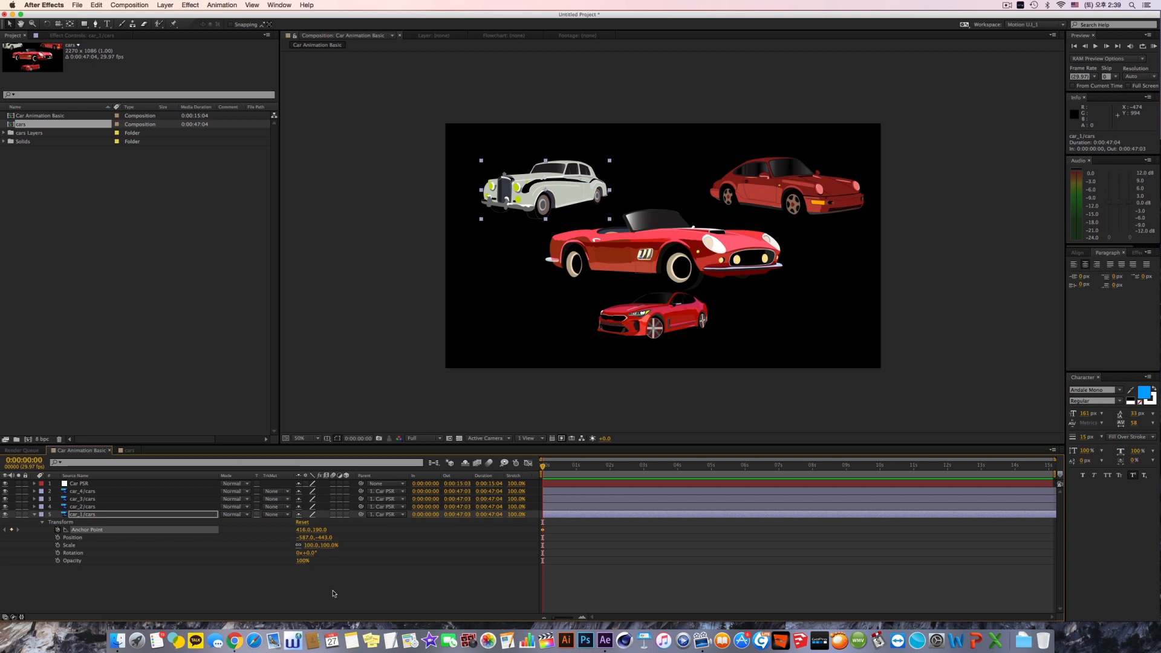
click(58, 530)
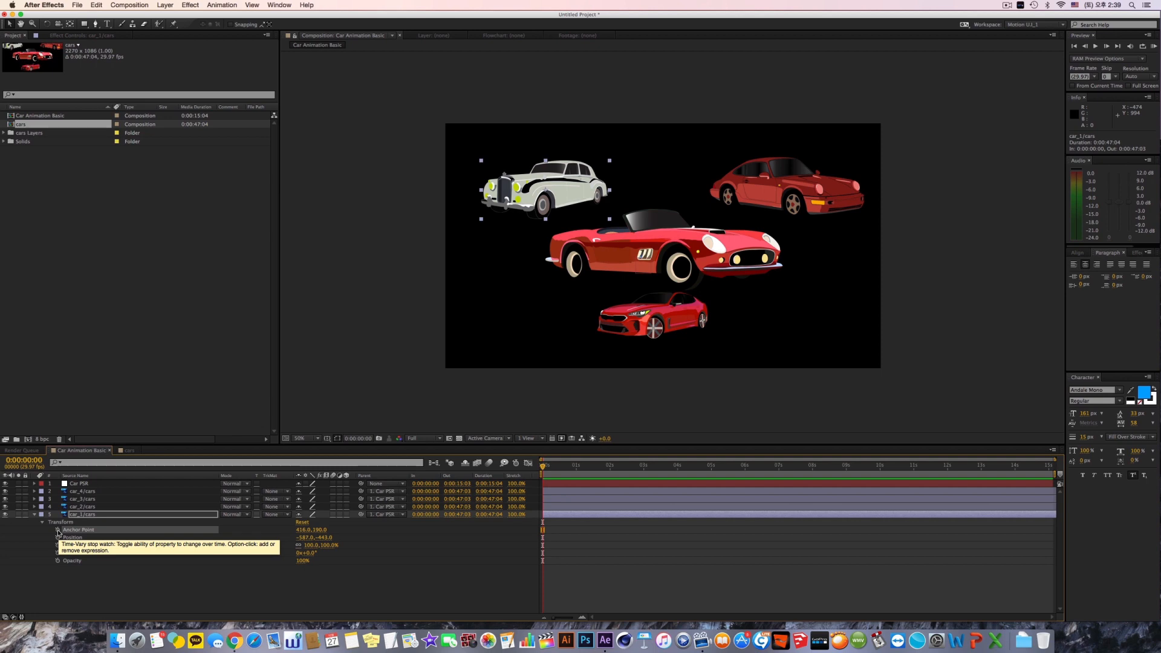
click(58, 530)
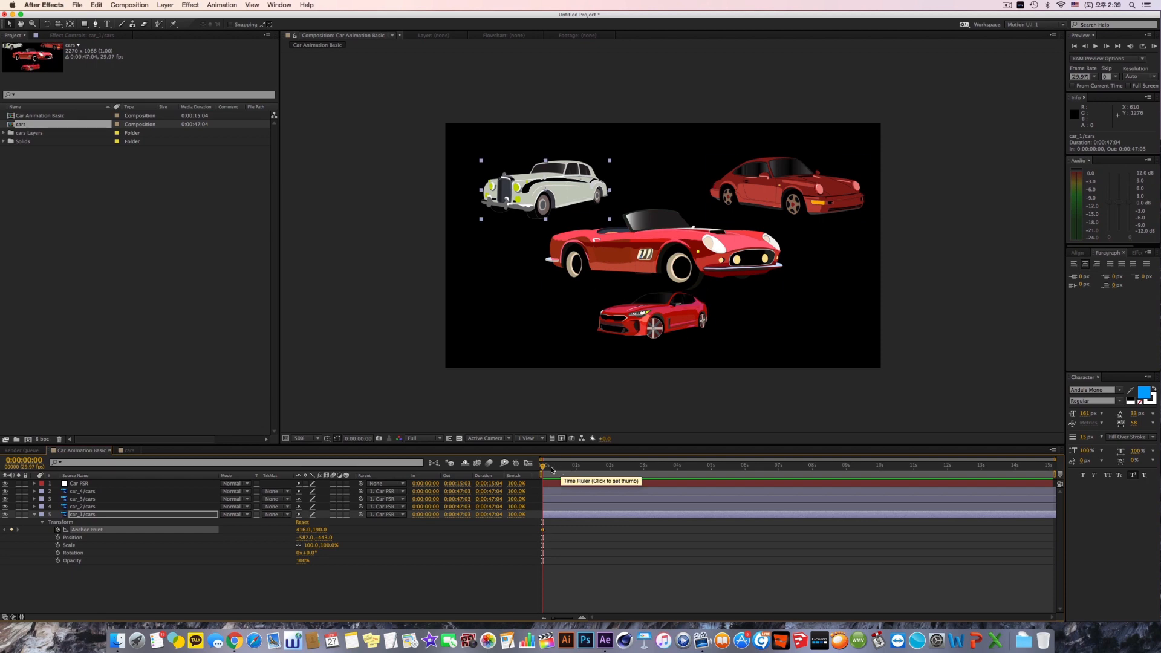
Step: Play the composition from the start, stop it, and step through individual frames to examine time navigation
click(551, 467)
key(Home)
key(space)
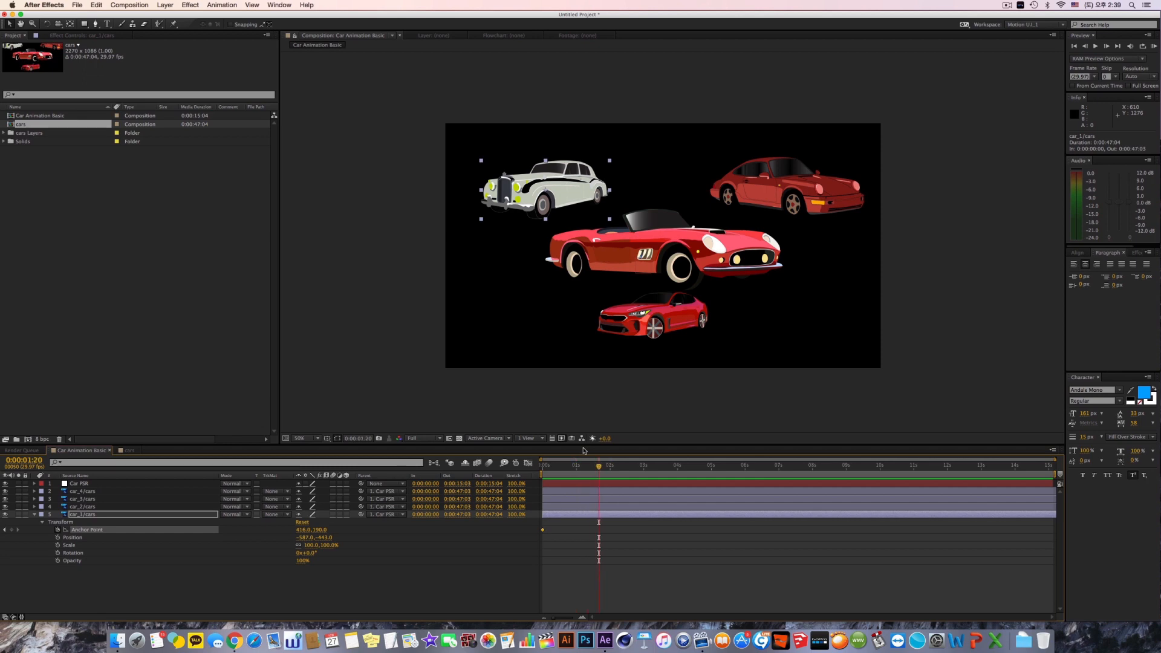
key(space)
key(Page_Down)
key(Page_Down)
key(Page_Down)
key(Page_Up)
key(Page_Up)
Step: Add a second Anchor Point keyframe to car_1/cars at 0:00:00:10 with the value 444, 358
click(5, 530)
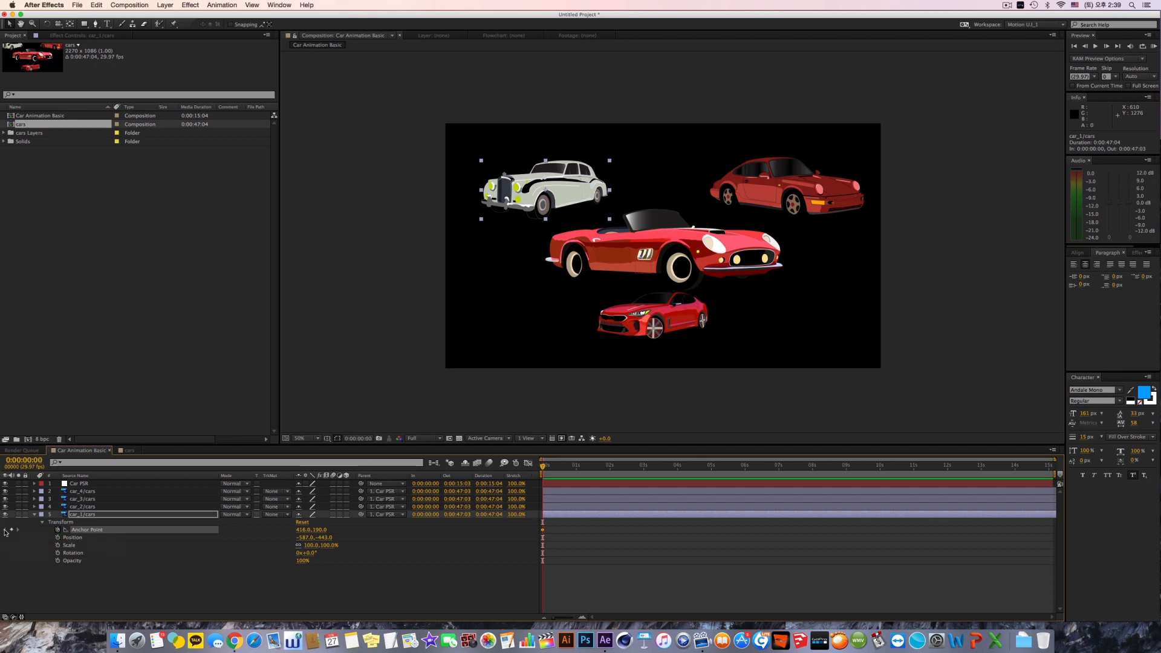
key(shift+Page_Down)
drag(303, 530, 394, 529)
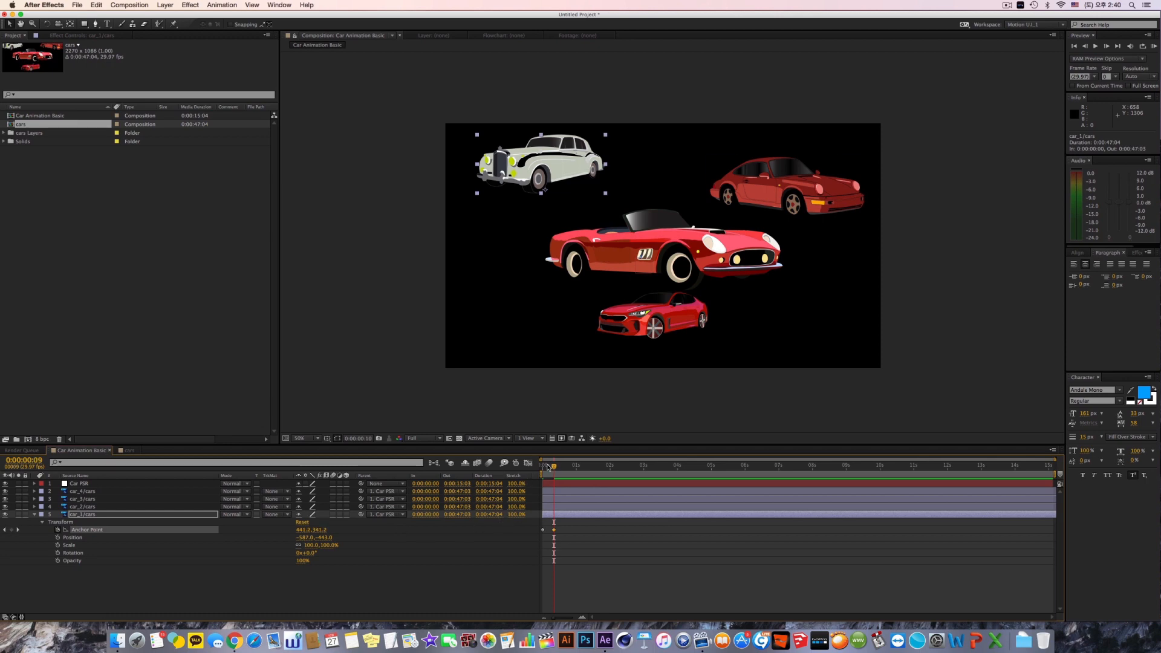
mouse_move(549, 467)
mouse_down()
mouse_move(534, 467)
mouse_move(553, 468)
mouse_up()
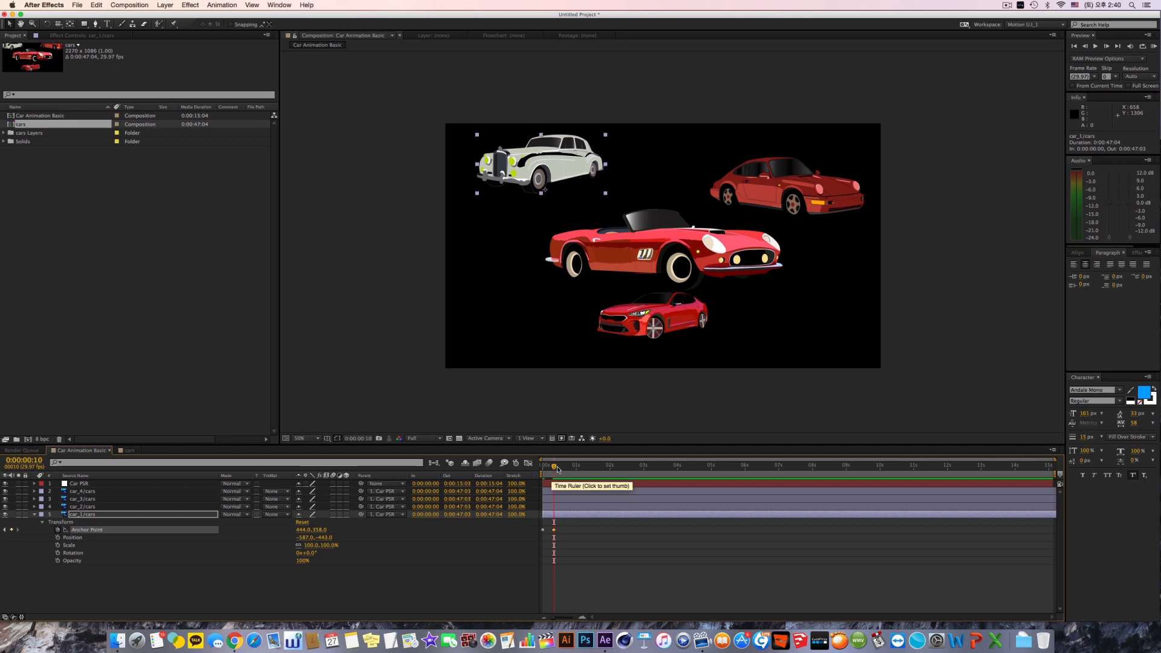
drag(558, 470, 550, 493)
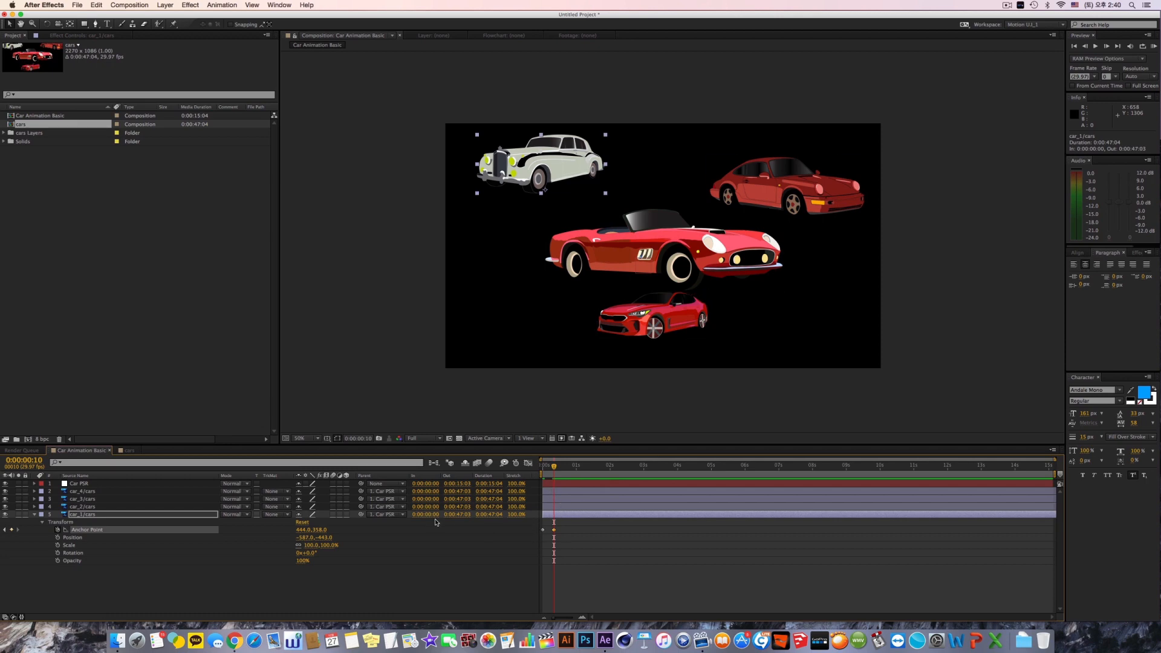
Step: Try removing and re-adding the Anchor Point keyframe at 0:00:00:10, and undo both changes
click(13, 531)
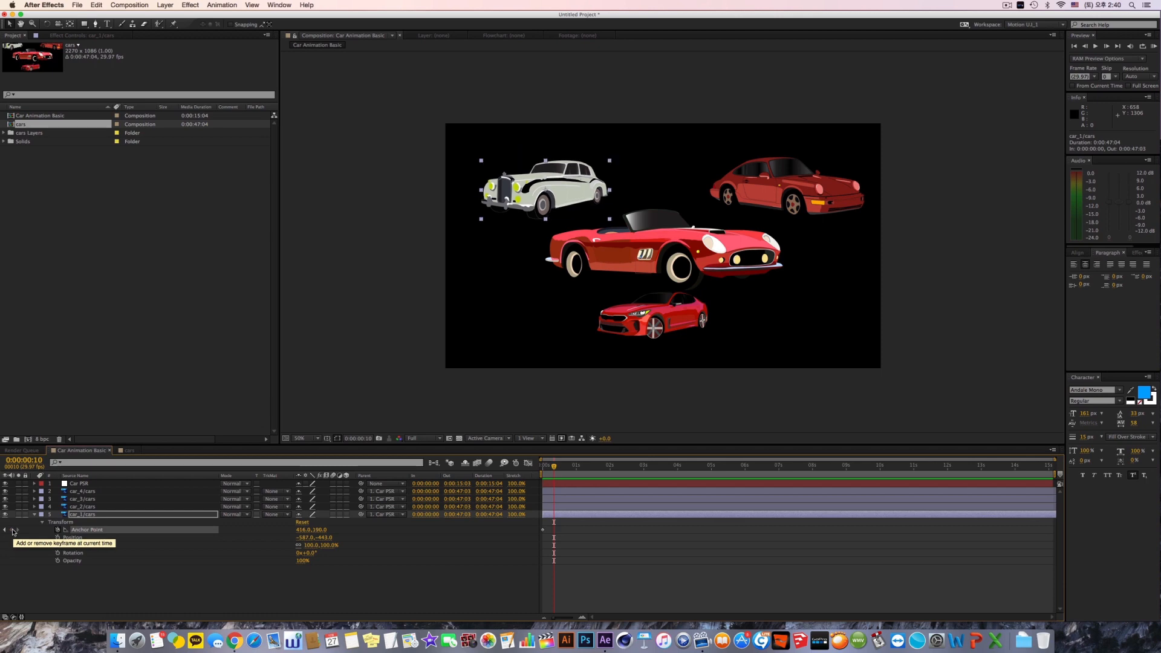
click(13, 530)
key(super+z)
key(super+z)
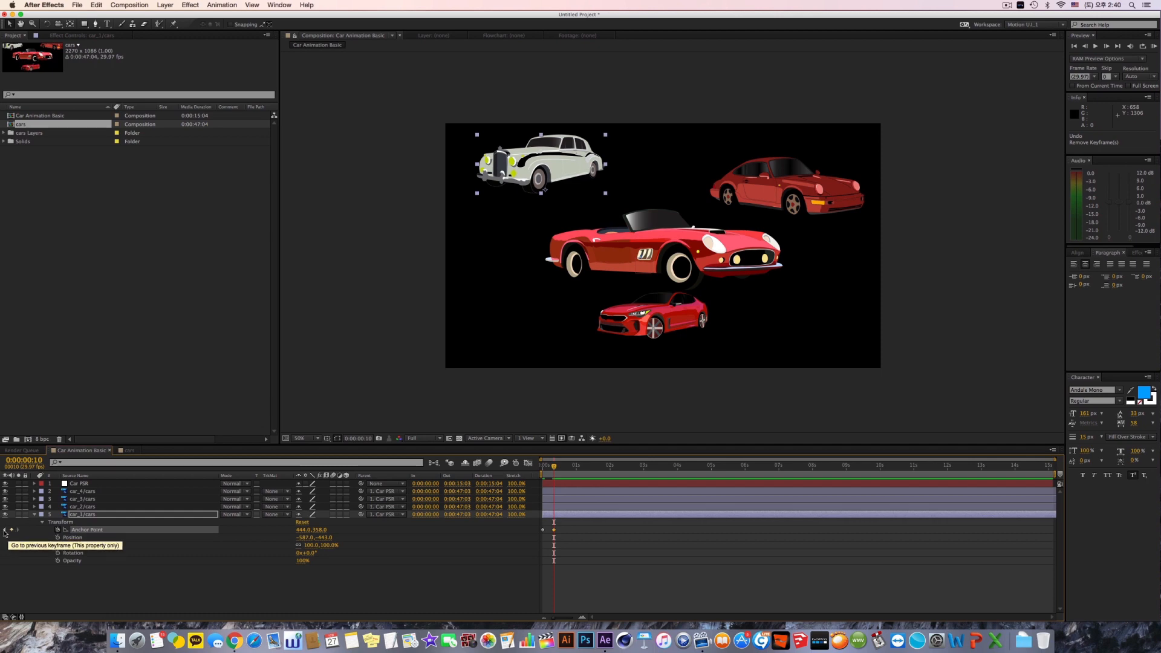
Step: Jump back and forth between the two Anchor Point keyframes of car_1/cars to compare the car's placement
click(5, 531)
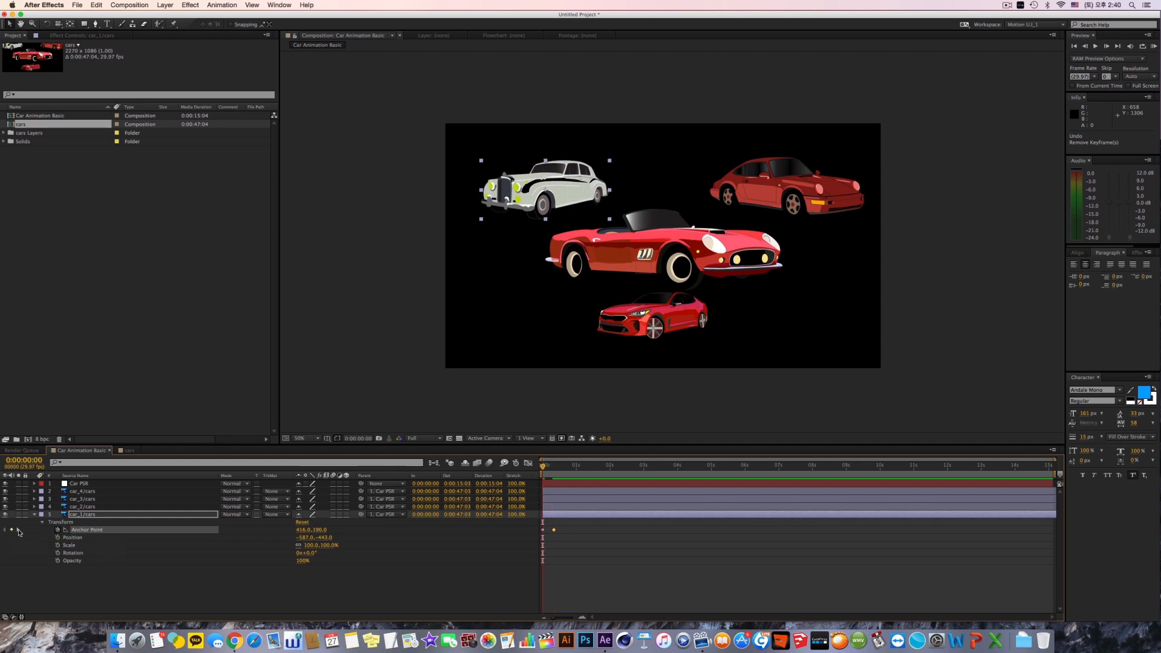
click(18, 530)
click(4, 531)
click(18, 529)
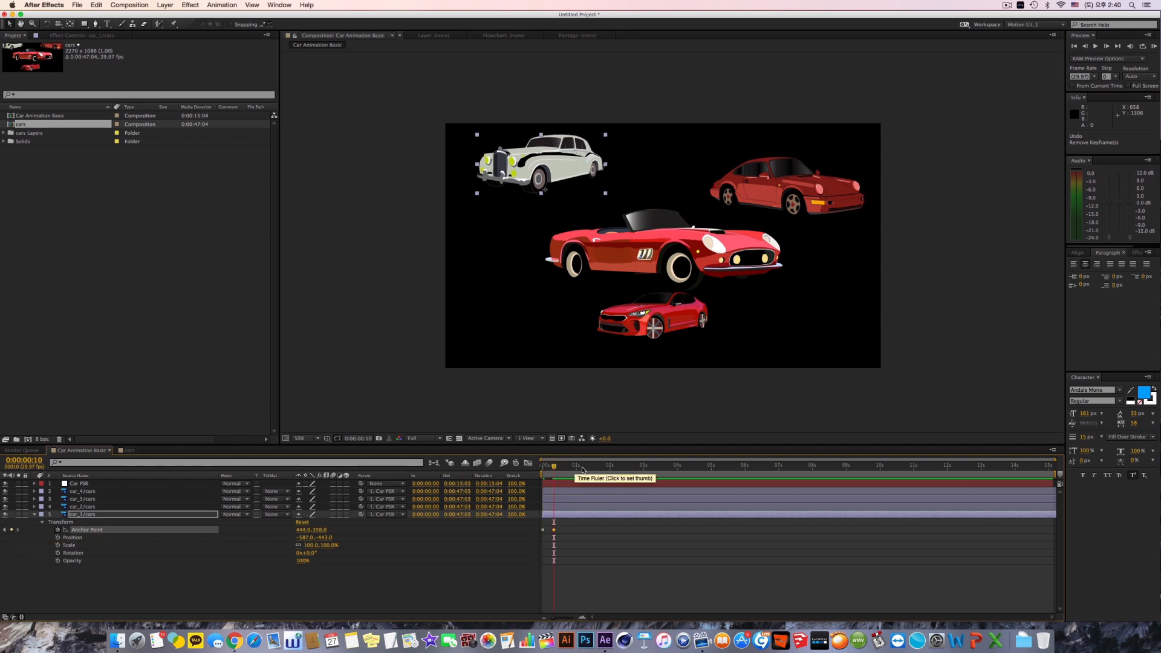
Step: Add an Anchor Point keyframe to car_1/cars at 0:00:00:29 with the value 529, 358
mouse_move(554, 467)
mouse_down()
mouse_move(538, 470)
mouse_move(577, 470)
mouse_move(543, 470)
mouse_up()
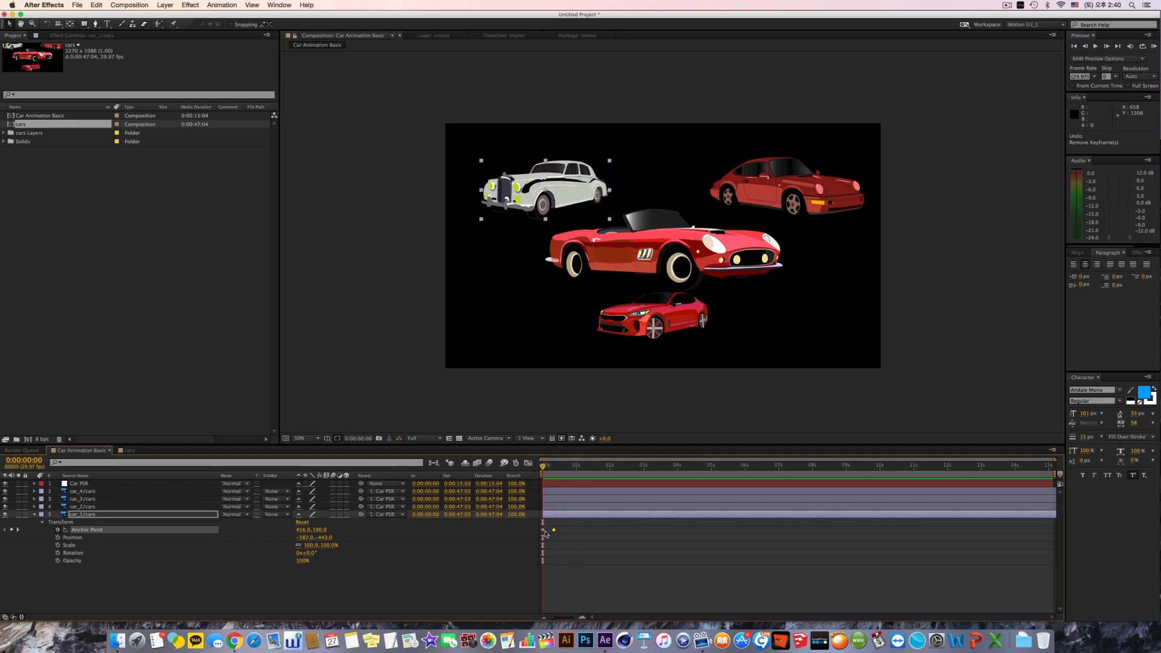
click(576, 467)
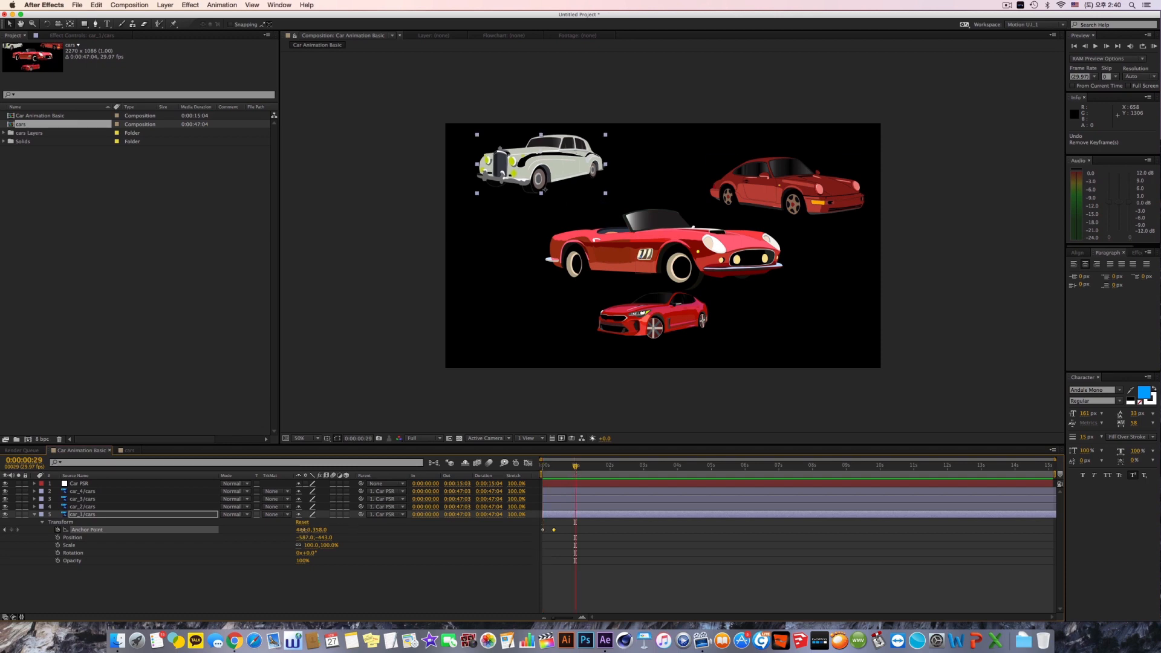
drag(304, 530, 342, 532)
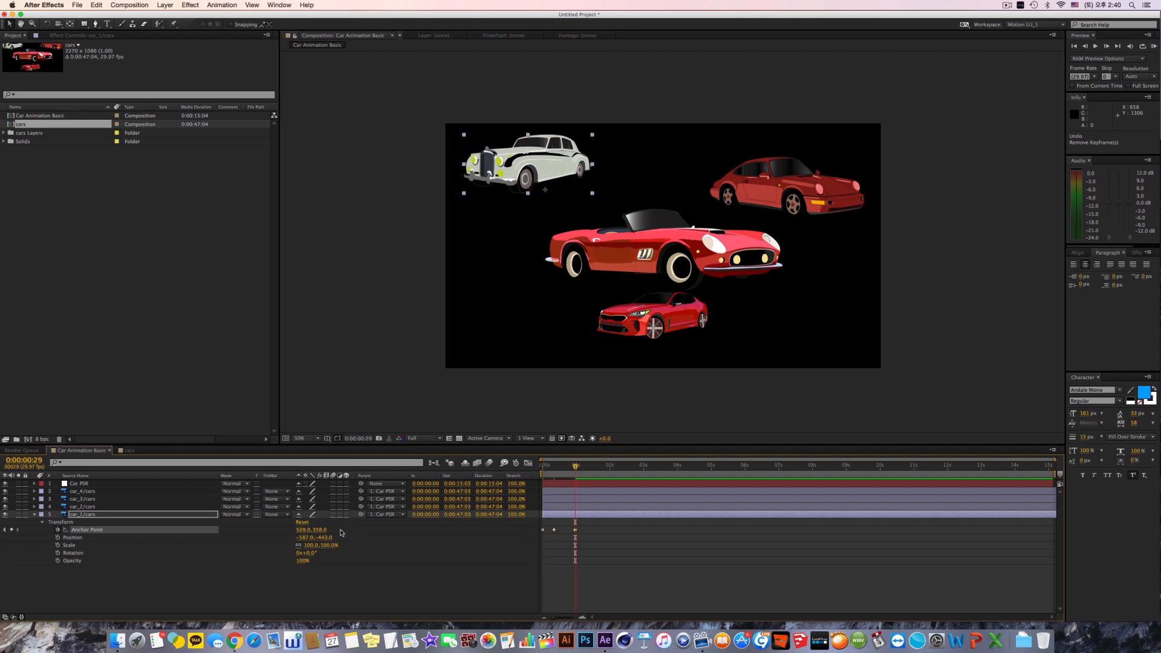
Step: Try auto-keyframing an Anchor Point of 529, 441 at 0:00:01:18, undo it, and switch auto-keyframing back off
click(516, 463)
click(596, 468)
drag(319, 530, 355, 533)
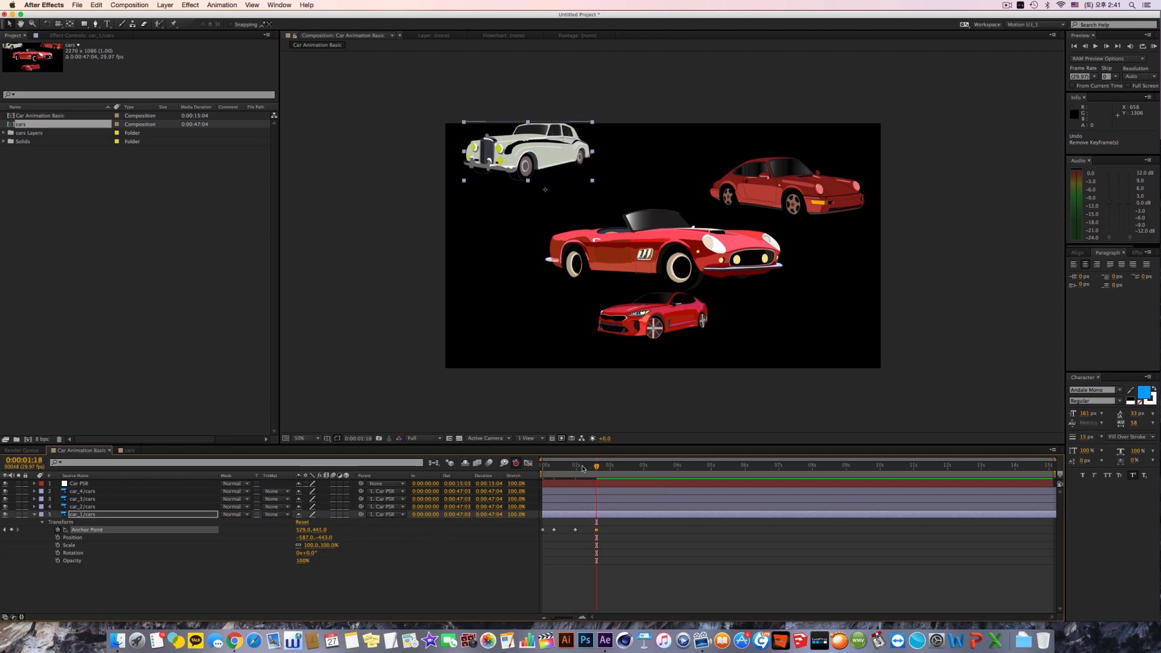
drag(584, 469, 587, 471)
key(super+z)
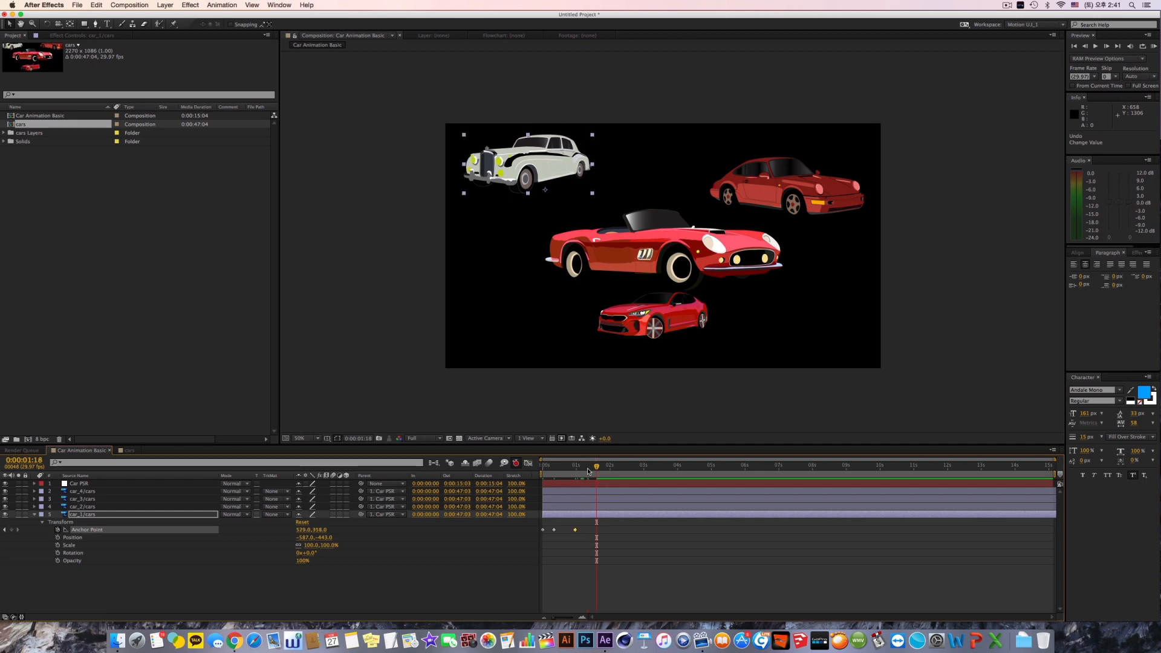
click(516, 464)
Step: Try moving car_1/cars directly in the composition view at 0:00:01:18, including to Position 15, -137.1, and undo the moves
drag(548, 184, 640, 230)
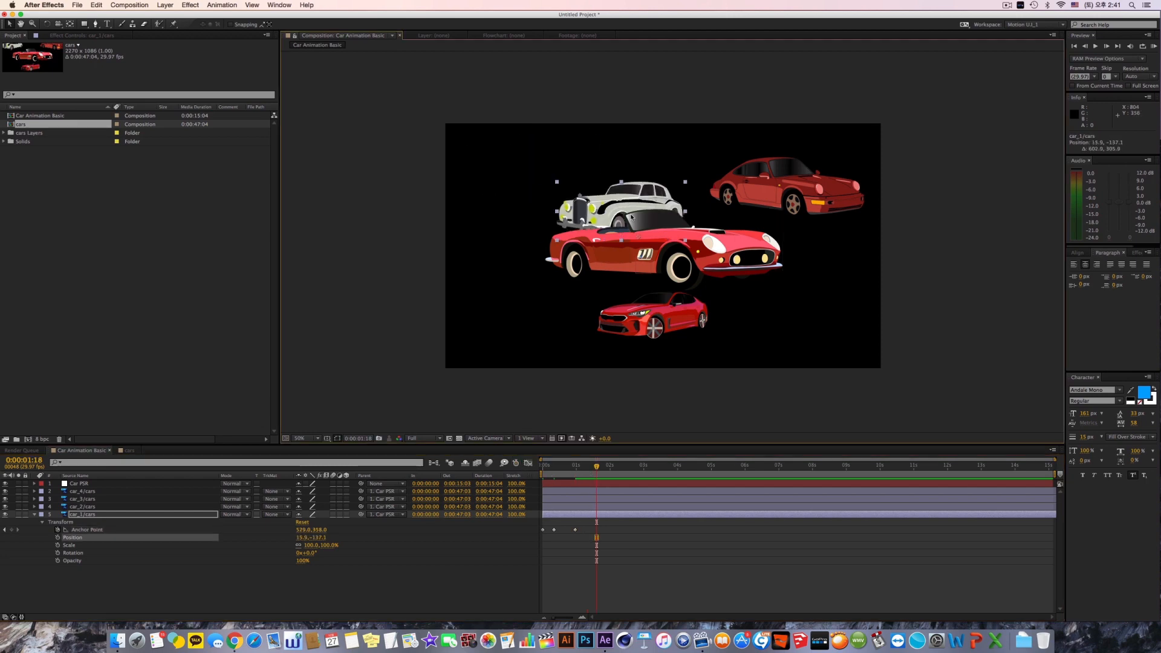
key(super+z)
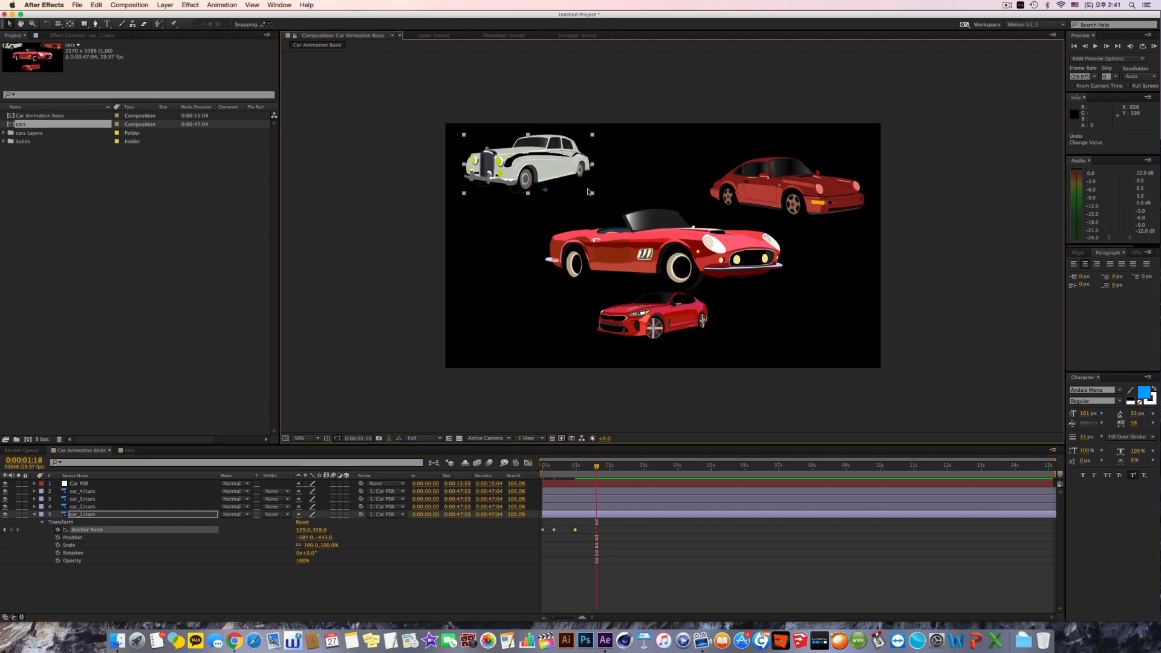
click(117, 516)
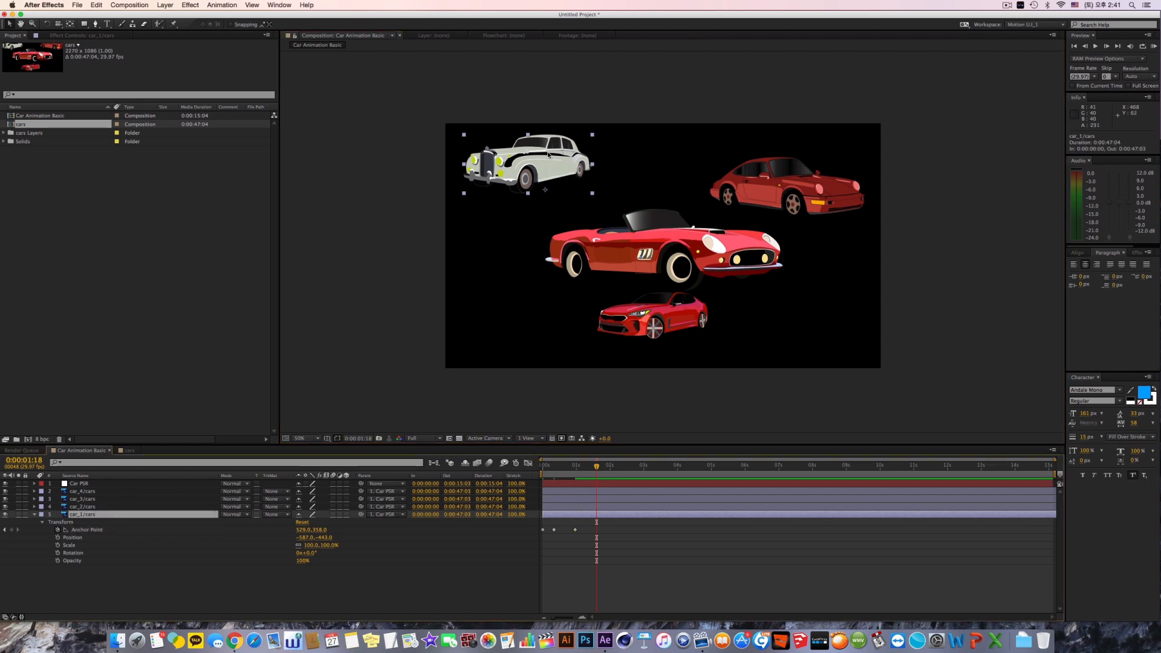
mouse_move(542, 173)
mouse_down()
mouse_move(539, 193)
mouse_move(623, 183)
mouse_move(510, 177)
mouse_move(596, 178)
mouse_move(546, 167)
mouse_up()
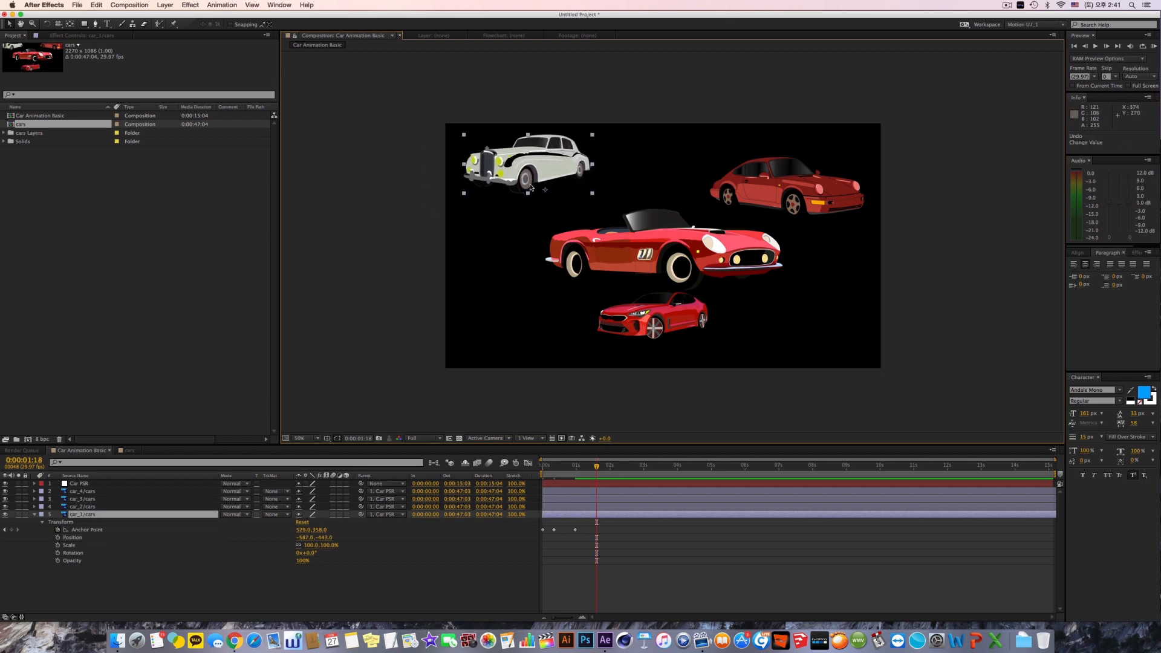
Step: Try moving the anchor point of car_1/cars below the car with the Pan Behind tool at 0:00:01:18, and undo it
click(68, 25)
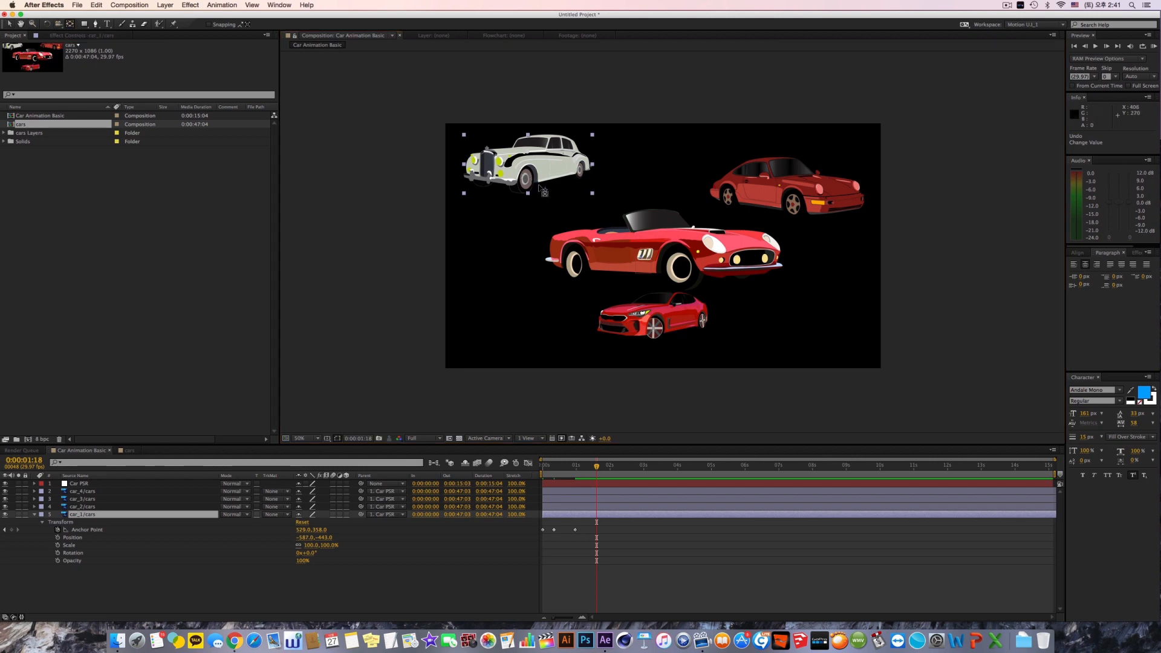
drag(547, 193, 524, 212)
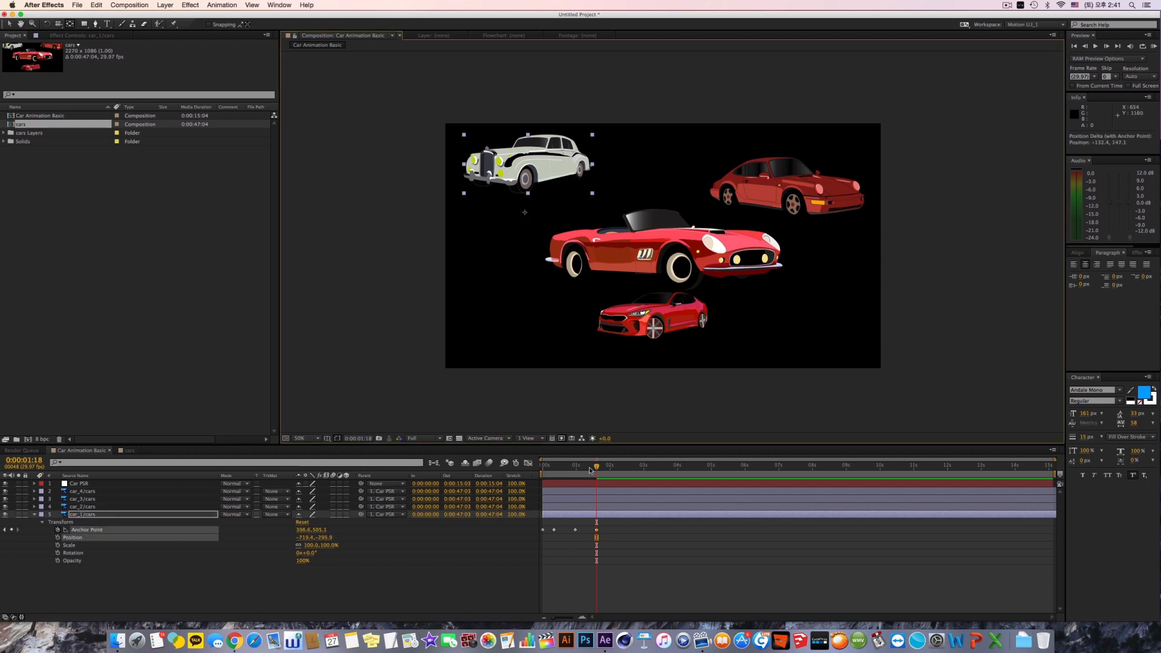
mouse_move(596, 467)
mouse_down()
mouse_move(534, 470)
mouse_move(597, 473)
mouse_up()
key(super+z)
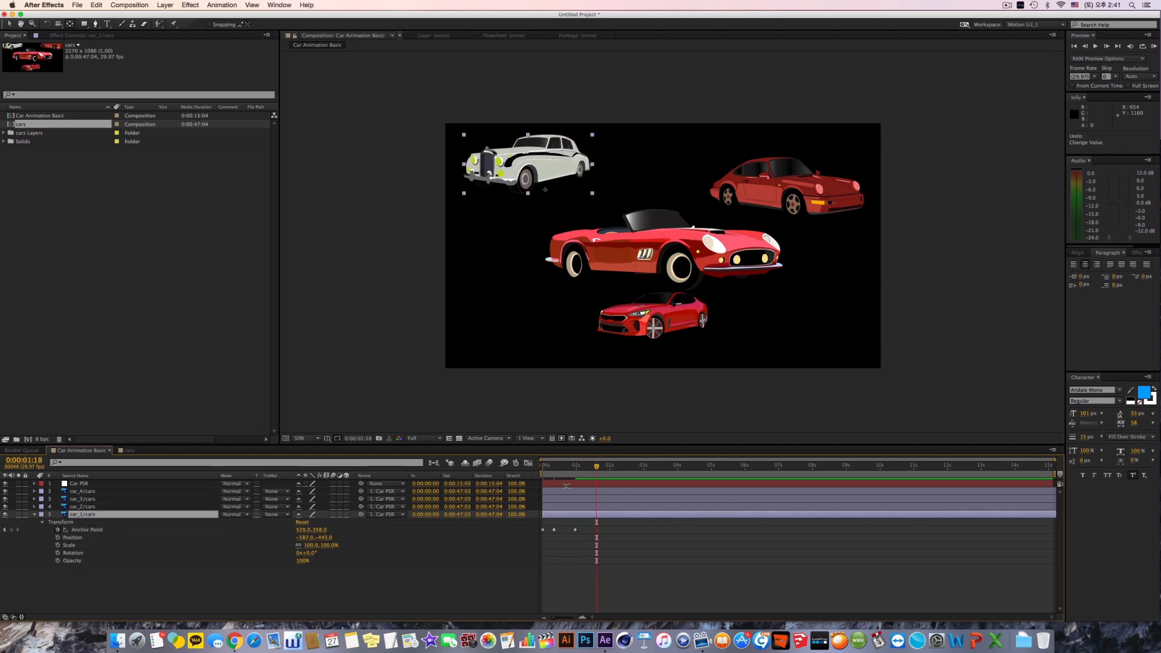
Step: Try changing the Anchor Point X value of car_1/cars to compare how the car shifts, and undo it
mouse_move(302, 530)
mouse_down()
mouse_move(240, 534)
mouse_move(294, 534)
mouse_up()
drag(442, 528, 369, 533)
key(super+z)
Step: Try moving the anchor point of car_1/cars to about 1367, 211 with the Pan Behind tool, and undo it
click(70, 24)
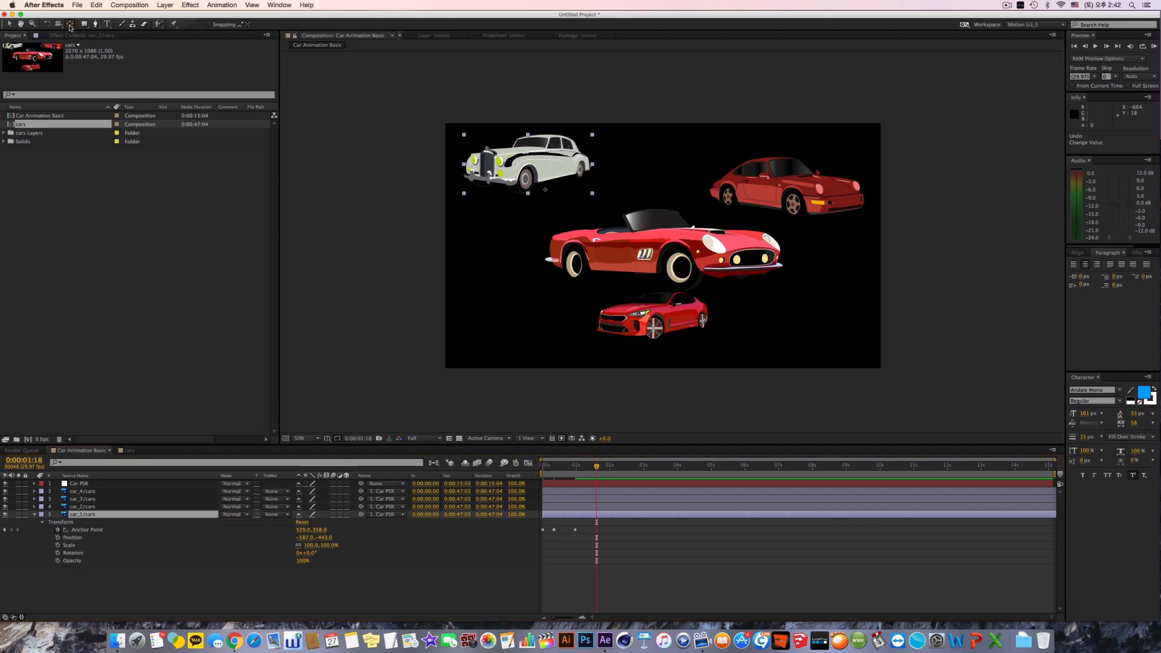
drag(551, 198, 691, 181)
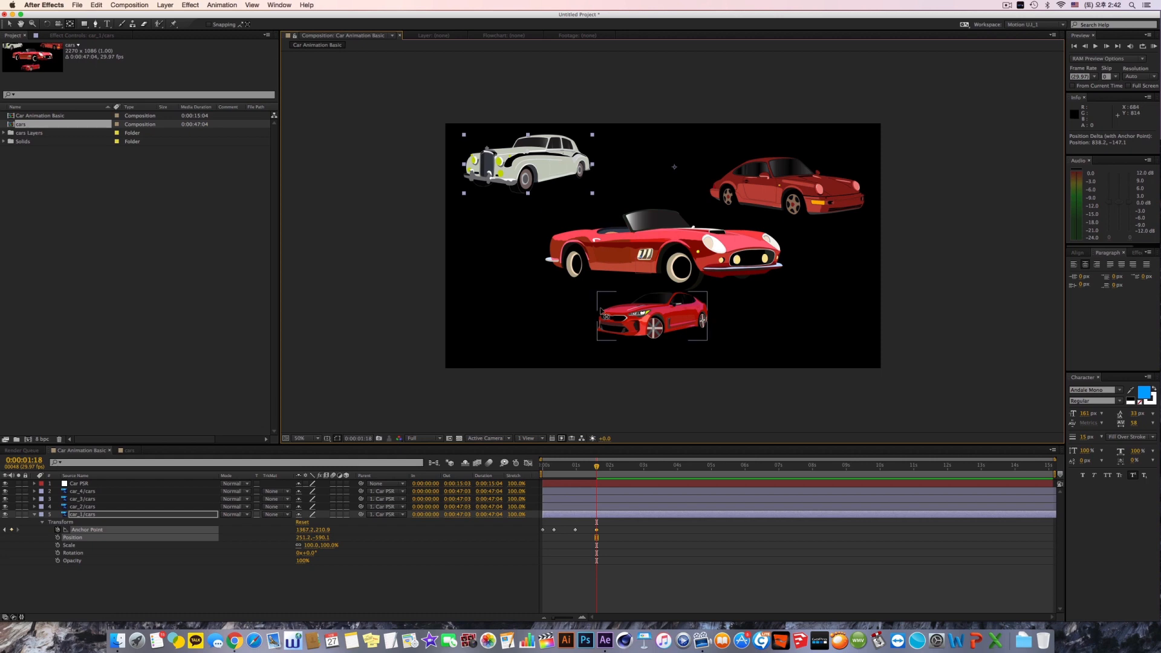
key(super+z)
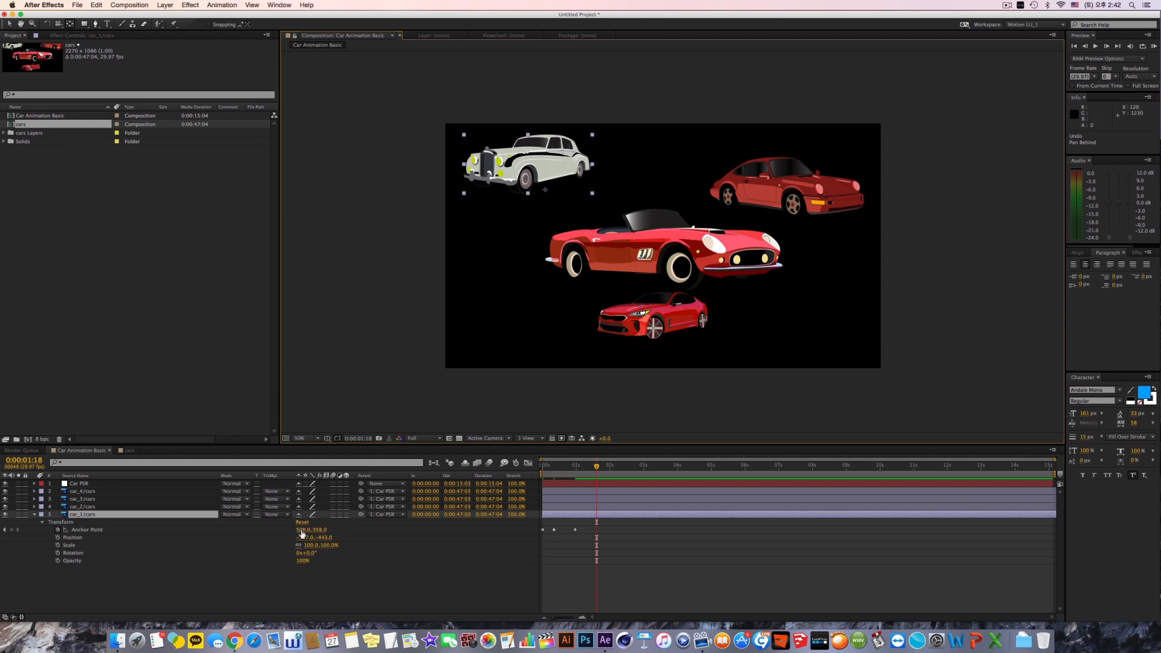
Step: Try out the Anchor Point values of car_1/cars at 0:00:01:18, and set them to 461, 201
drag(317, 535, 320, 530)
key(super+z)
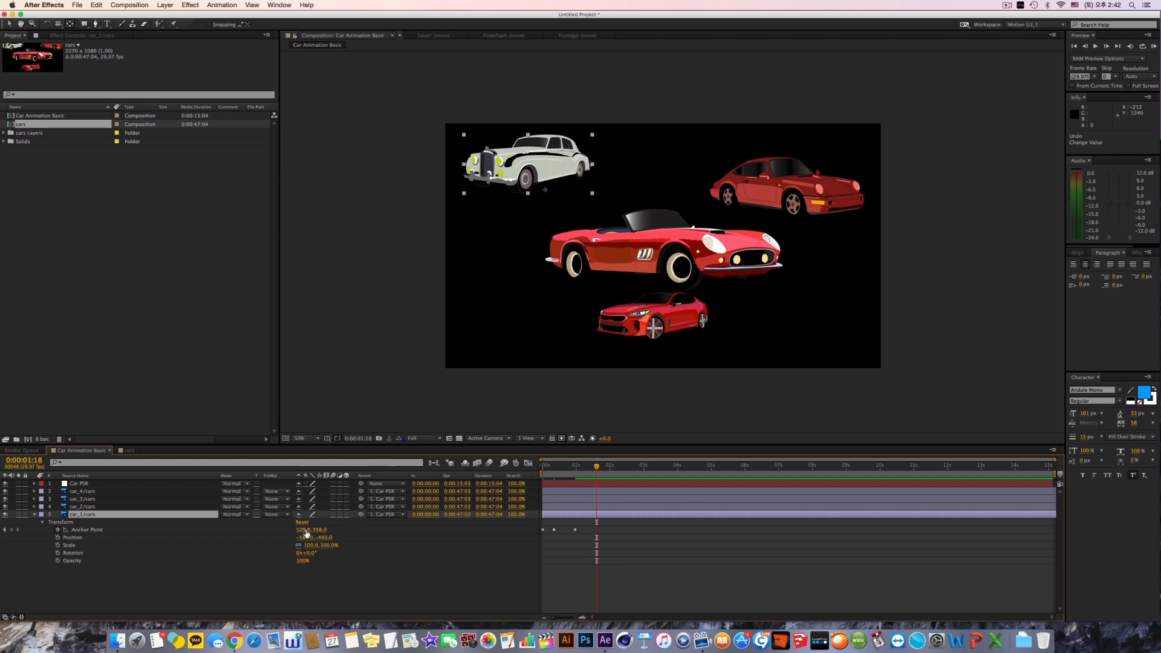
drag(306, 529, 266, 532)
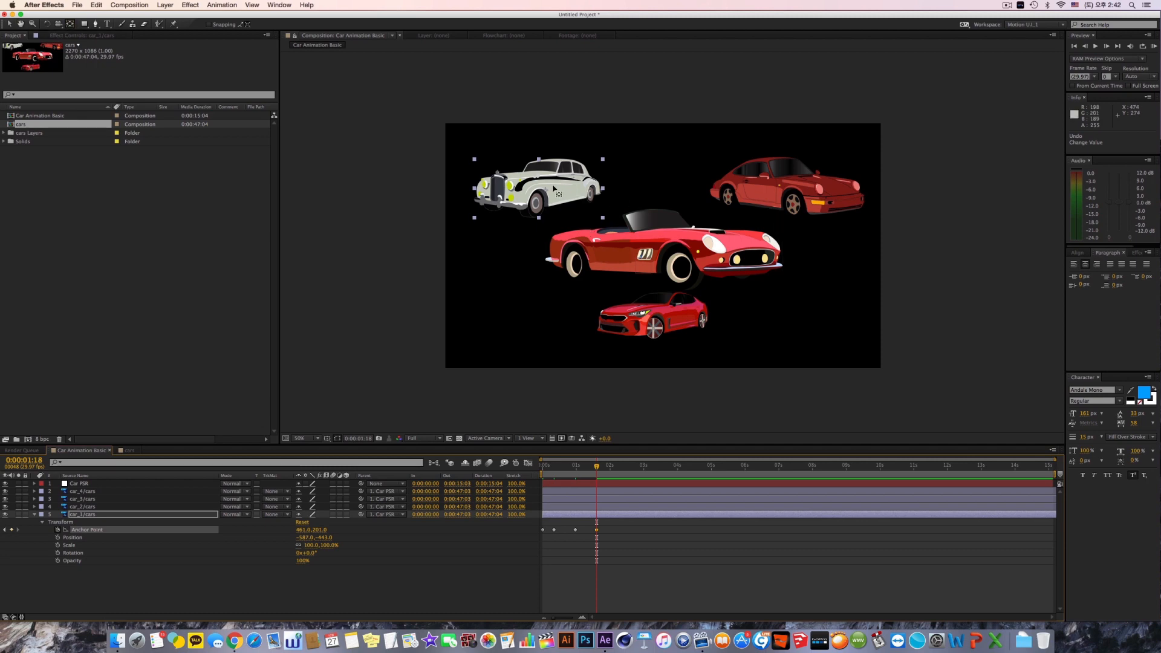
Step: Try relocating only the pivot of car_1/cars twice with the Pan Behind tool, undoing each attempt
drag(552, 188, 620, 176)
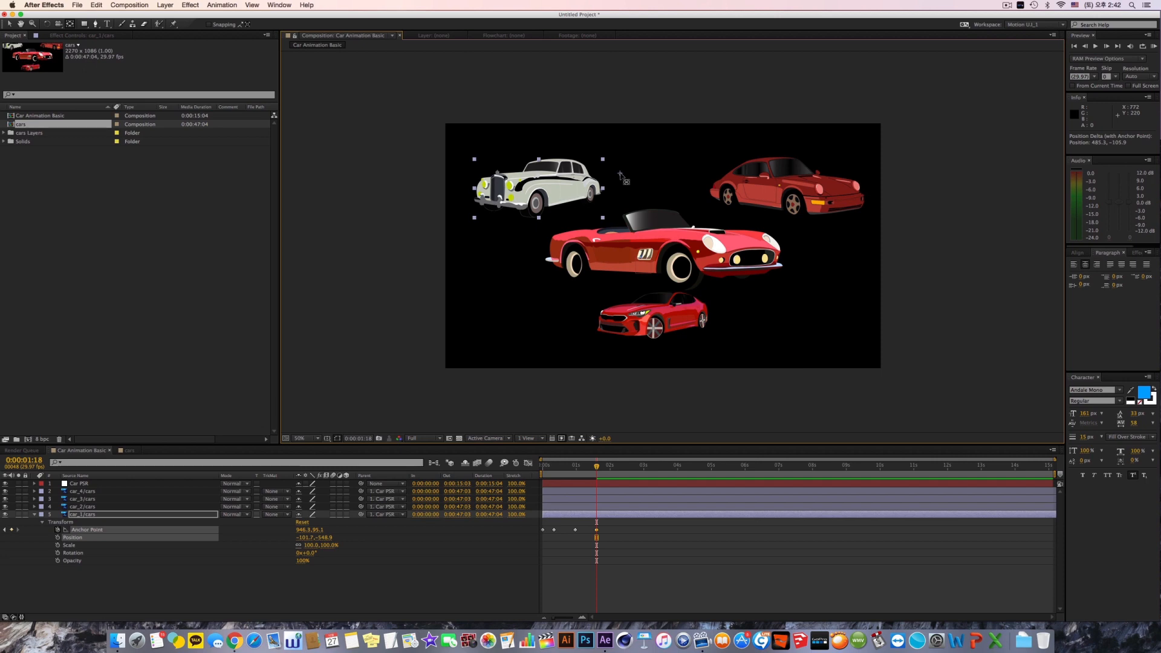
key(super+z)
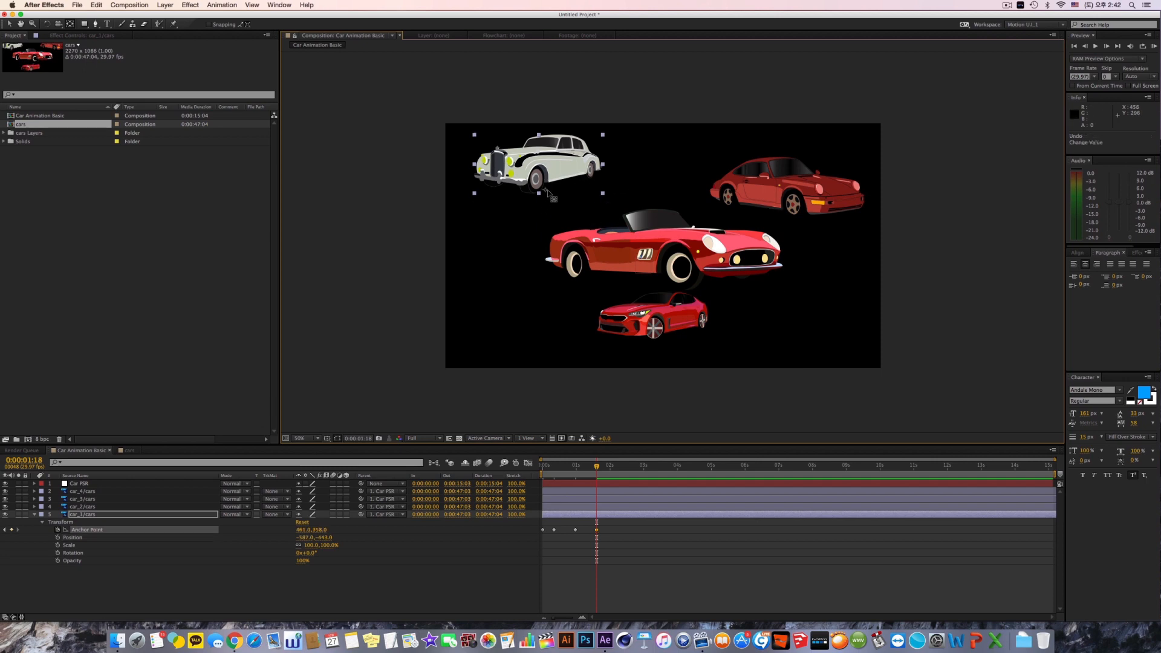
drag(552, 194, 564, 169)
key(super+z)
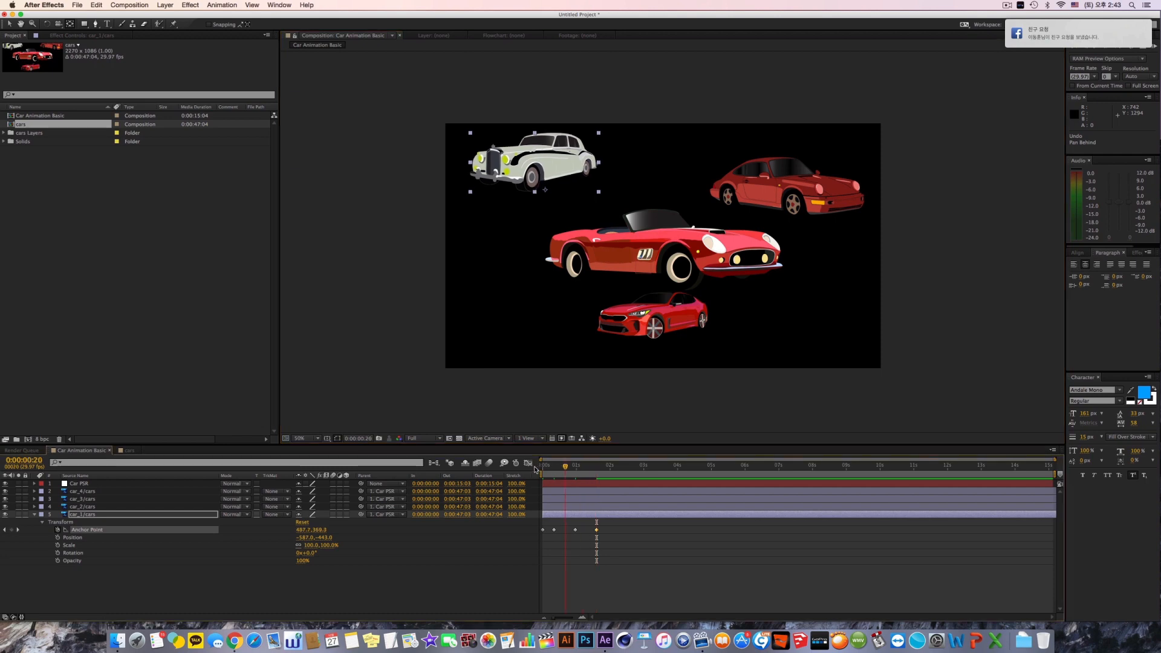
Step: Return to 0:00:00:00, and expand and collapse the Transform properties of car_2/cars
drag(596, 466, 525, 474)
click(76, 507)
click(34, 507)
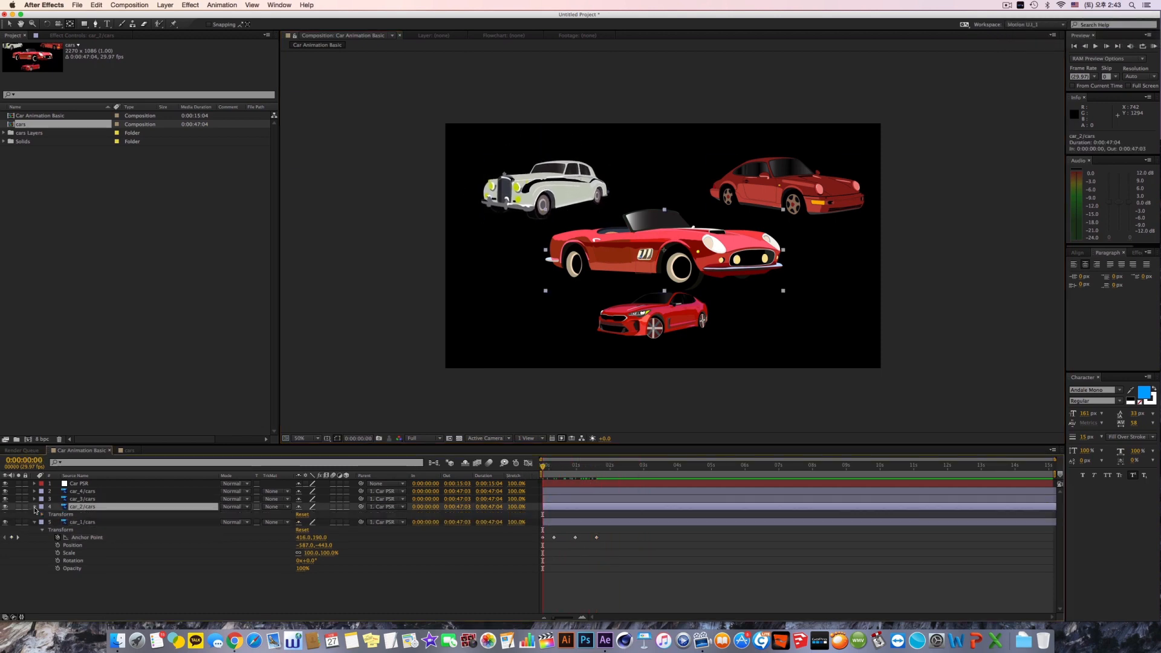
click(42, 515)
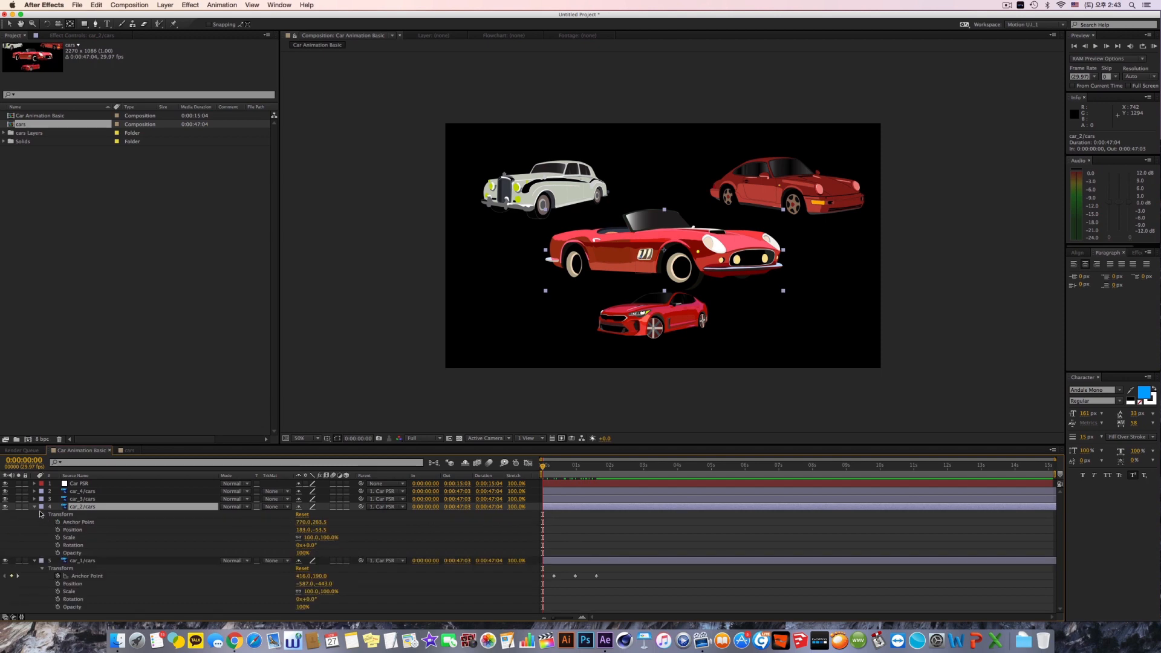
click(35, 507)
Step: Collapse and reopen the Transform properties of car_1/cars, and show only its keyframed properties before hiding them
click(68, 515)
click(35, 515)
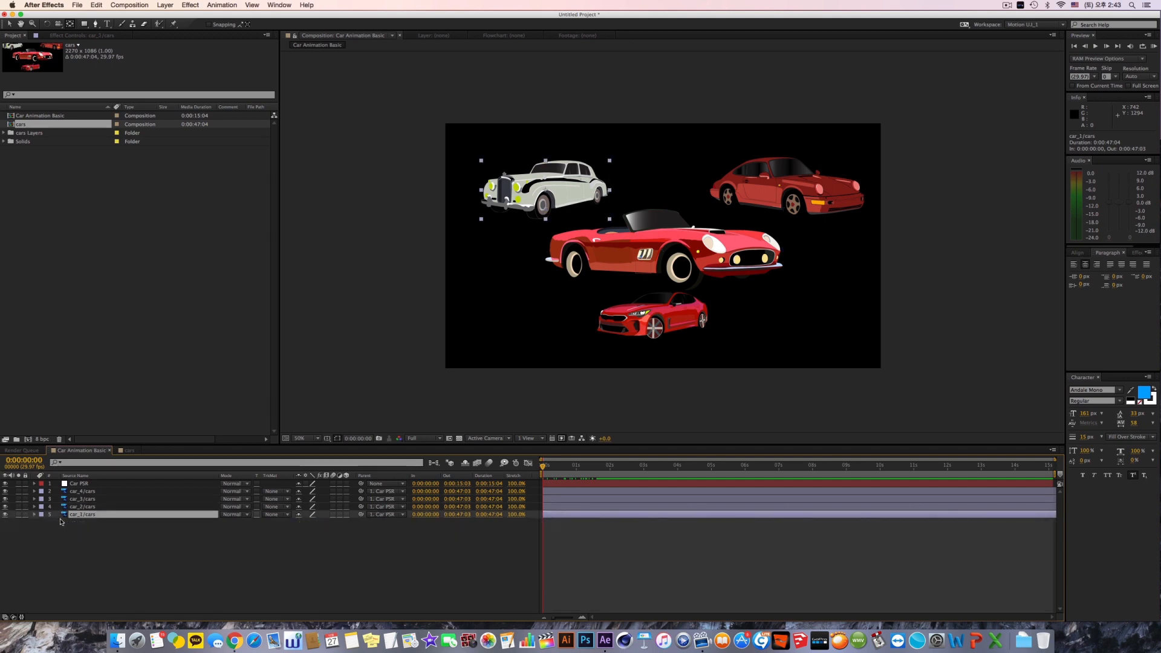
click(35, 515)
click(42, 522)
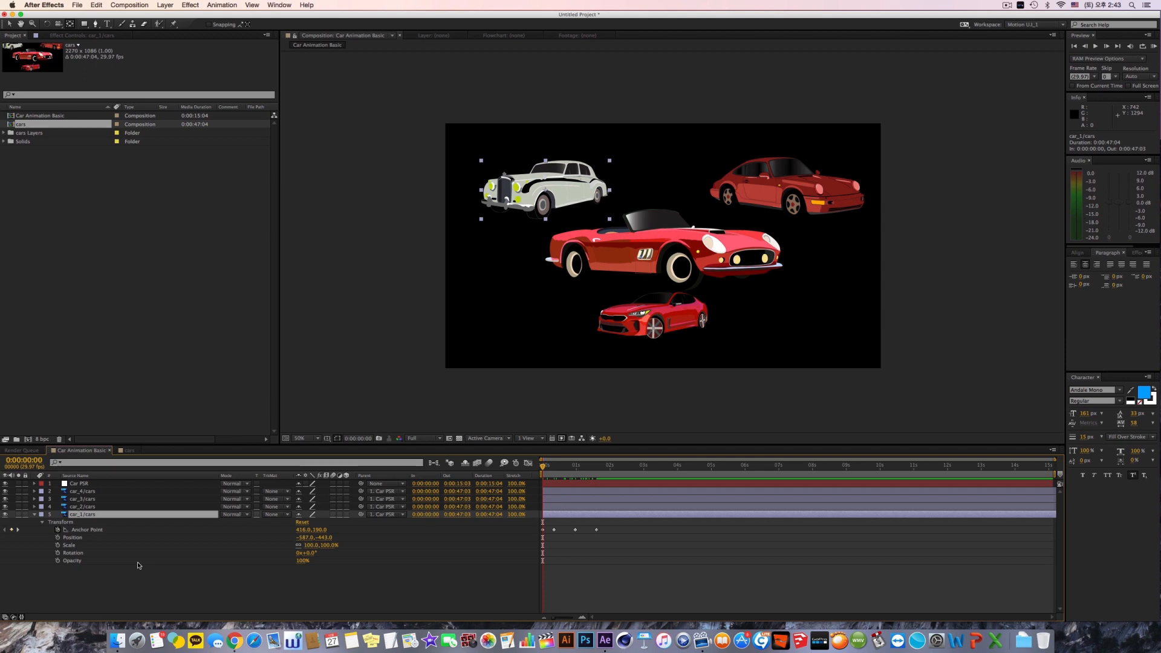
key(u)
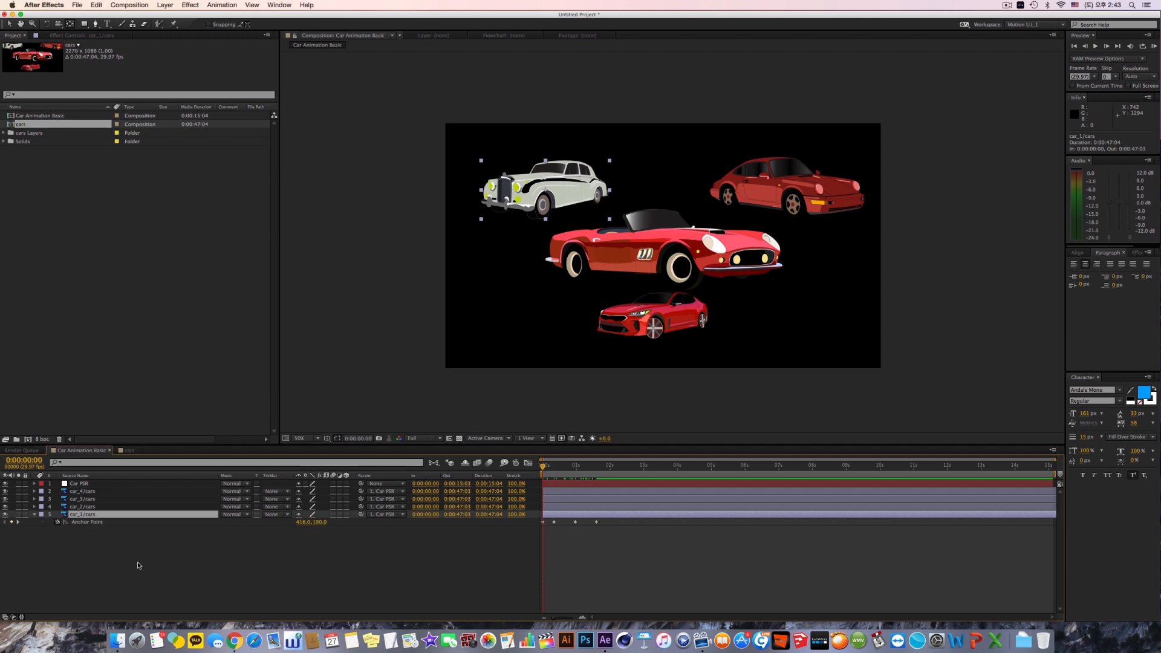
key(u)
Step: Jump to the out point of car_2/cars, and show and hide its Opacity property
click(98, 509)
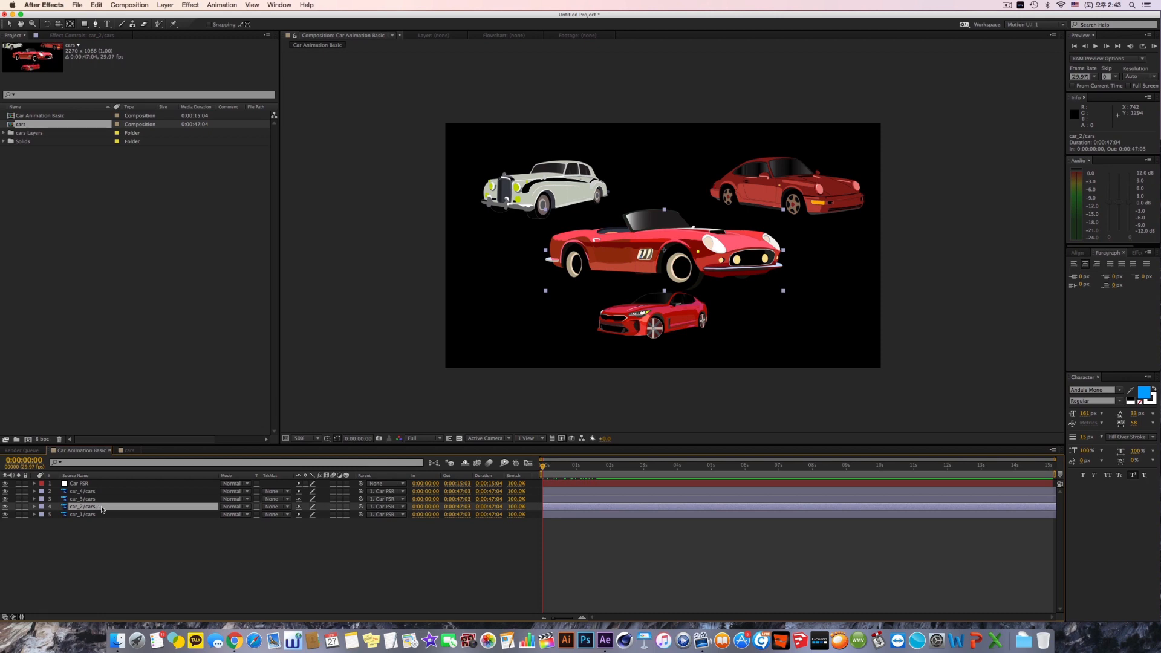
key(o)
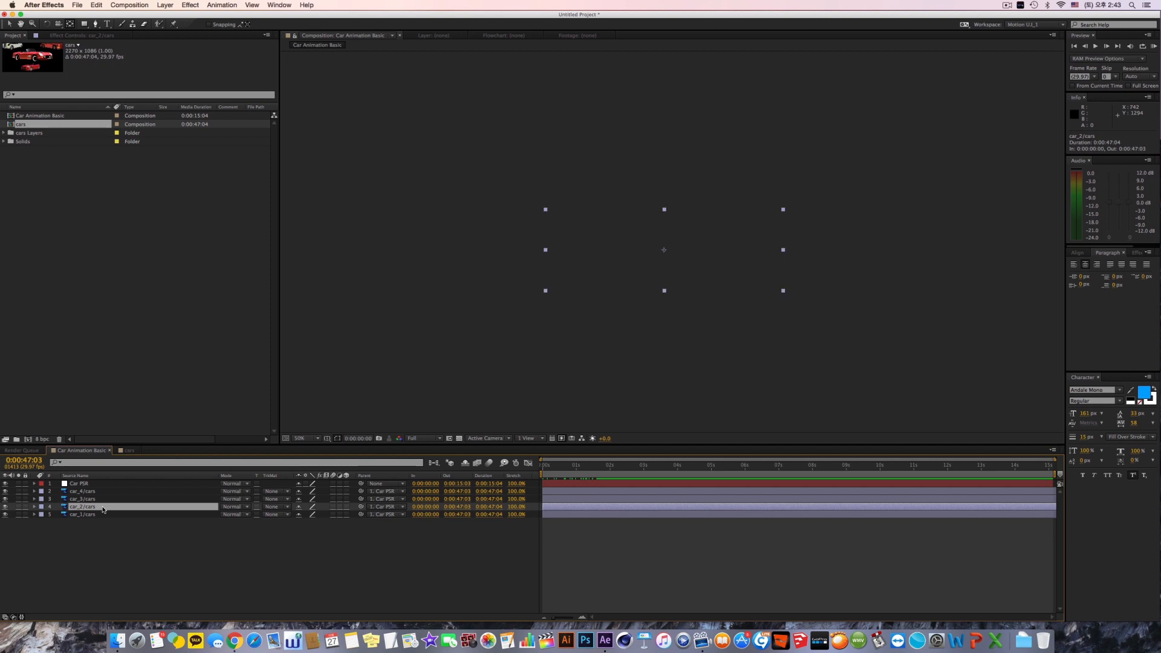
key(t)
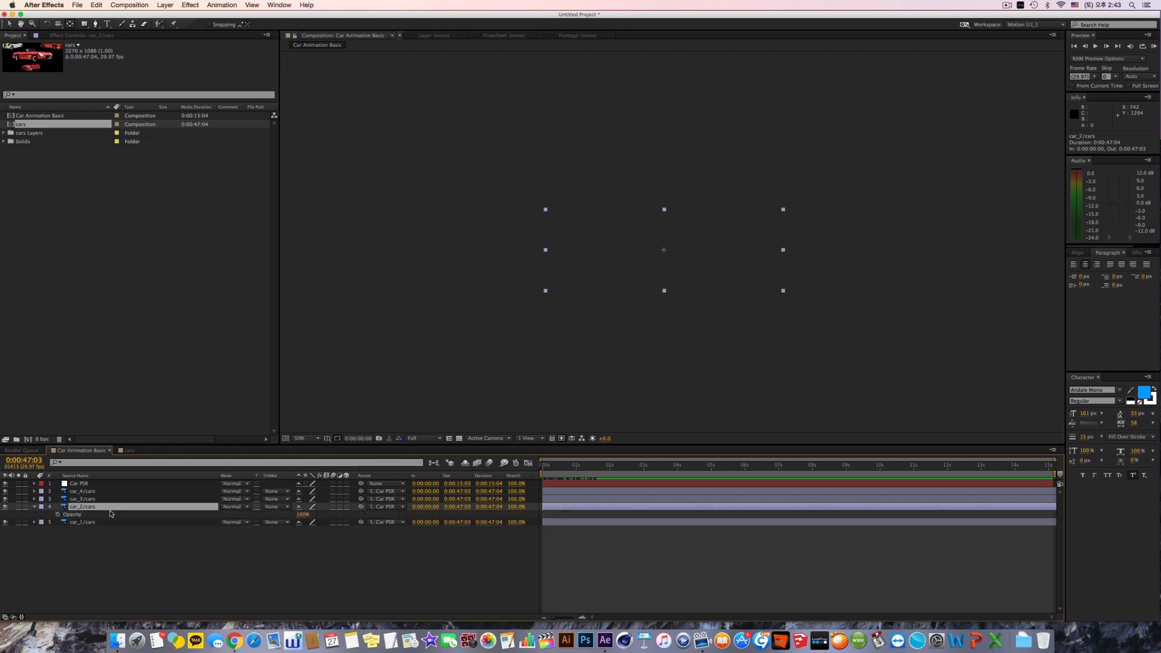
key(t)
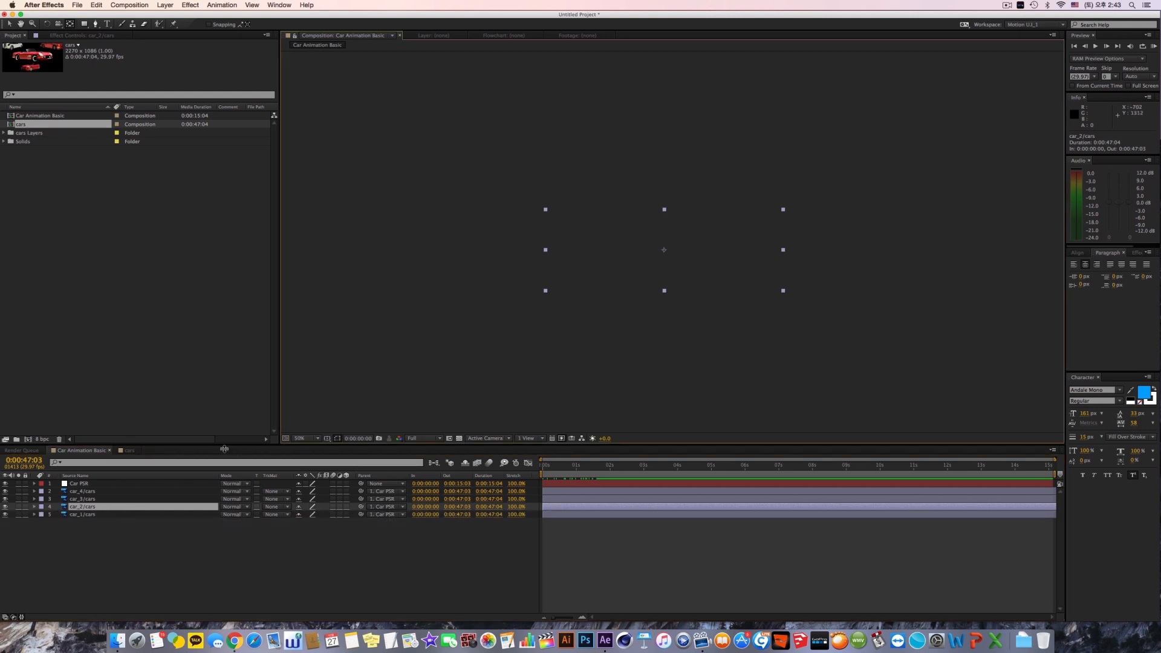
Step: Switch to the Selection tool, deselect all layers, and bring the playhead back to 0:00:00:00
click(88, 453)
key(v)
click(370, 36)
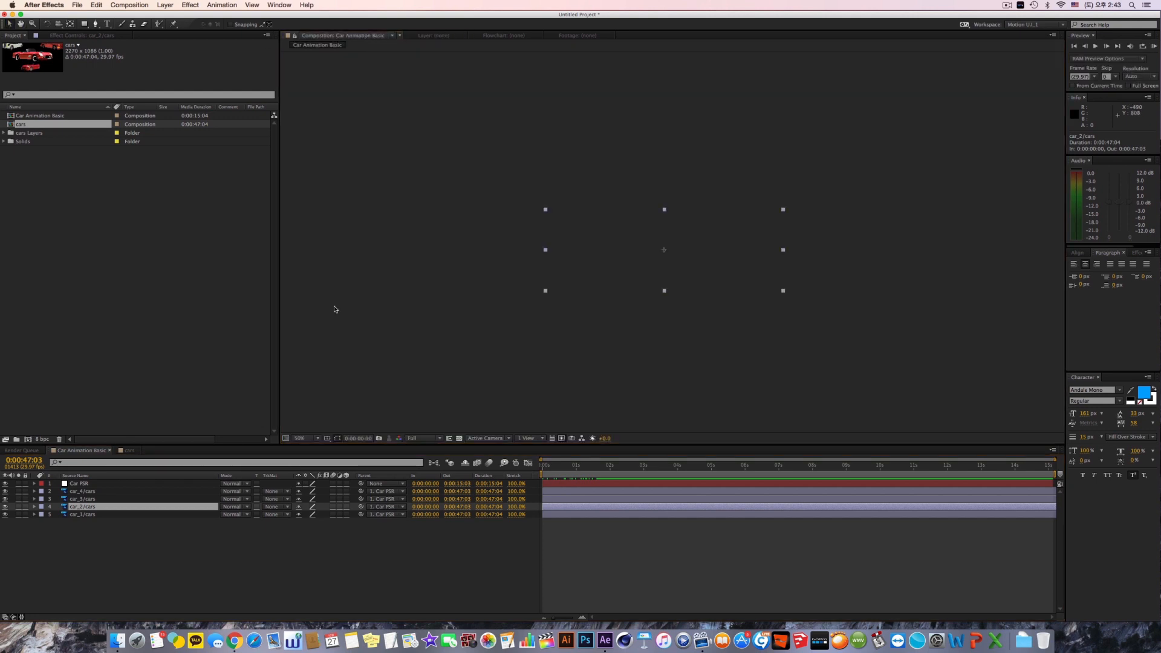
click(205, 542)
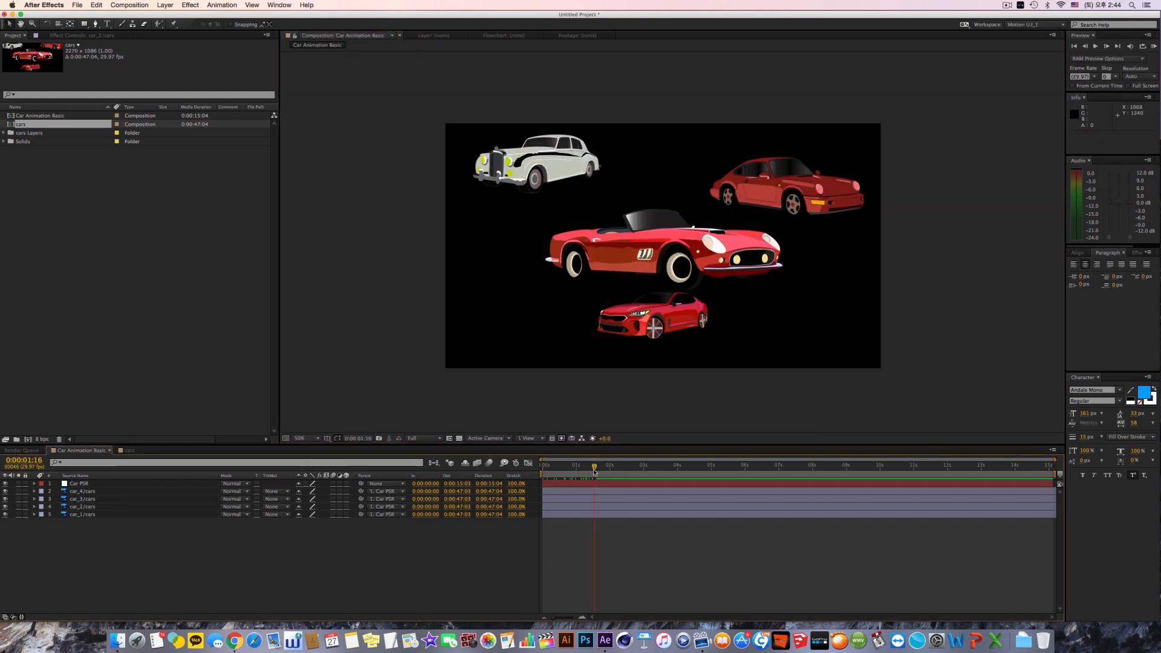
click(593, 469)
key(Home)
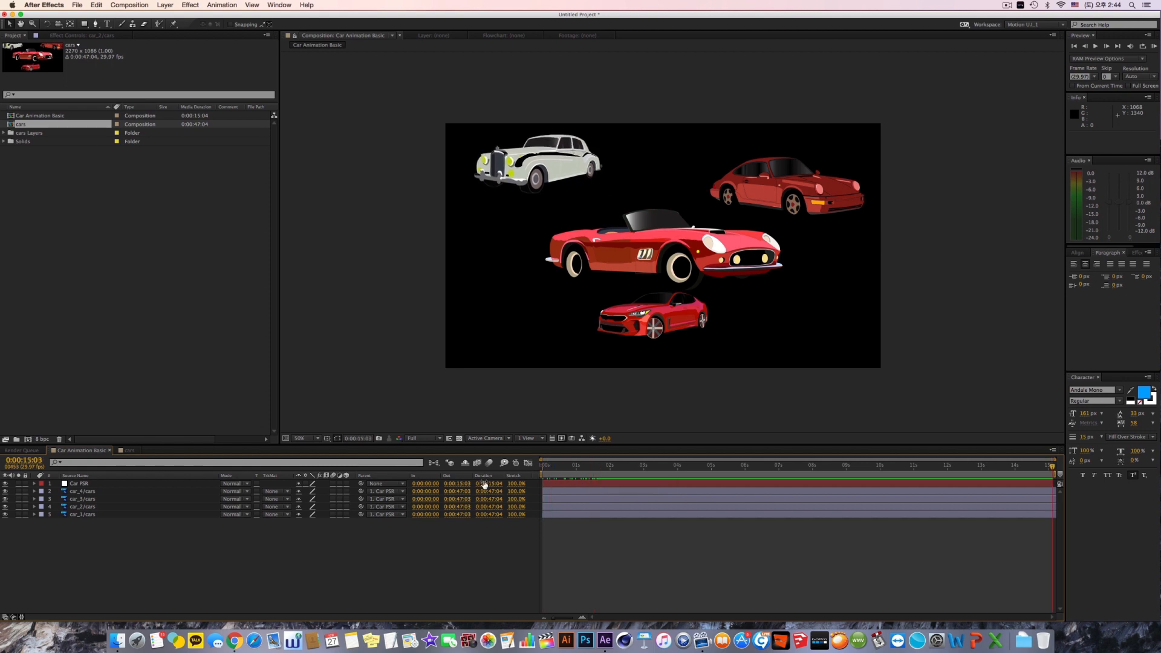
key(End)
key(Home)
Step: Select car_2/cars and expand its Transform properties
click(115, 508)
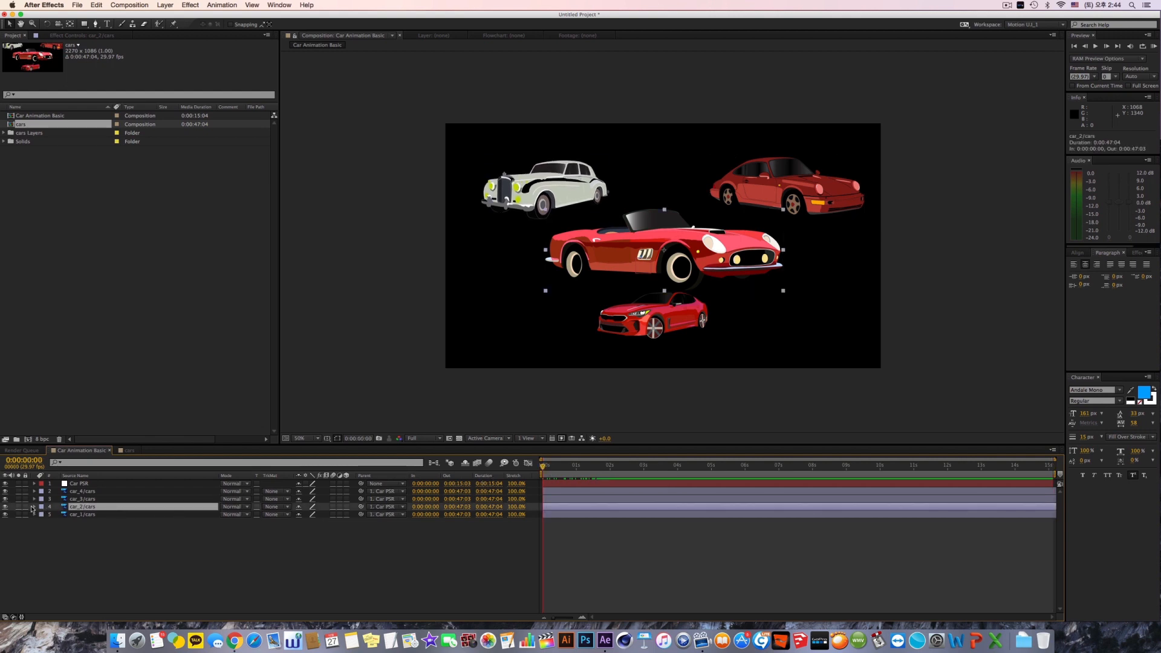
click(35, 507)
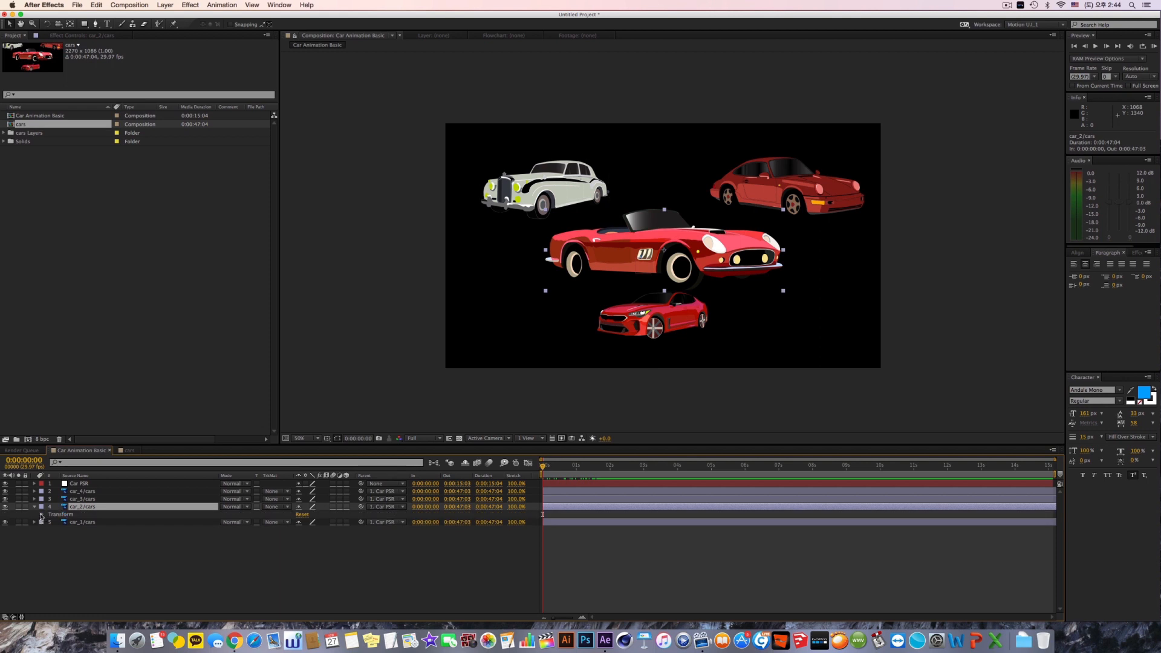
click(42, 514)
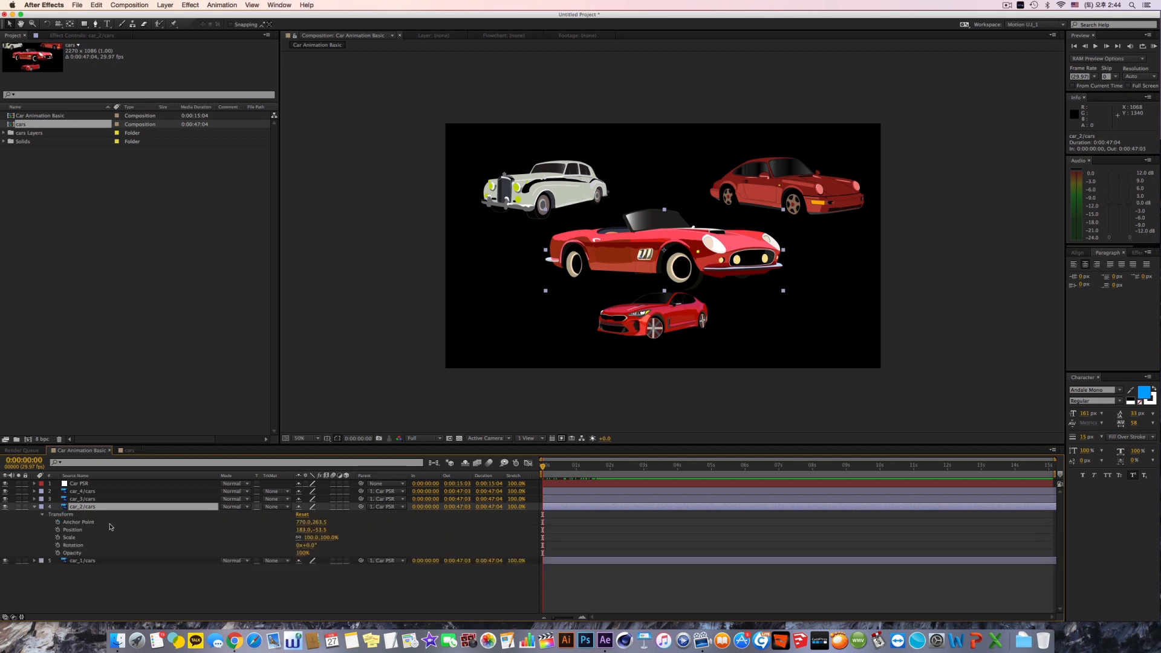
Step: Try auto-keyframing car_2/cars at Position 59.5, 17.1, undo it together with the previous Anchor Point change, and switch auto-keyframing off
click(516, 463)
drag(593, 264, 579, 266)
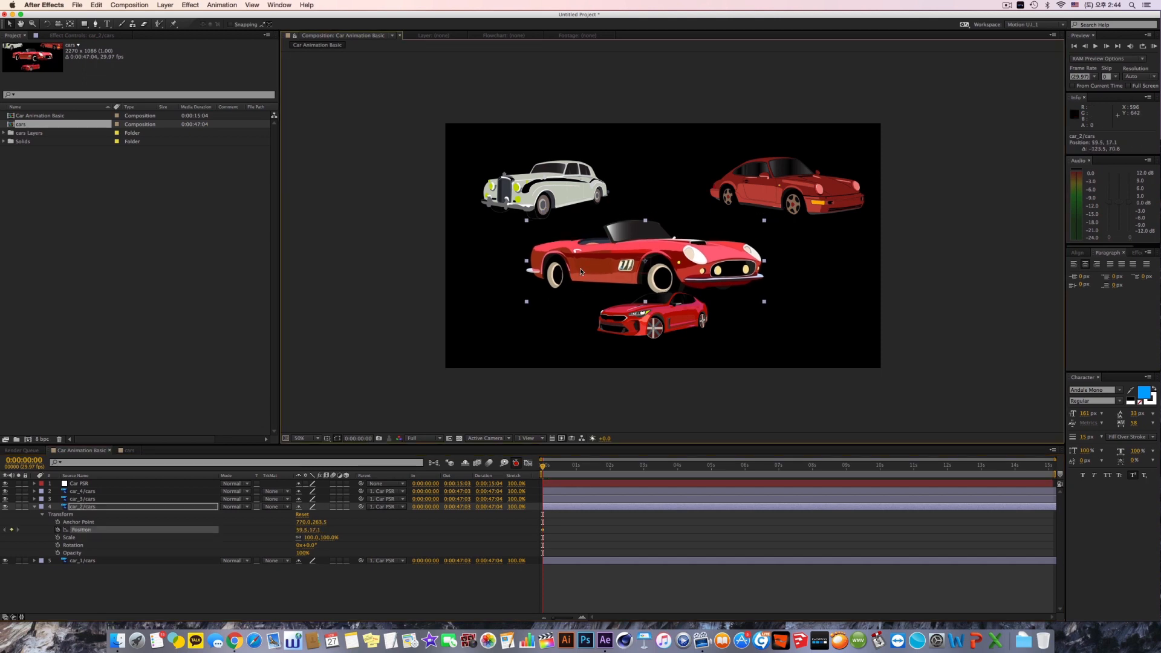
key(super+z)
key(super+z)
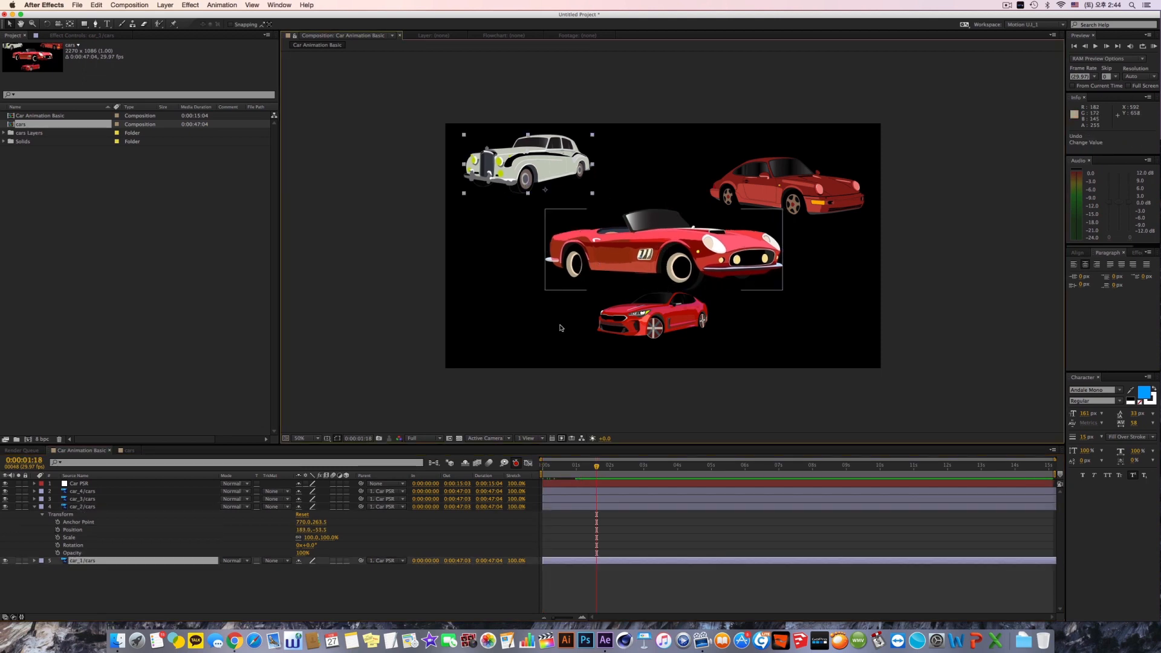
click(516, 463)
Step: Return to 0:00:00:00, select car_2/cars, and move it to Position 941.8, 237.7 without keyframing
drag(556, 465, 483, 464)
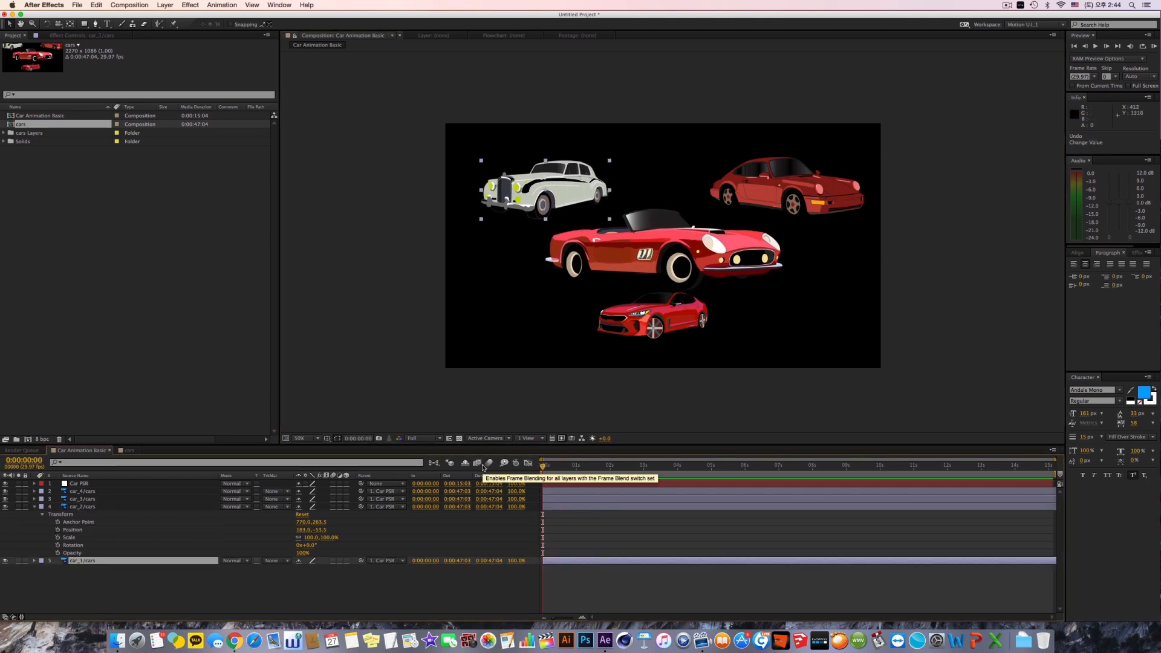
click(81, 506)
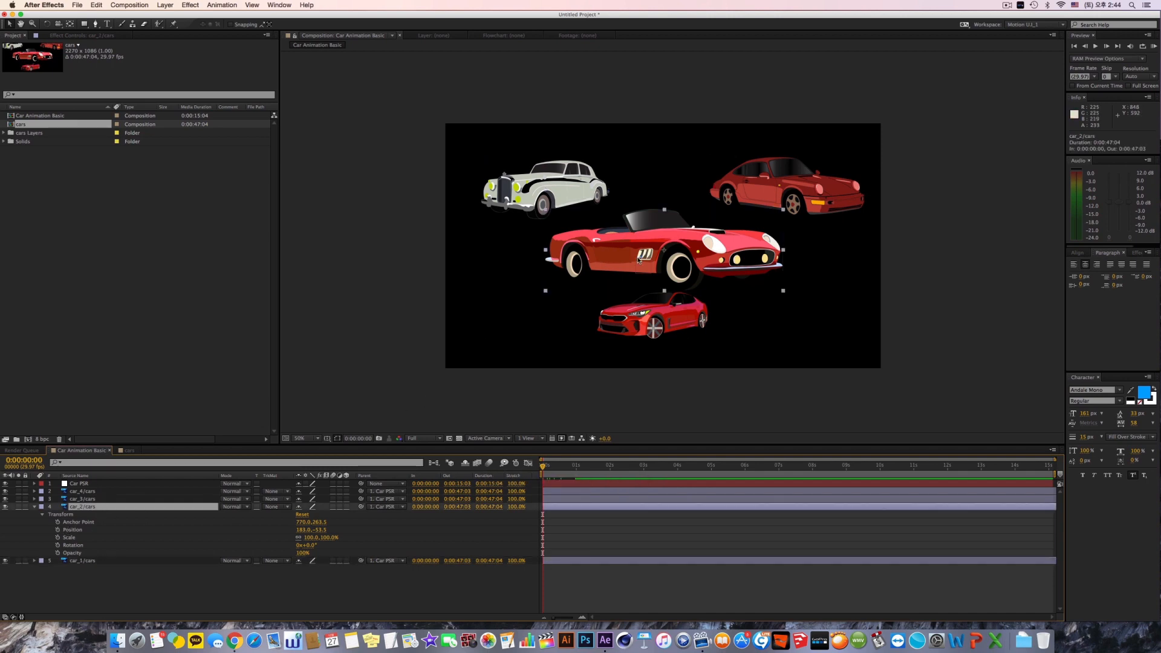
drag(639, 260, 755, 304)
key(Return)
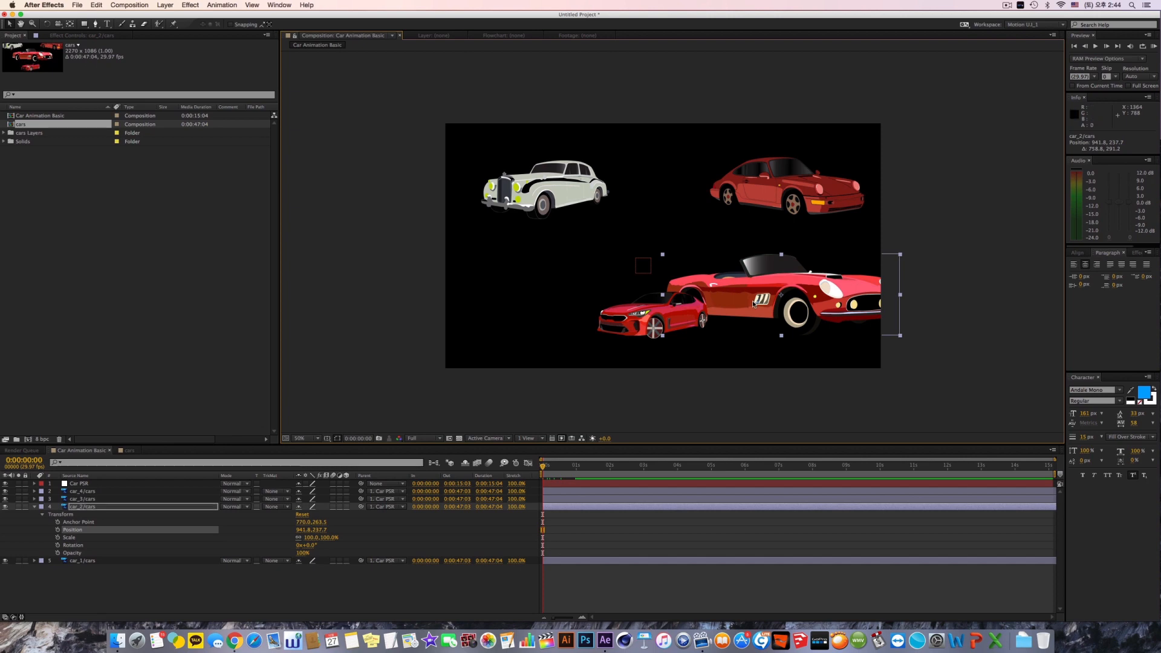
Step: Undo the car_2/cars move, try auto-keyframing it at Position -684.6, 196.5, and undo that attempt as well
key(super+z)
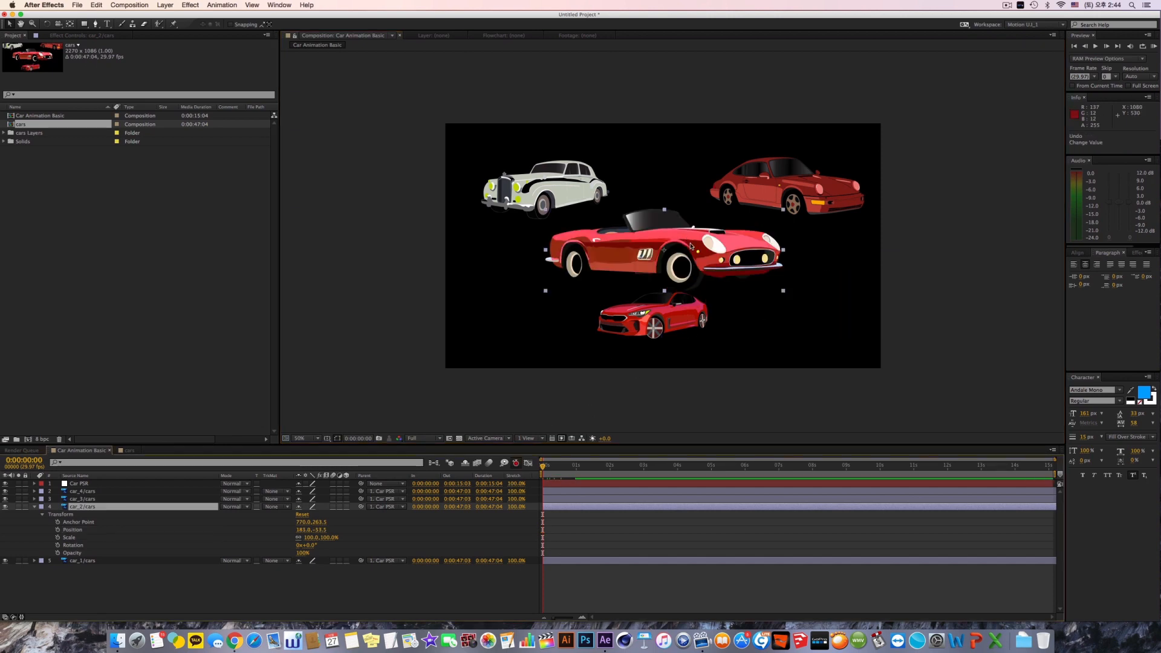
drag(691, 246, 558, 284)
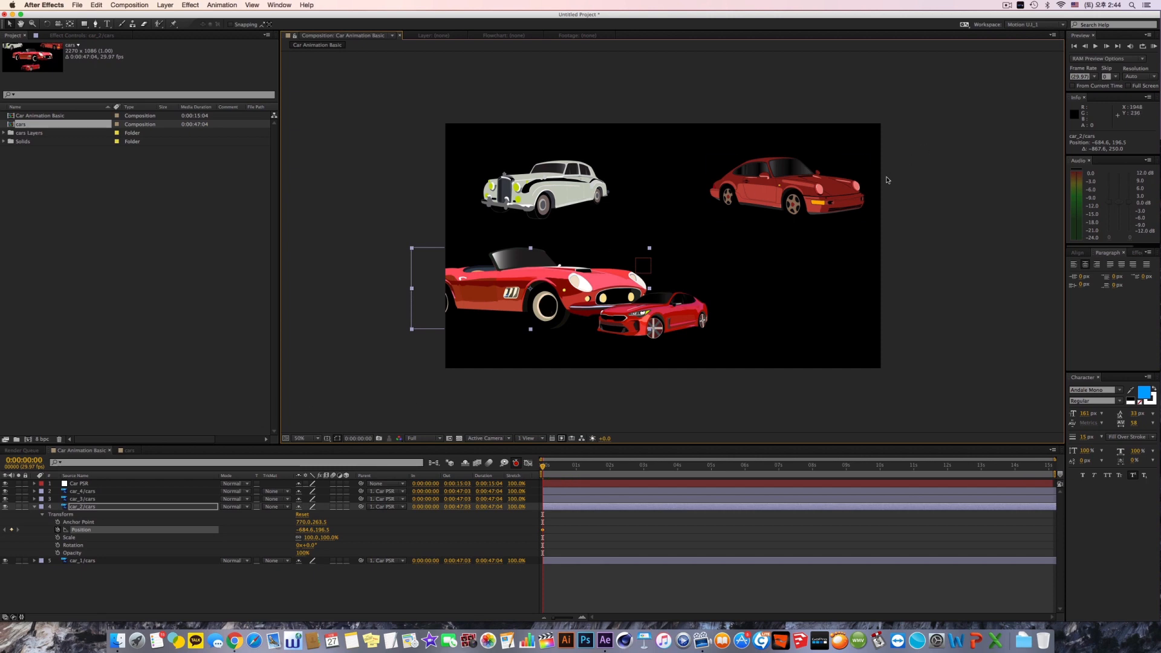
key(super+z)
key(super+z)
key(super+z)
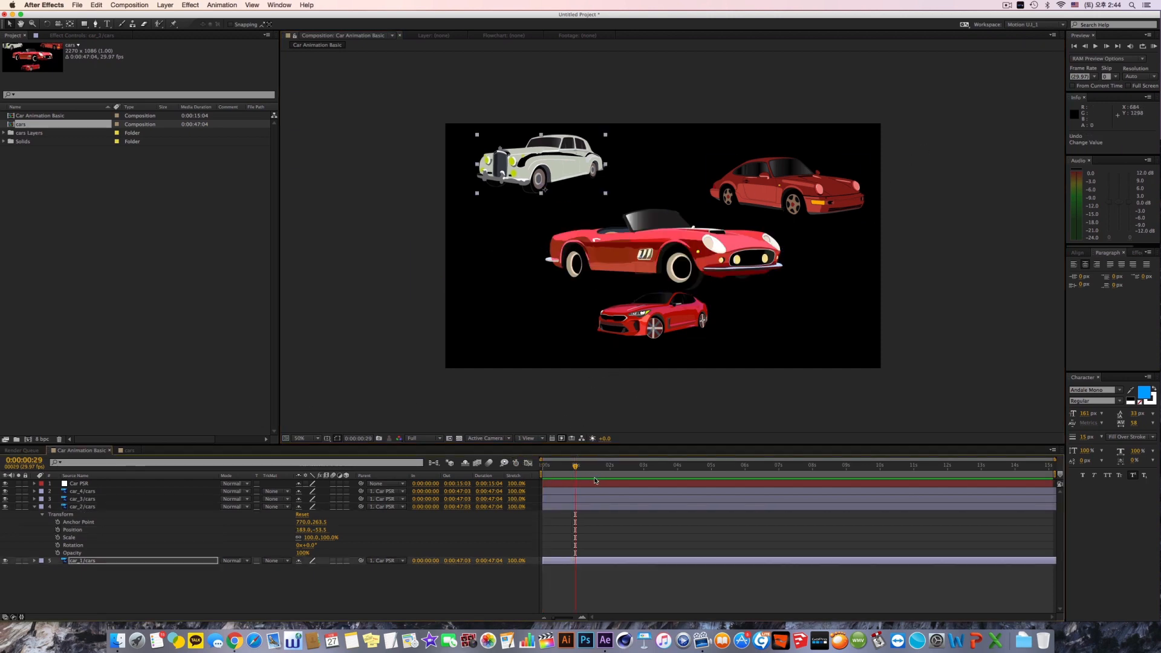
Step: At 0:00:00:00, try keyframing car_2/cars' Position while moving it to 971.2, 367.1, remove the keyframing, and undo these changes
key(Home)
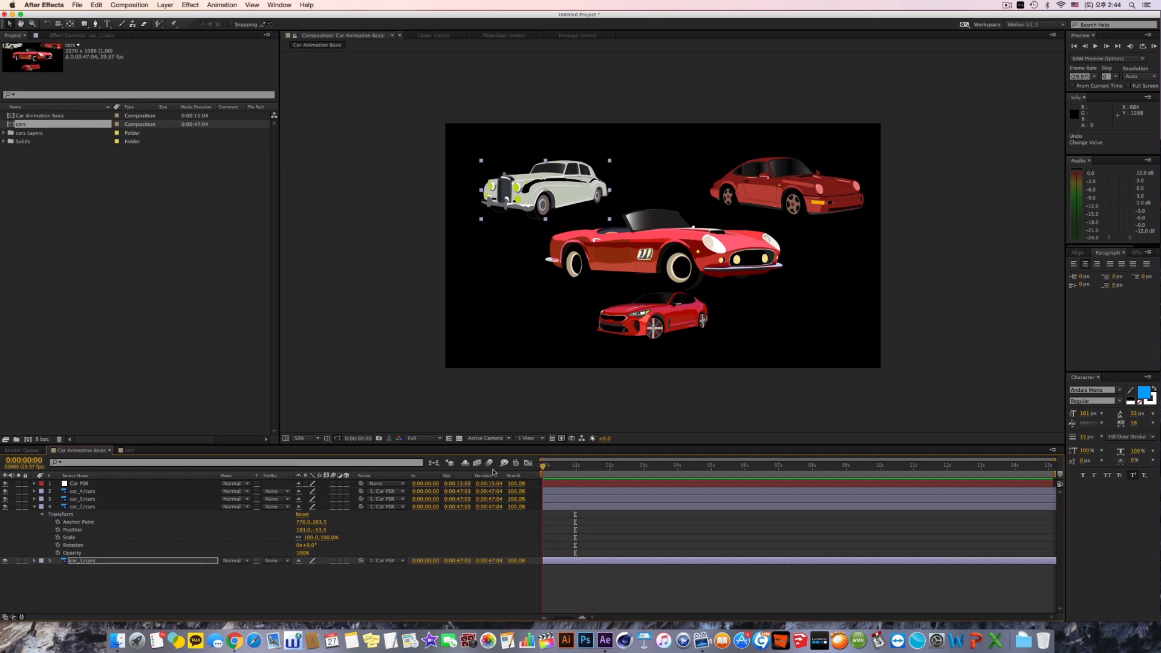
click(58, 530)
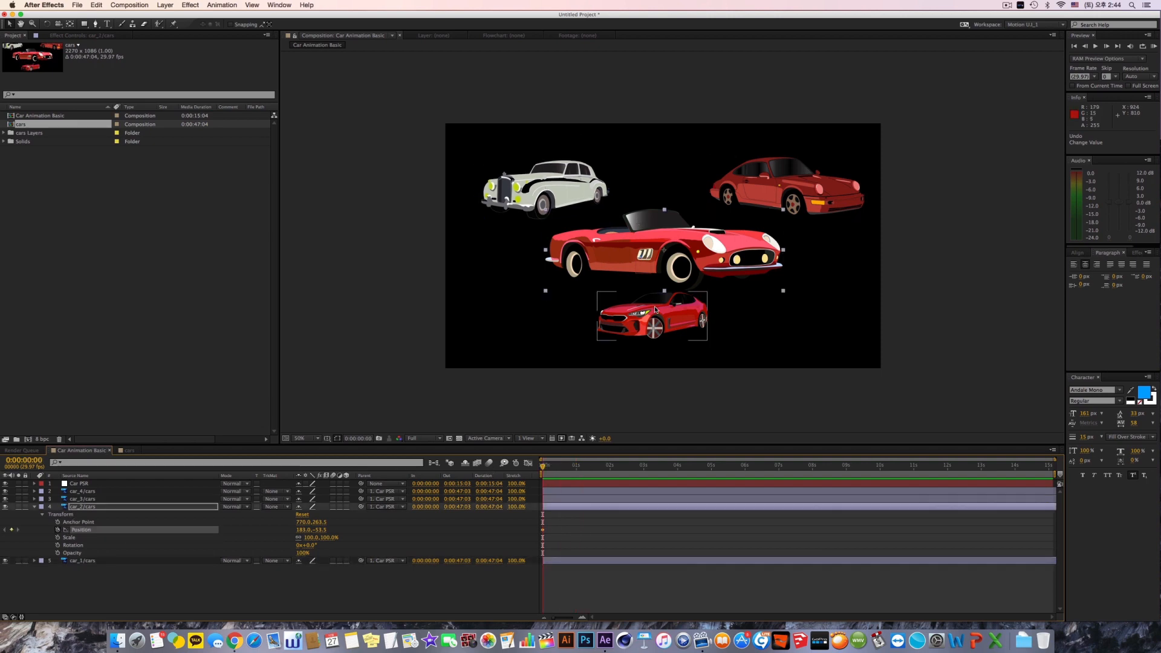
drag(660, 294, 781, 359)
click(58, 530)
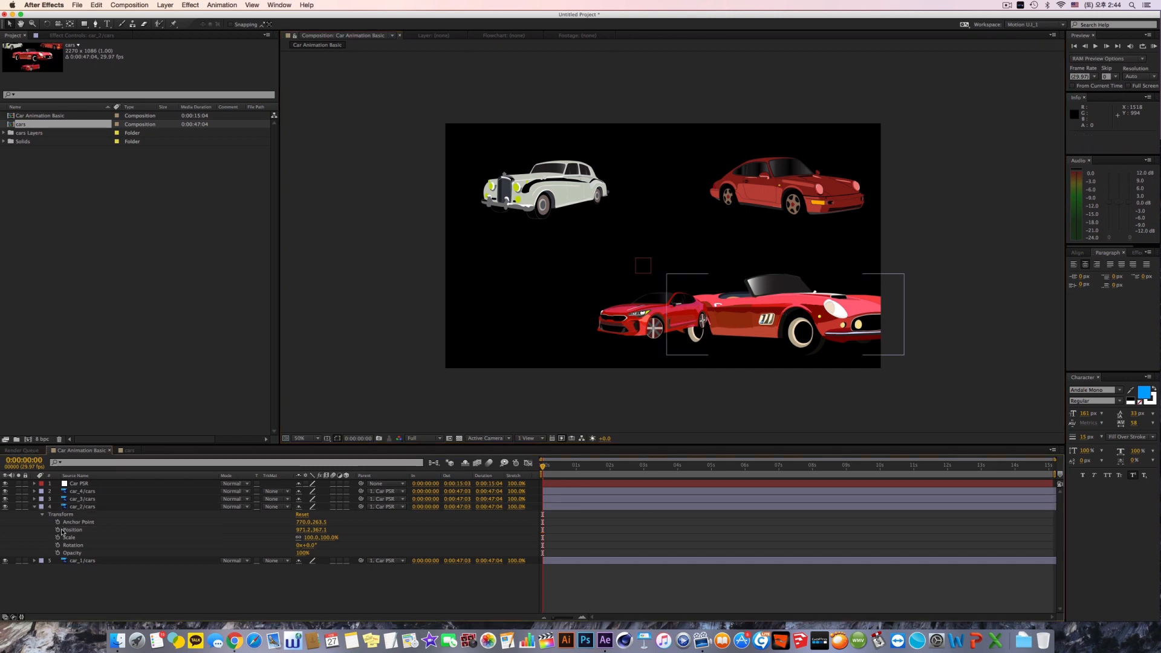
click(58, 530)
key(super+z)
key(super+z)
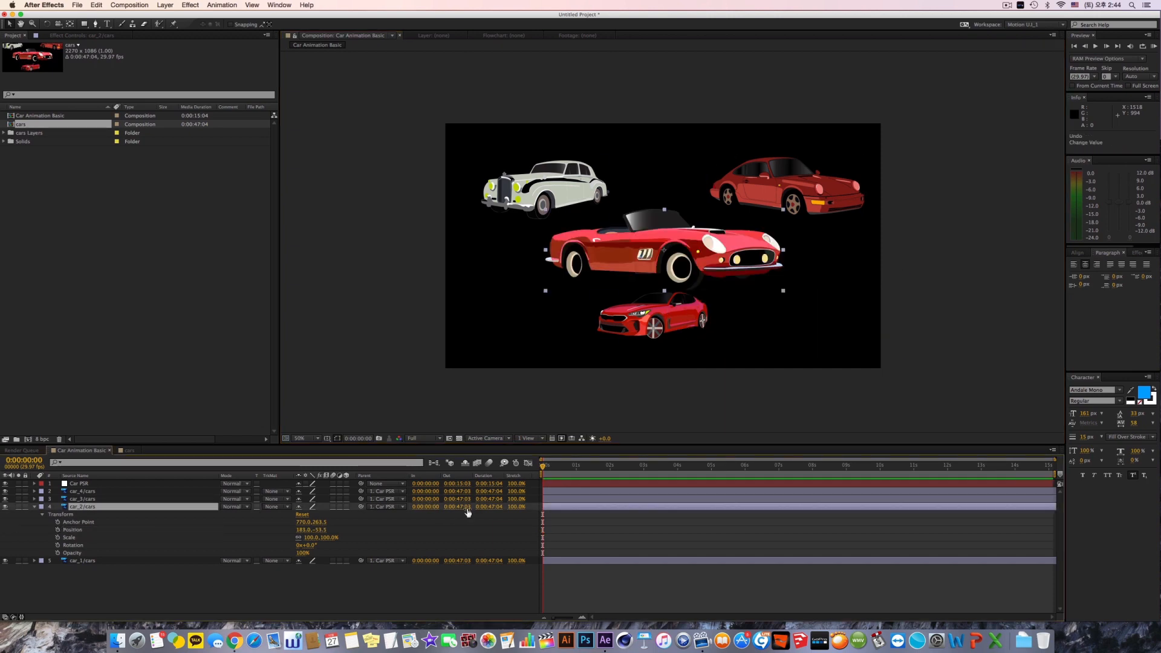
Step: Enable Position keyframing on car_2/cars at 0:00:00:00 and keyframe it at Position -67.0, -232.9 at 0:00:00:12
click(58, 530)
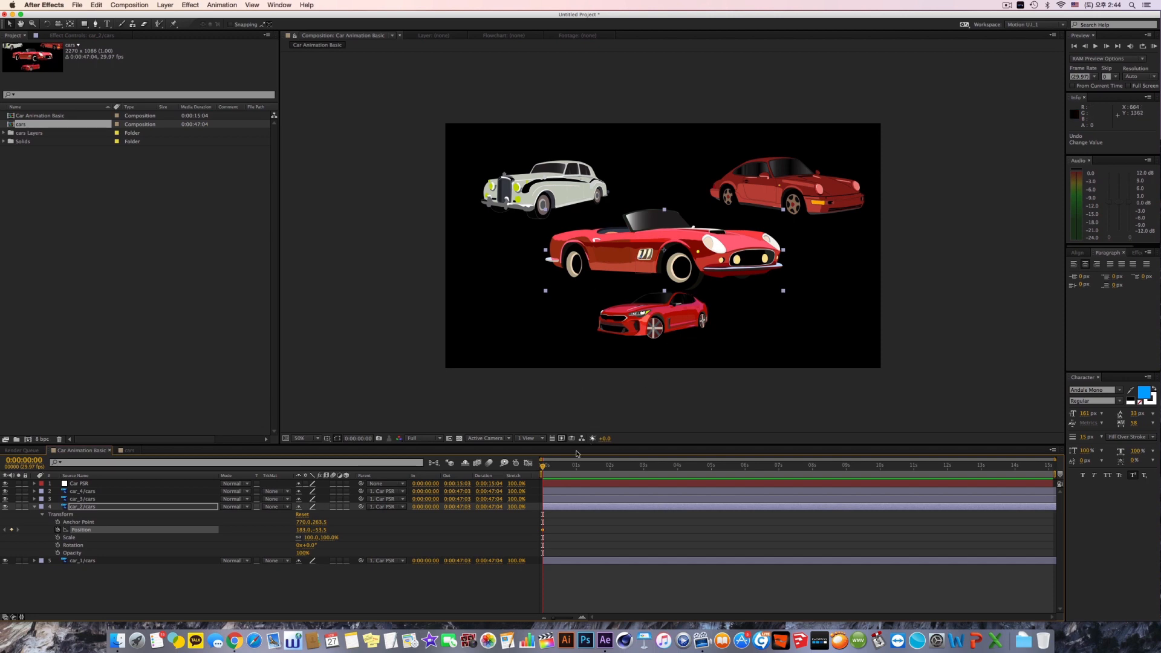
drag(574, 470, 556, 470)
drag(697, 264, 640, 235)
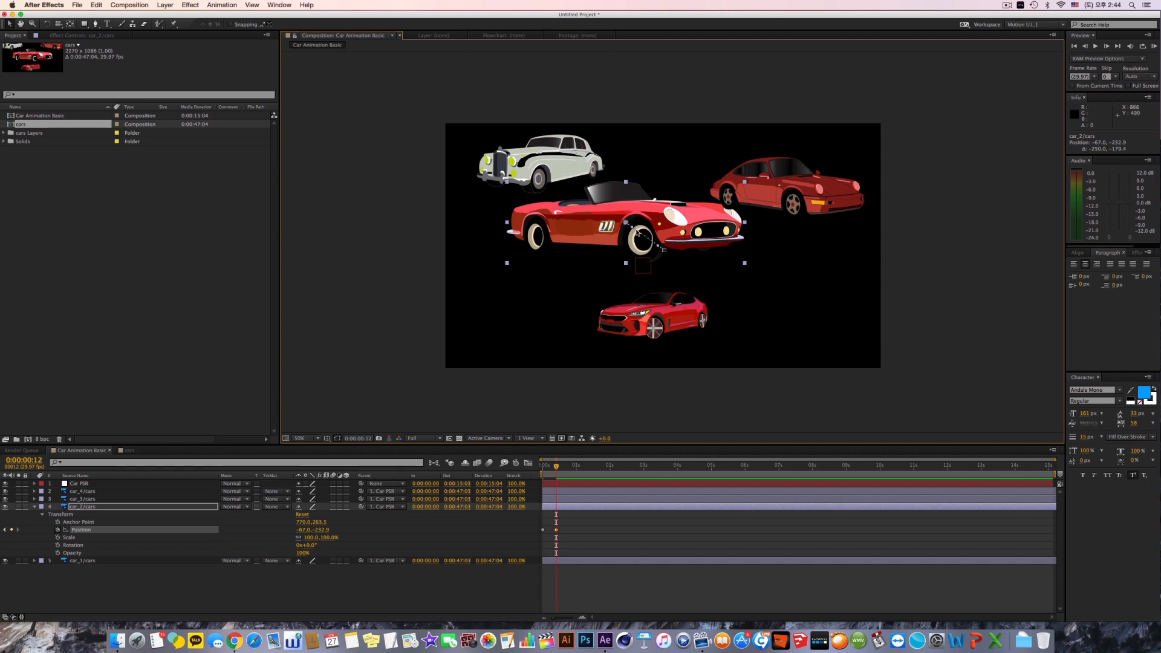
Step: Add four more Position keyframes to car_2/cars from 0:00:00:25 to 0:00:02:08, looping its path and ending beyond the frame's left edge
click(569, 469)
drag(577, 234, 626, 281)
click(586, 467)
click(600, 466)
drag(701, 288, 317, 251)
click(620, 467)
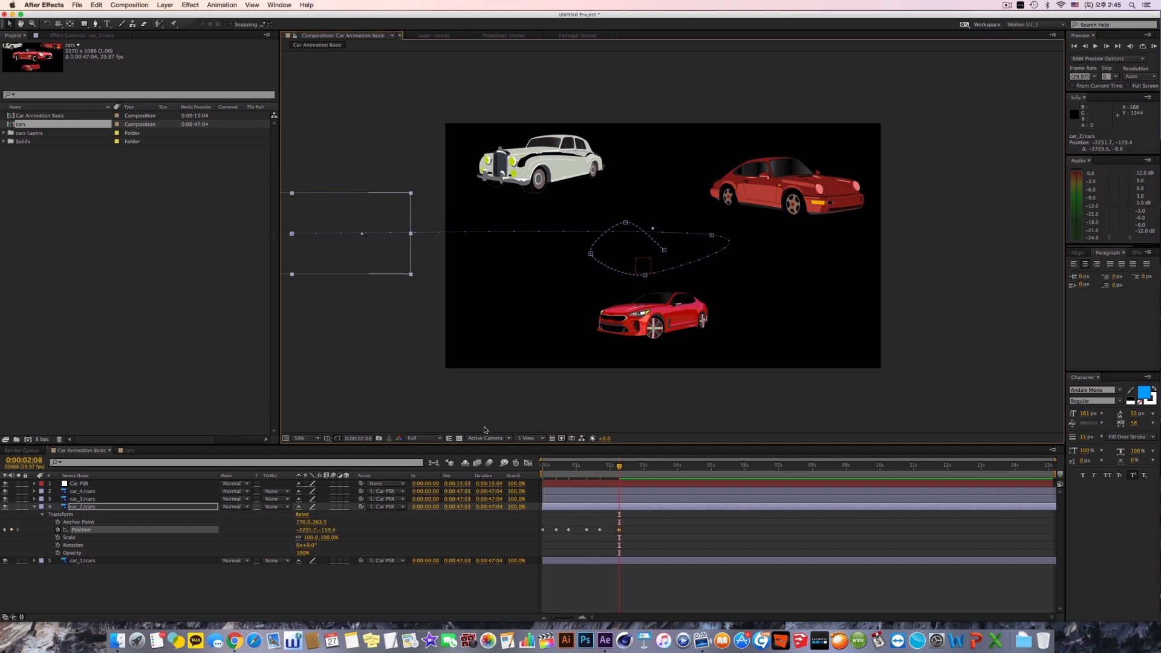
Step: Shift the fifth Position keyframe of car_2/cars slightly later in time and bring the playhead back to 0:00:00:13
click(601, 530)
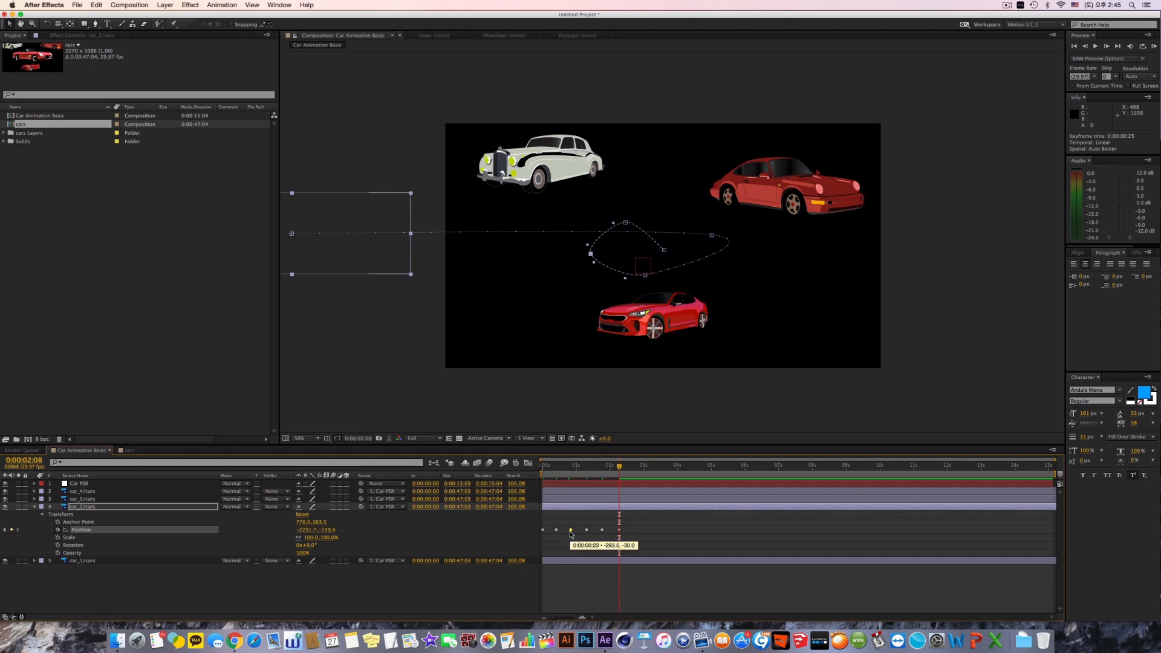
drag(602, 530, 604, 534)
drag(605, 470, 558, 474)
Step: Review the Transform properties of car_1/cars, collapse them, and reveal only its Anchor Point property
click(559, 562)
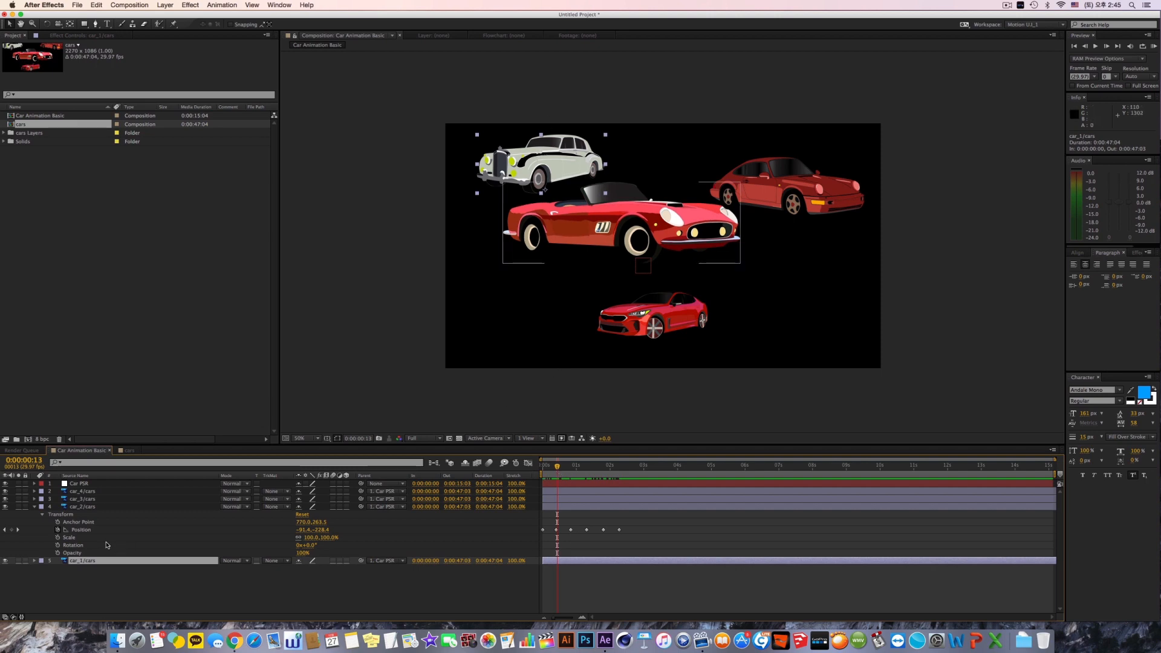
click(34, 562)
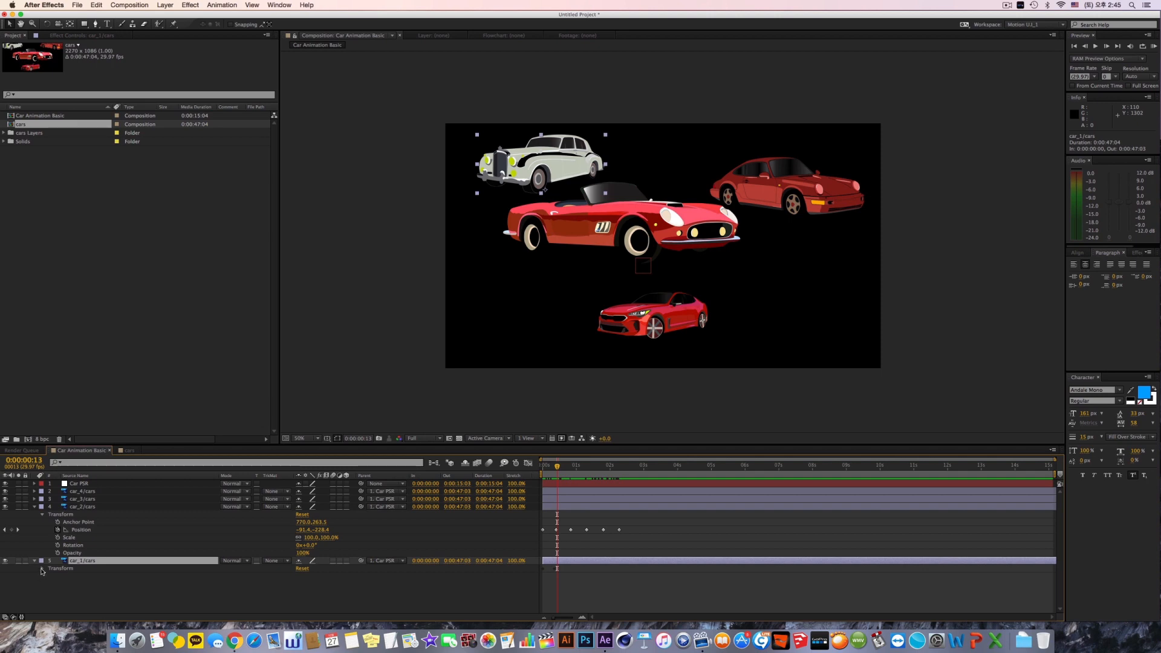
click(42, 568)
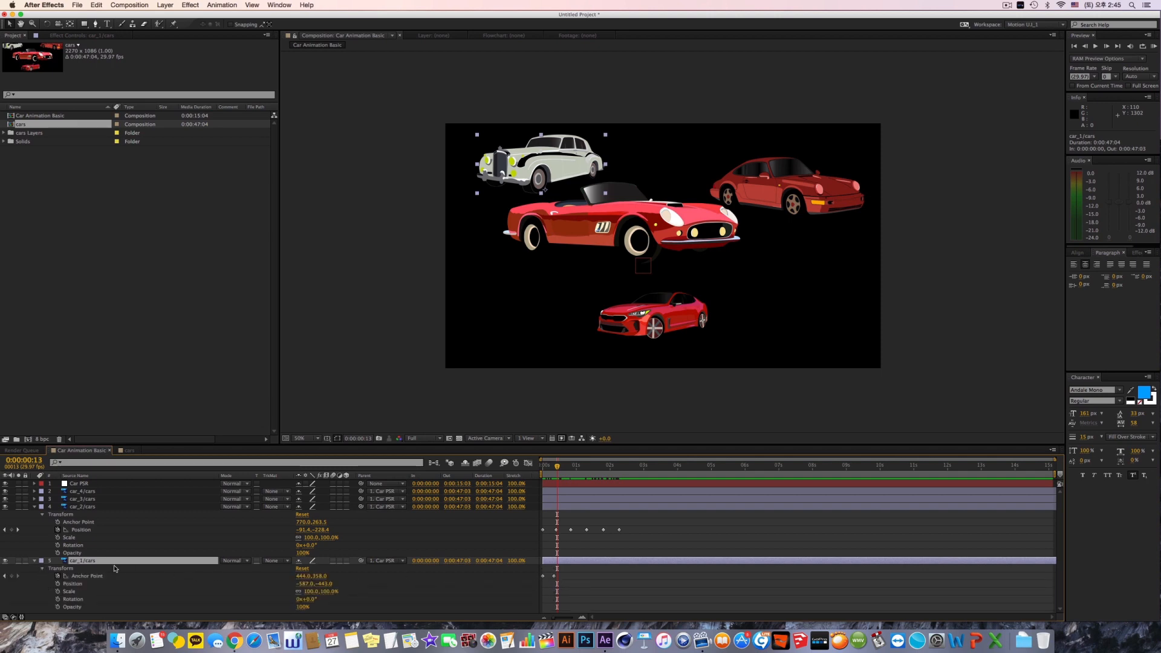
click(34, 561)
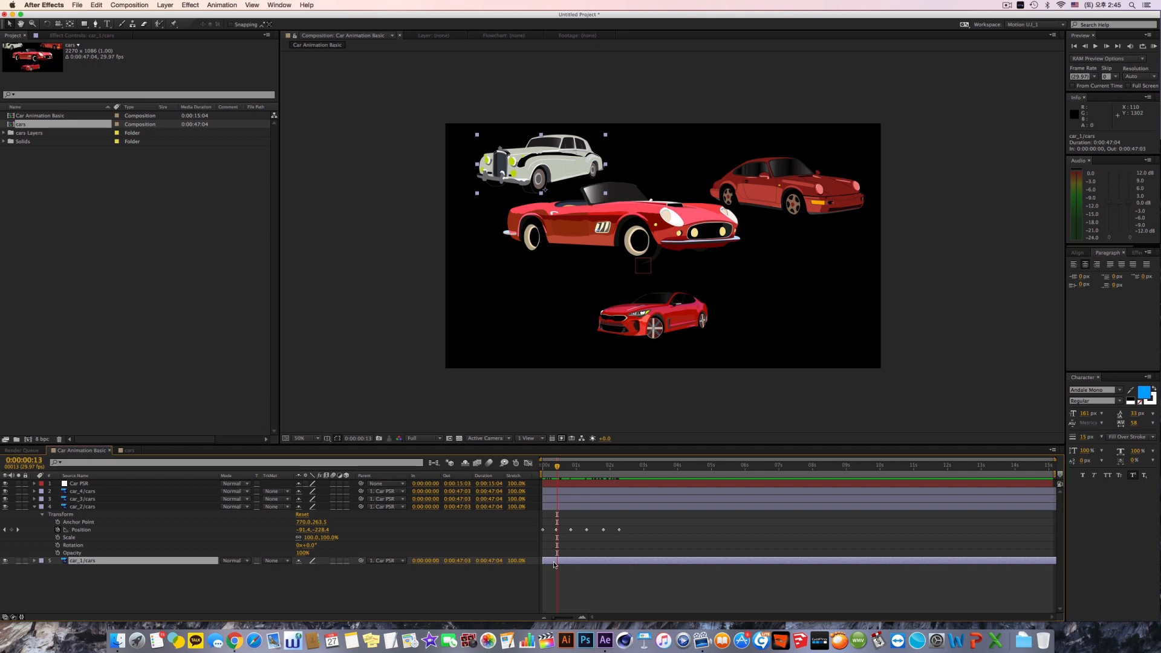
key(a)
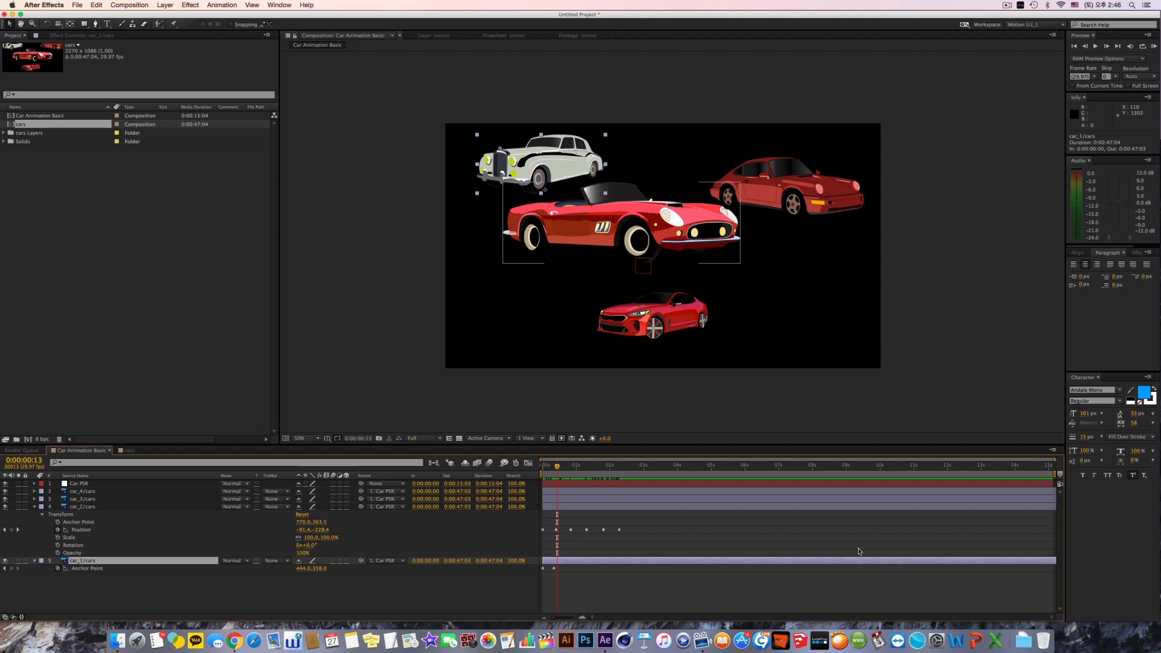
Step: Scrub through the car animation, return to 0:00:00:00, and play a RAM preview of the whole composition
drag(563, 510, 611, 506)
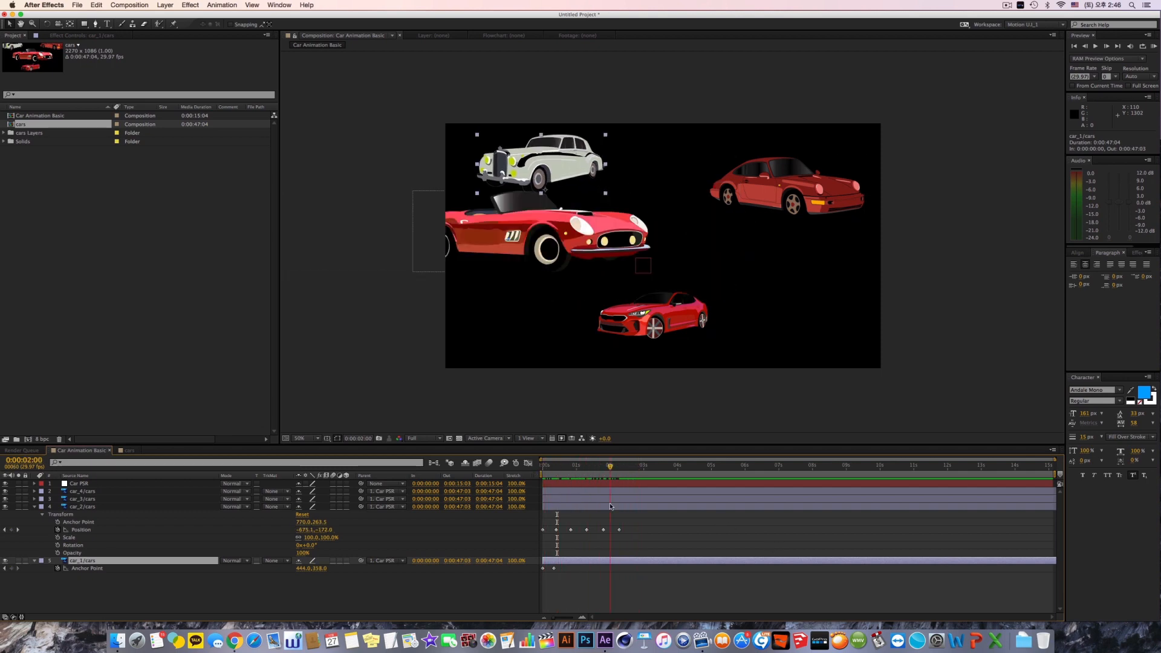
drag(611, 507, 527, 509)
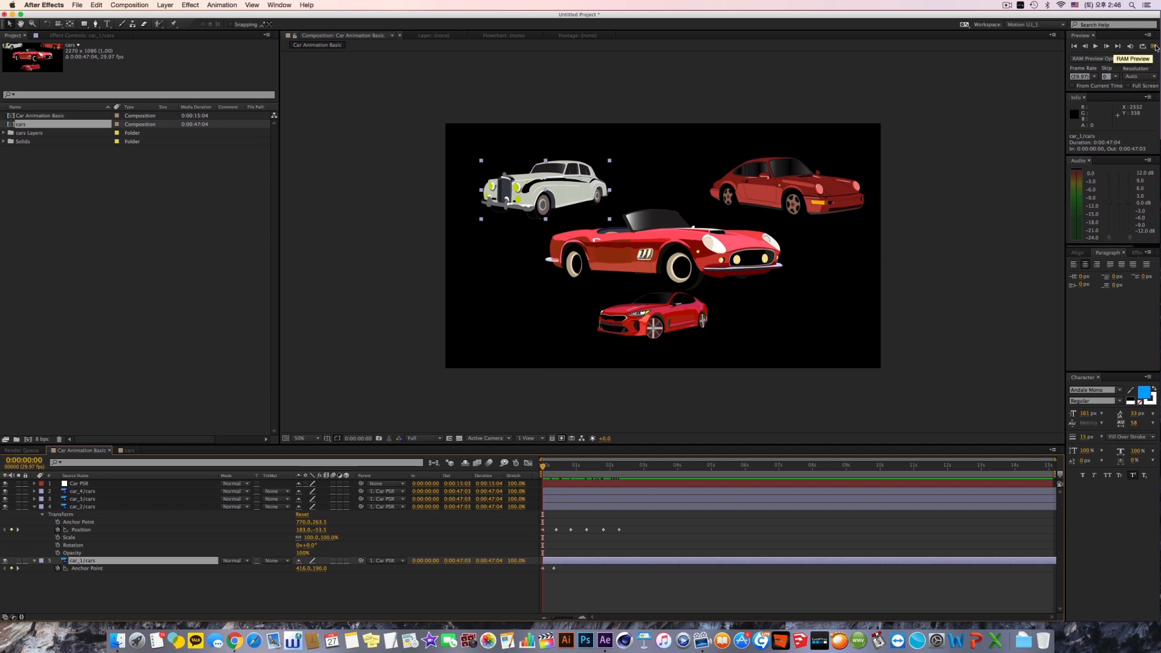
click(288, 5)
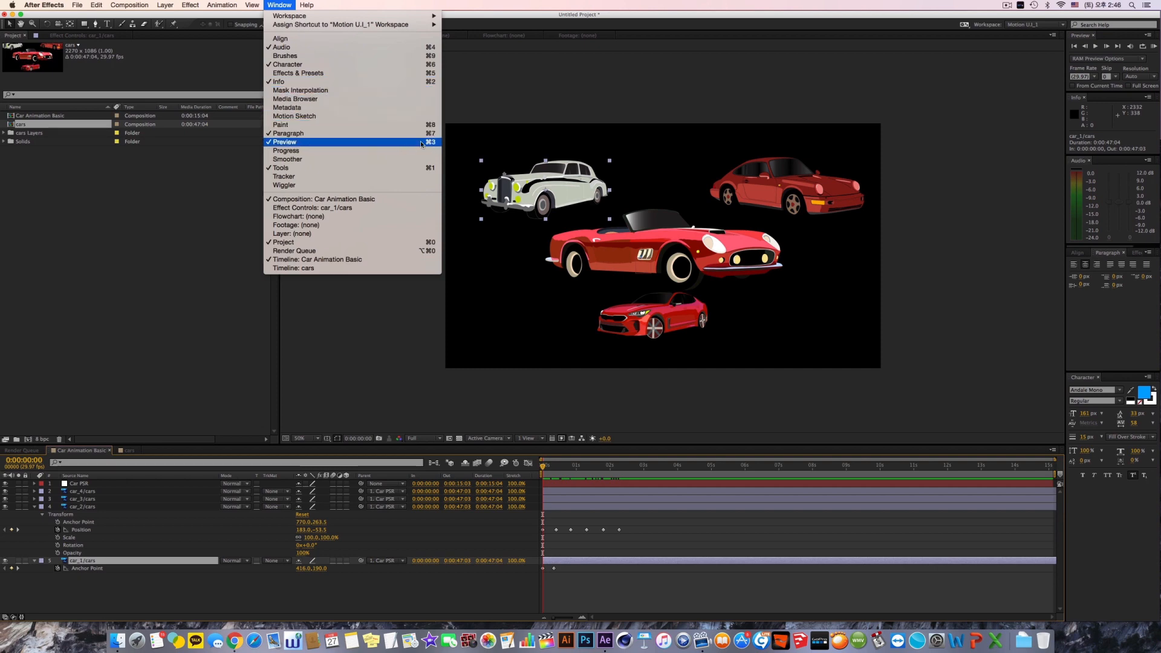
click(1153, 47)
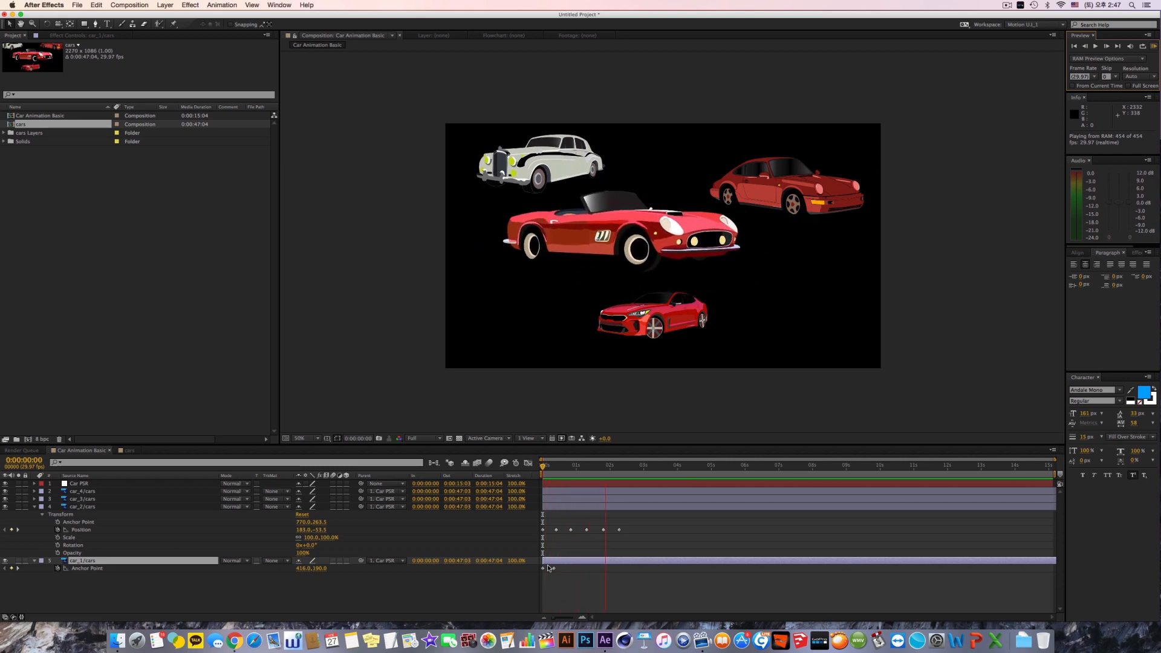
key(space)
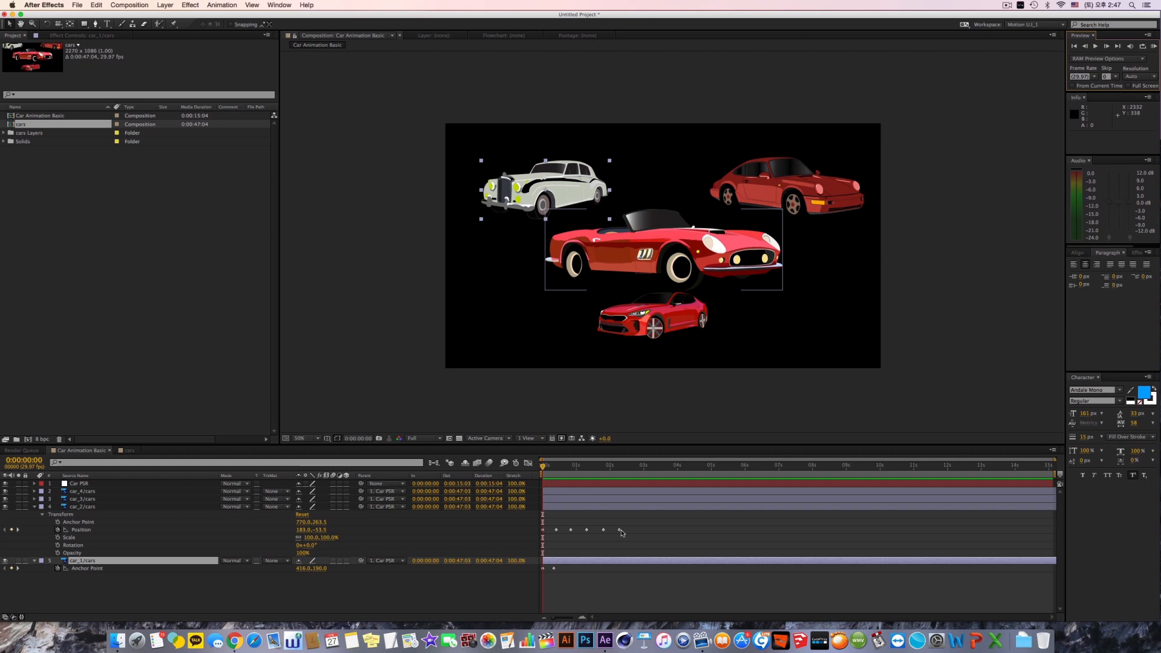
Step: Step through the Position keyframes of car_2/cars to the last one at 0:00:02:08 and end the work area there
click(19, 530)
click(18, 530)
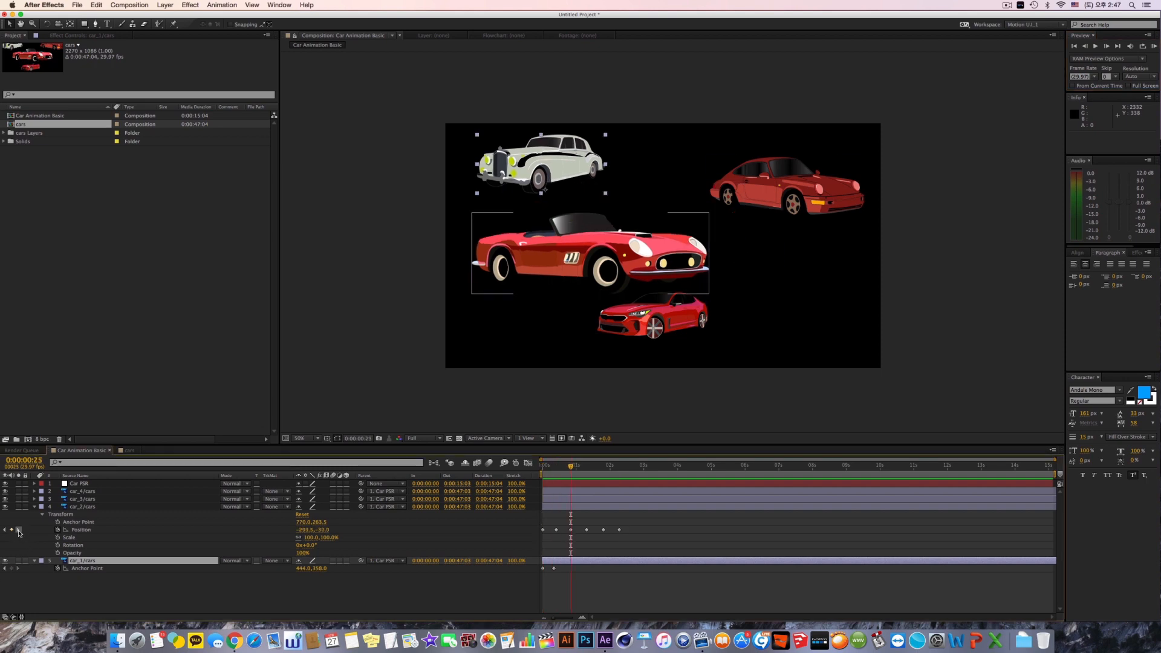
click(18, 531)
click(19, 531)
click(18, 530)
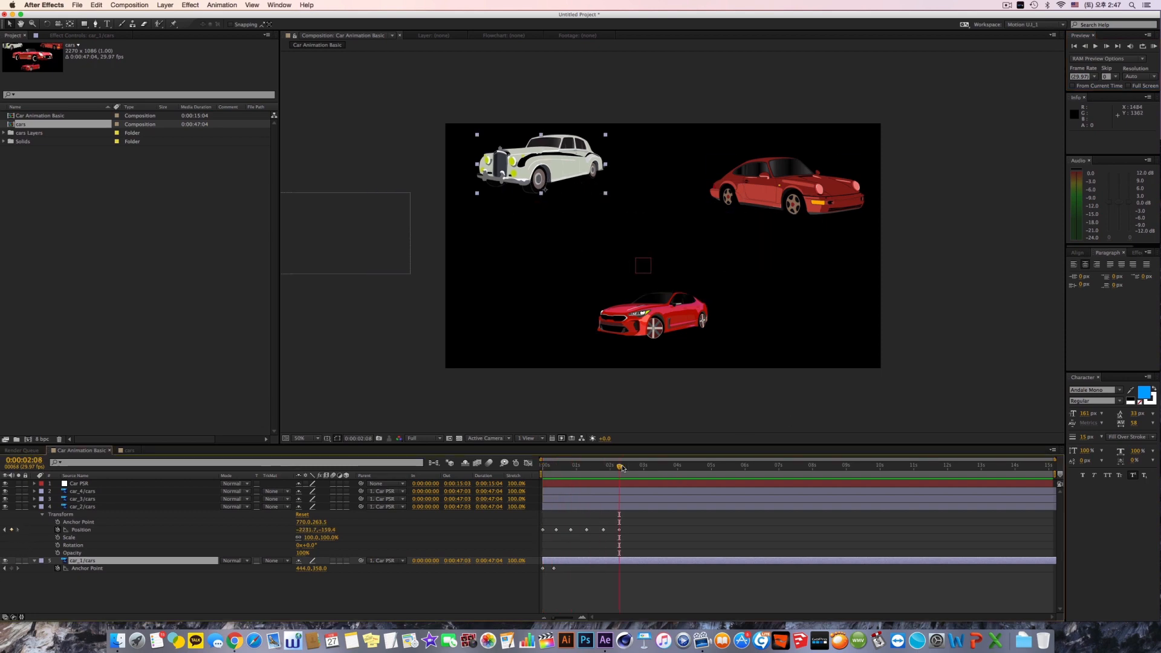
key(n)
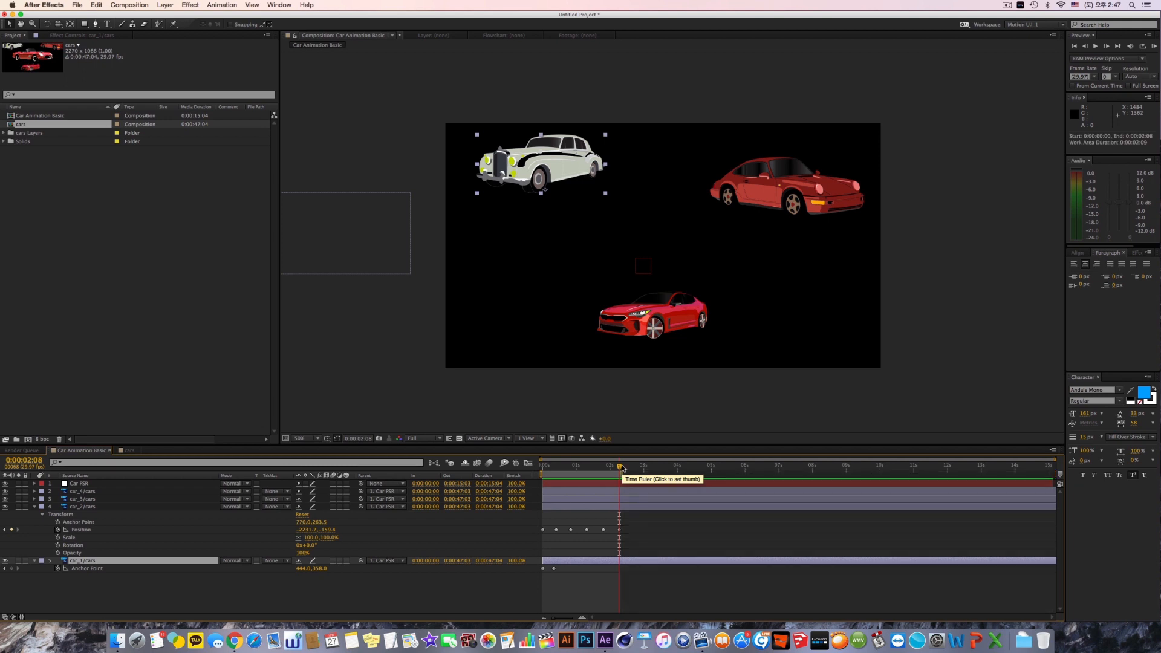
Step: Try starting the work area at 0:00:01:02 and reset its start to 0:00:00:00
drag(576, 468, 579, 470)
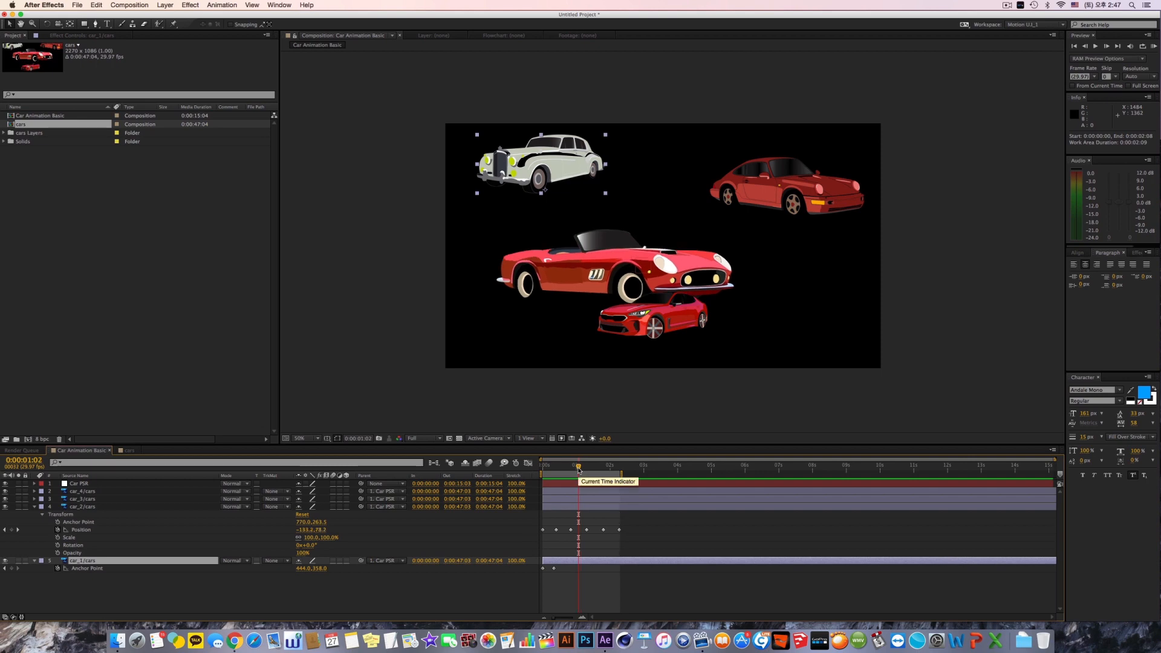
key(b)
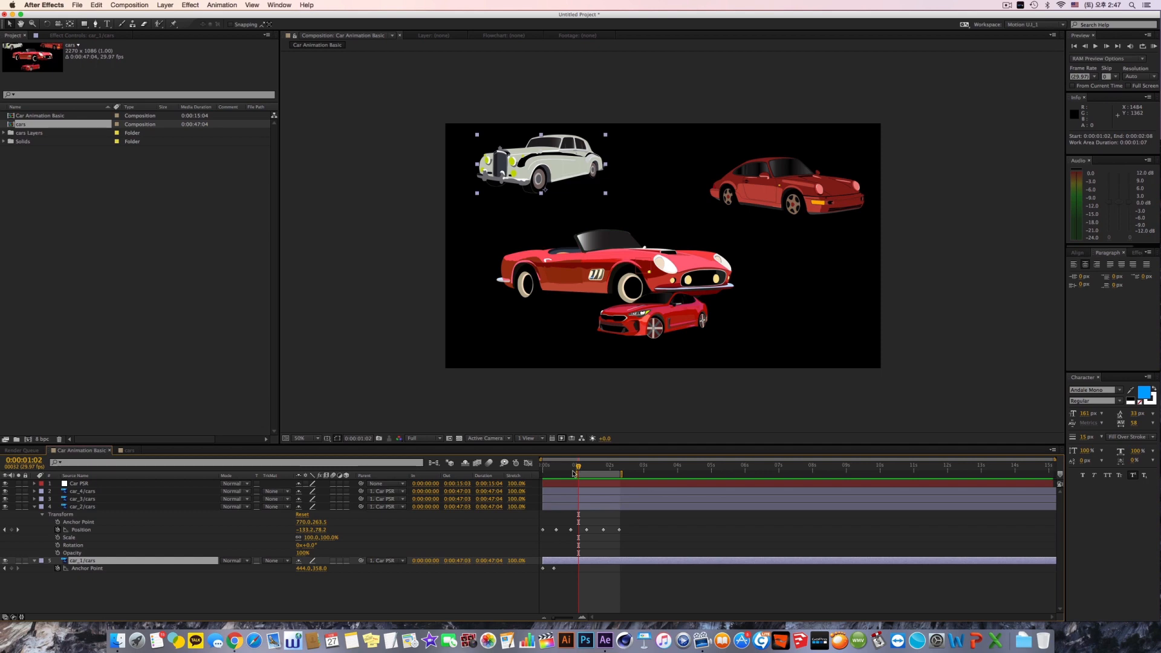
key(Home)
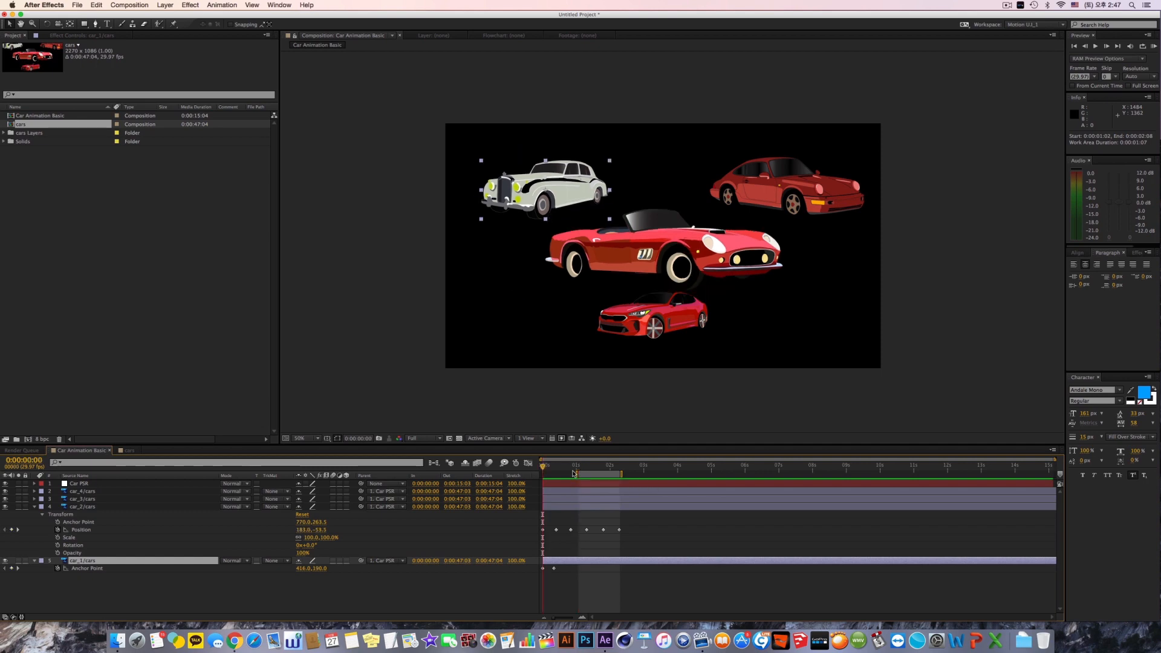
key(b)
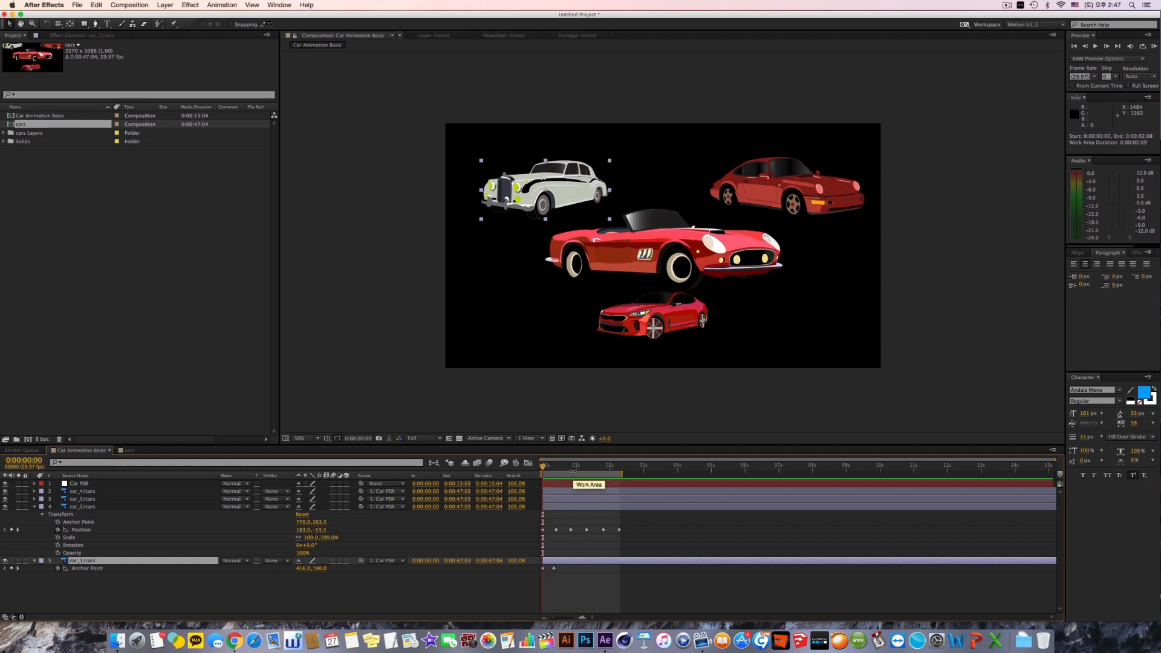
Step: Play the RAM preview of the work area twice, stopping it each time
click(1154, 46)
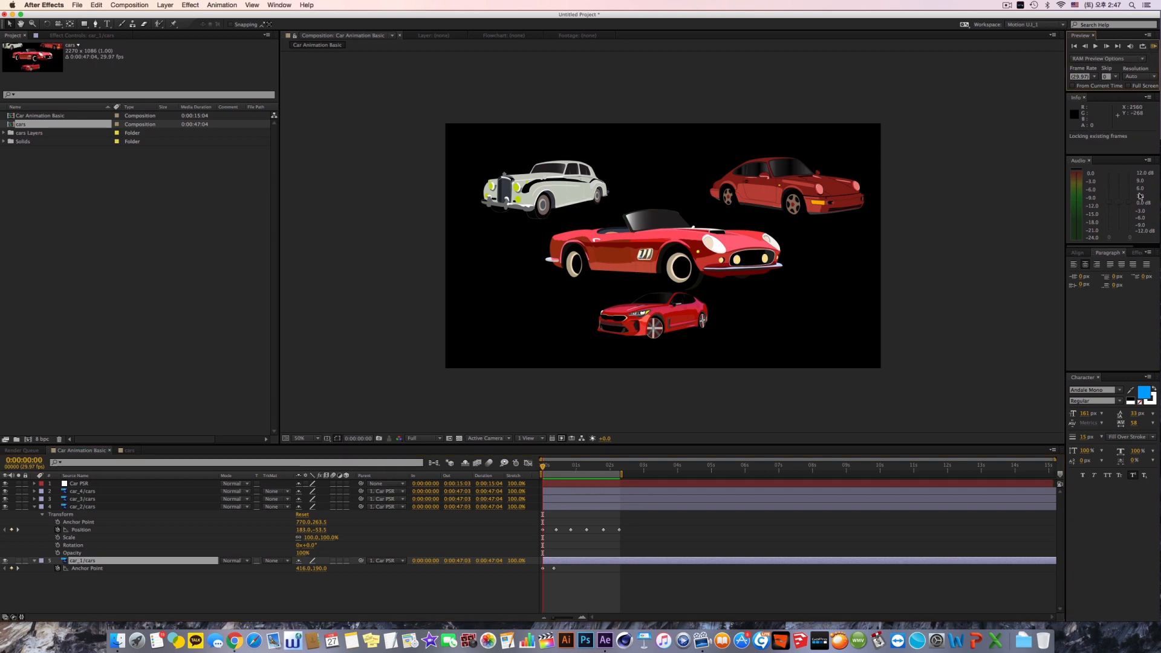
key(space)
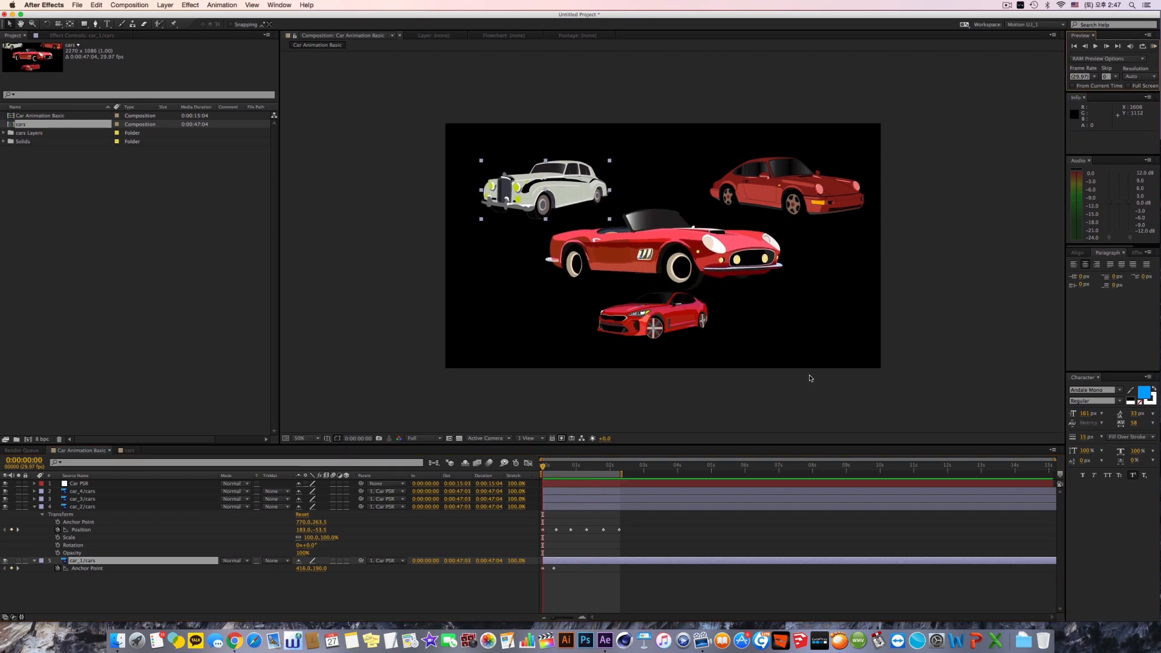
key(KP_0)
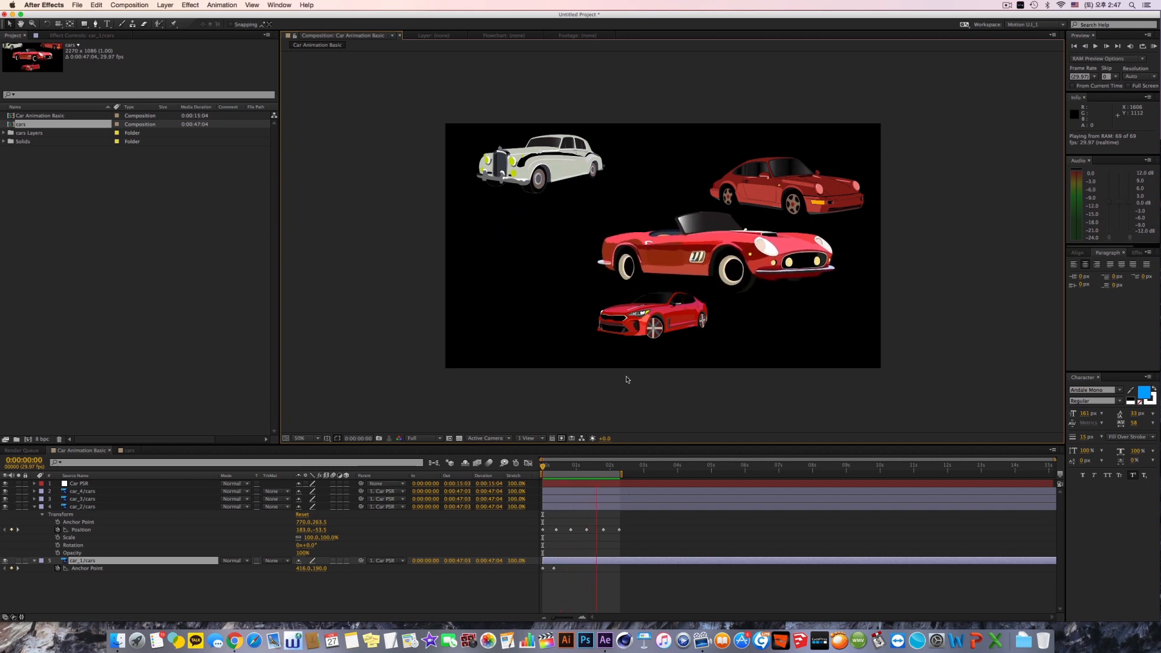
key(space)
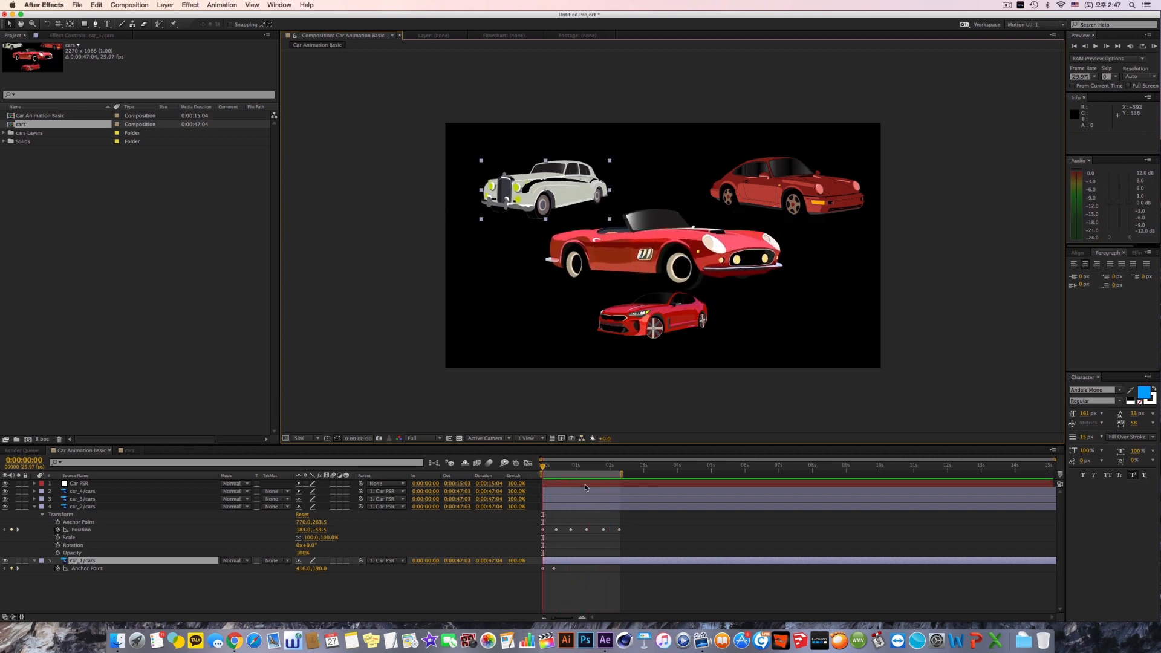
Step: Select car_3/cars and expand its Transform properties
click(584, 507)
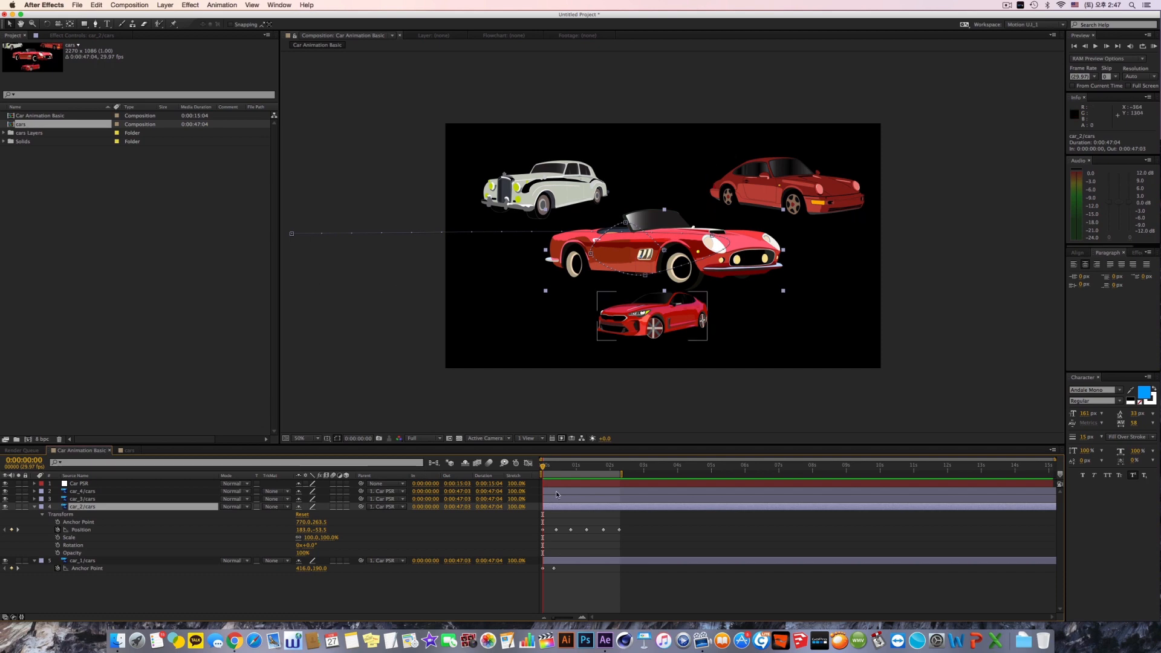
click(91, 499)
click(34, 499)
click(42, 507)
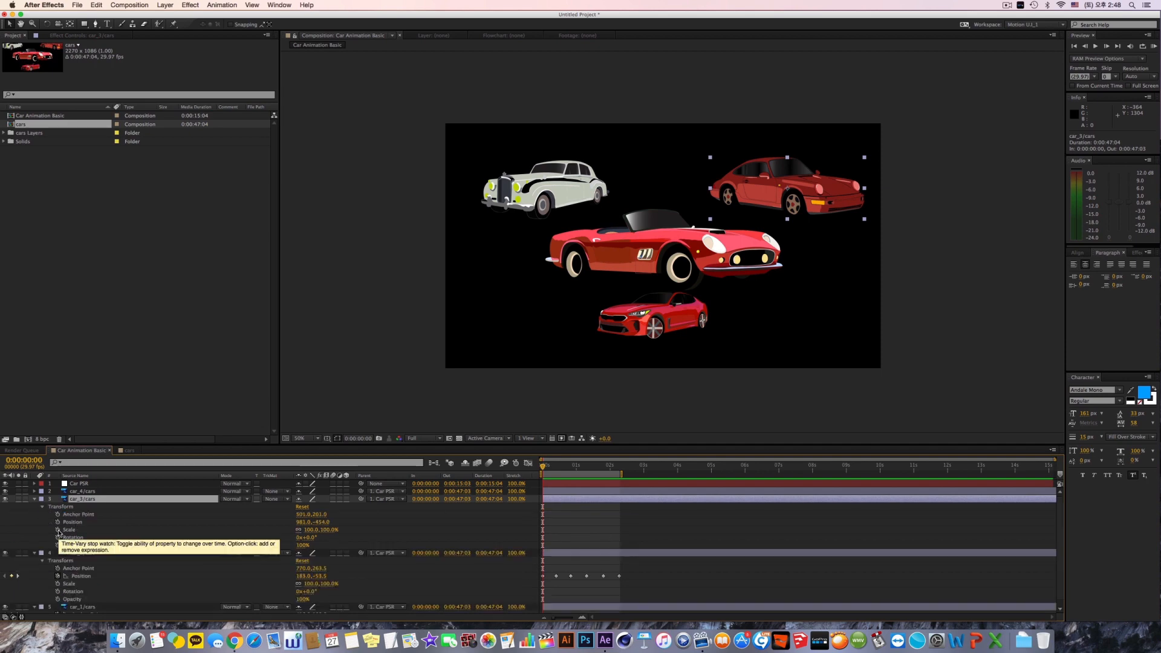
Step: Keyframe the Scale of car_3/cars at 100% at 0:00:00:00 and 181% at 0:00:01:01
click(58, 531)
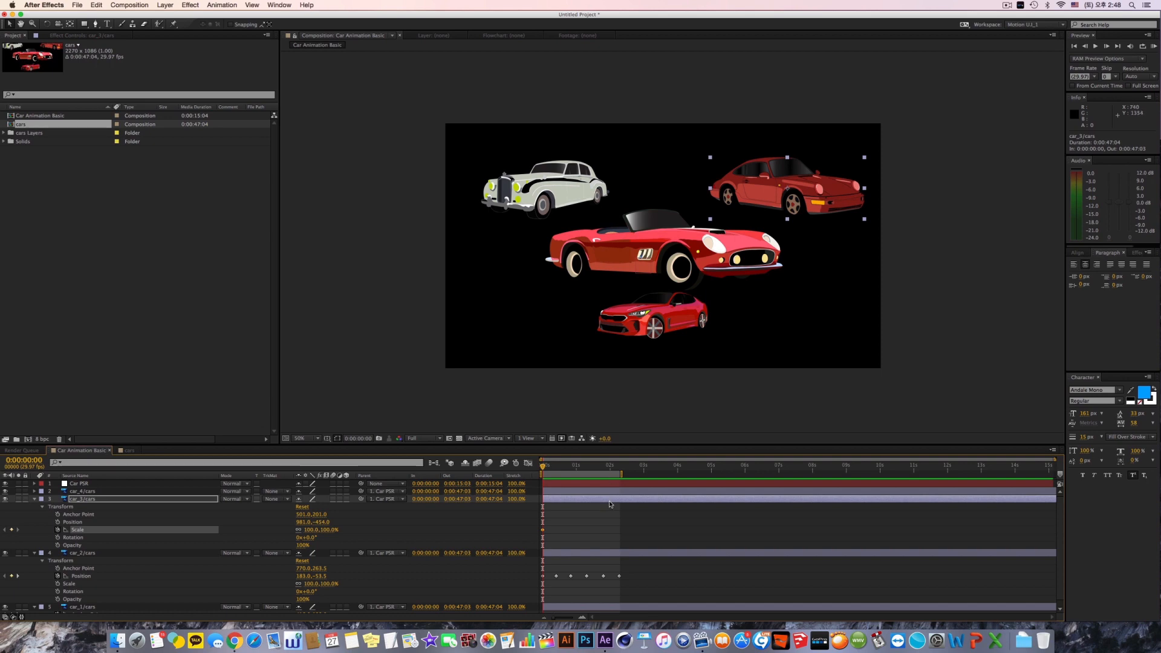
click(578, 469)
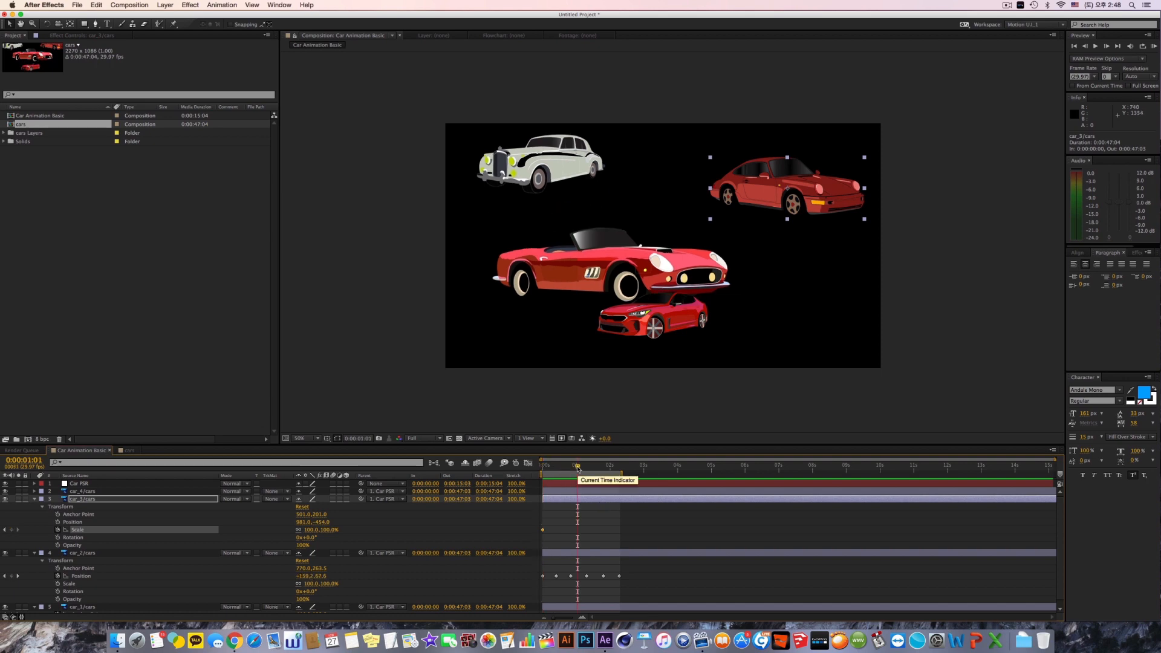
drag(312, 530, 361, 530)
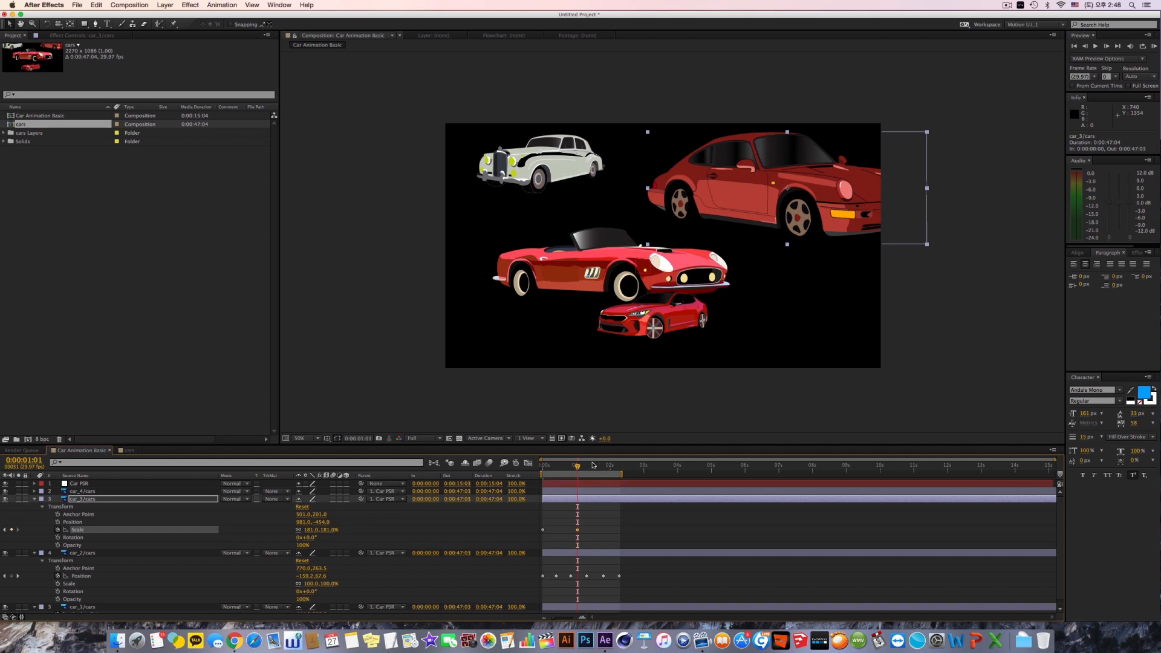
Step: Keyframe the Scale of car_3/cars at 0% at 0:00:02:08 and play the RAM preview of the work area, stopping it after viewing
drag(596, 467, 619, 470)
drag(309, 531, 270, 538)
click(310, 529)
text(0)
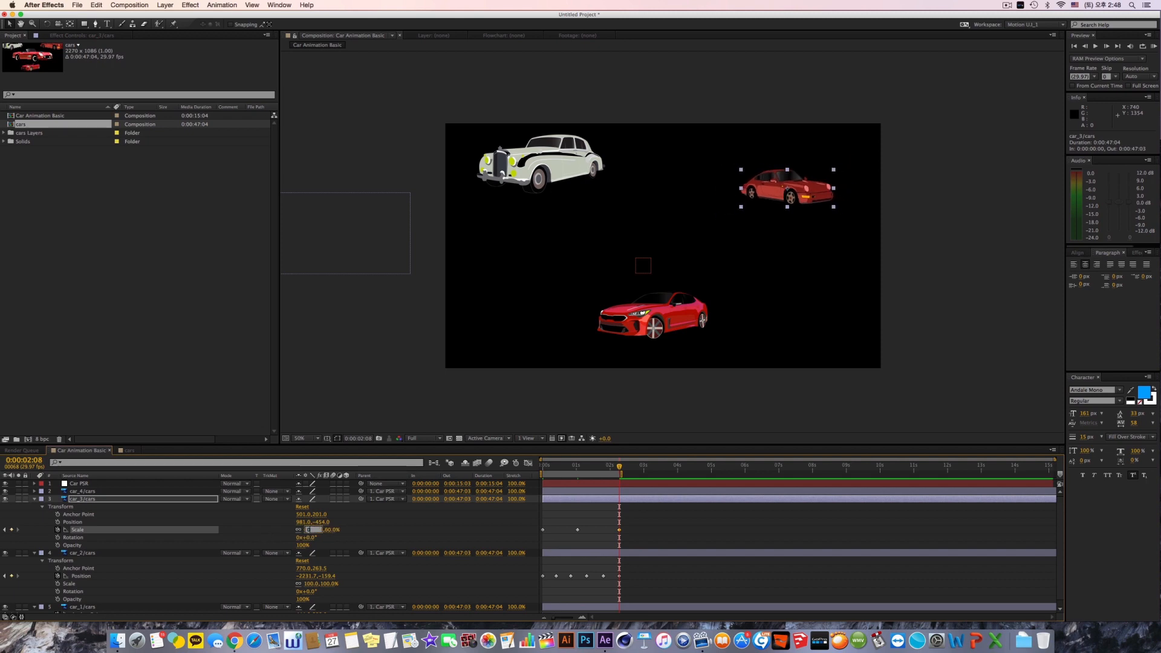
key(Return)
key(KP_0)
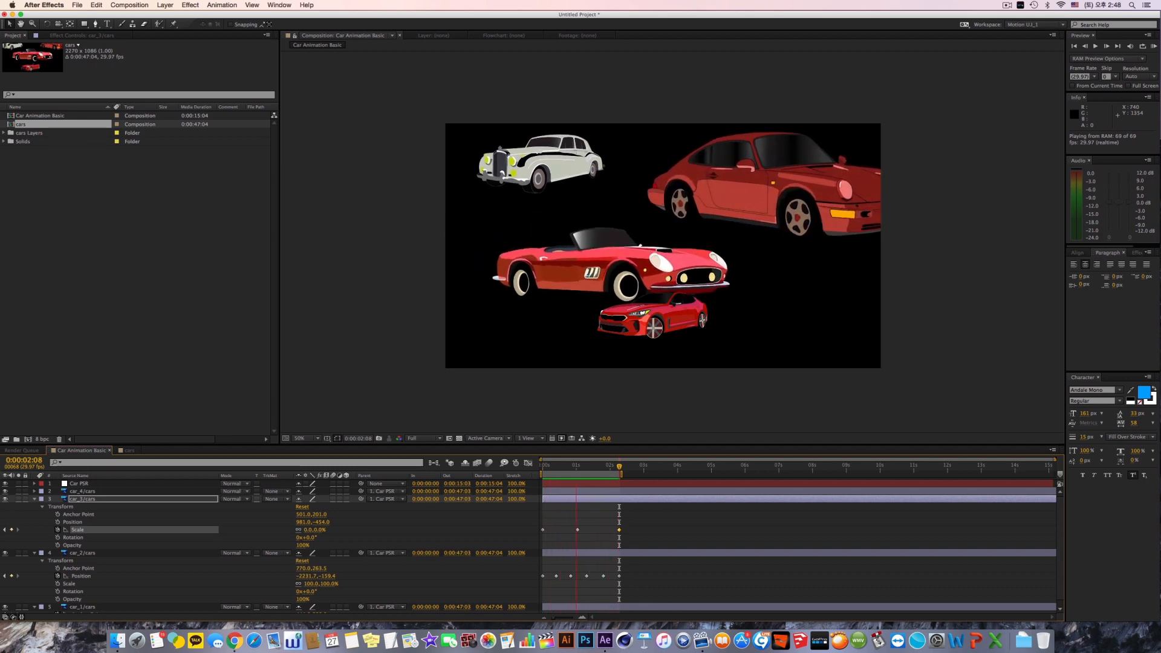
key(space)
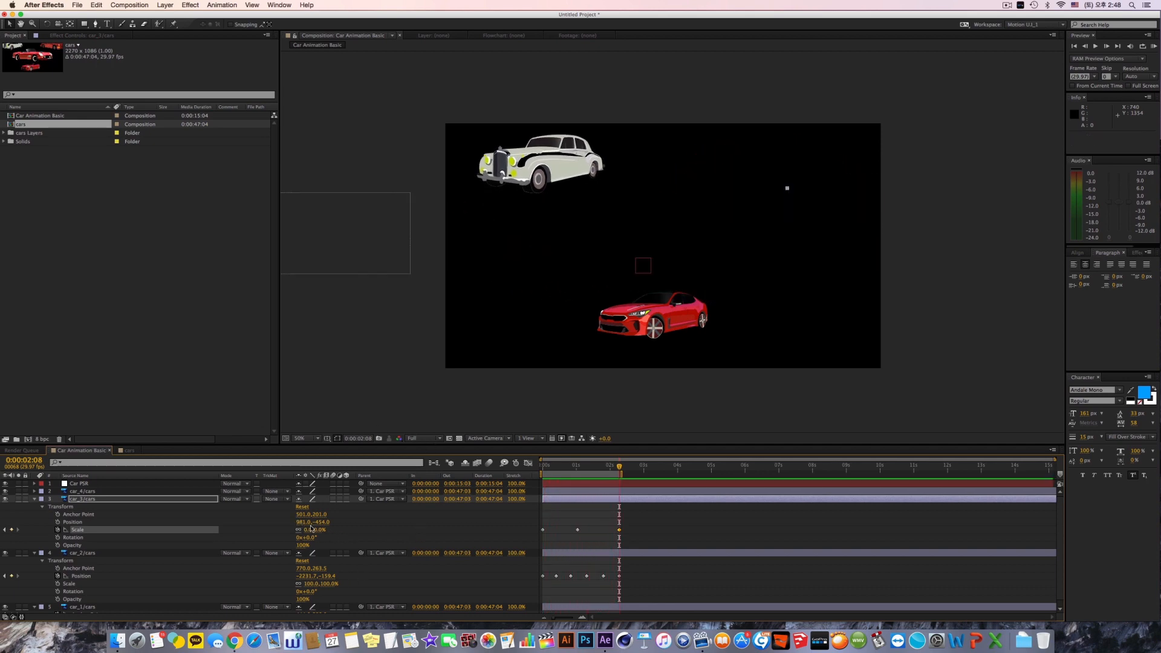
Step: Expand the Transform properties of car_4/cars and reduce car_3/cars and car_2/cars to only their keyframed properties
click(35, 497)
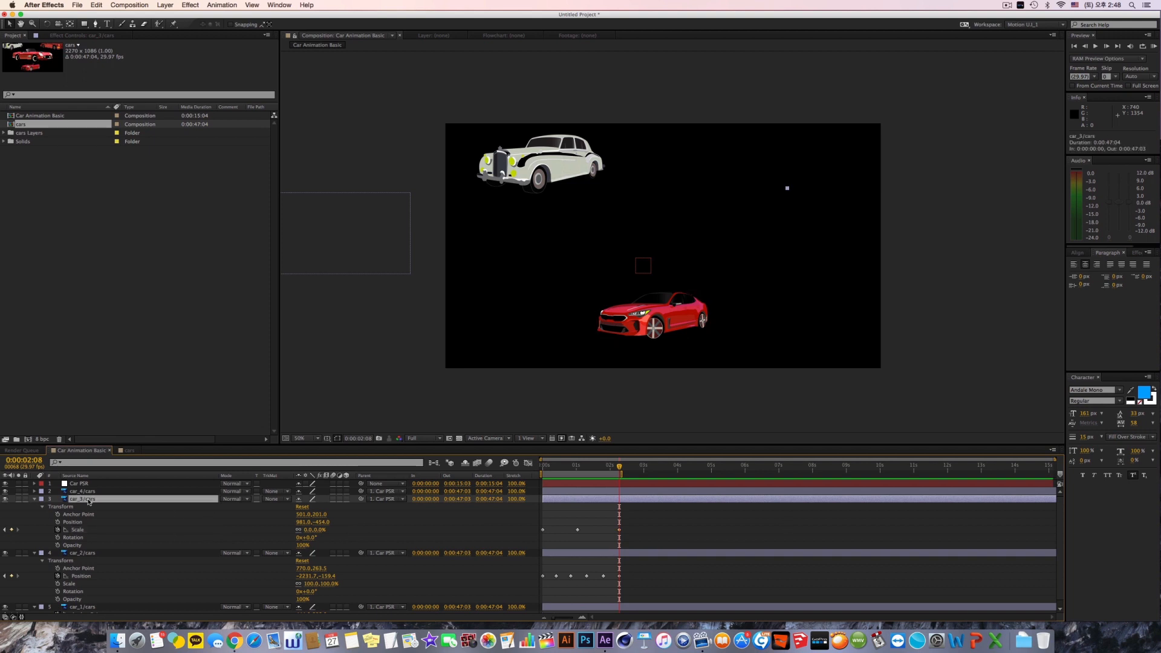
click(34, 492)
click(42, 499)
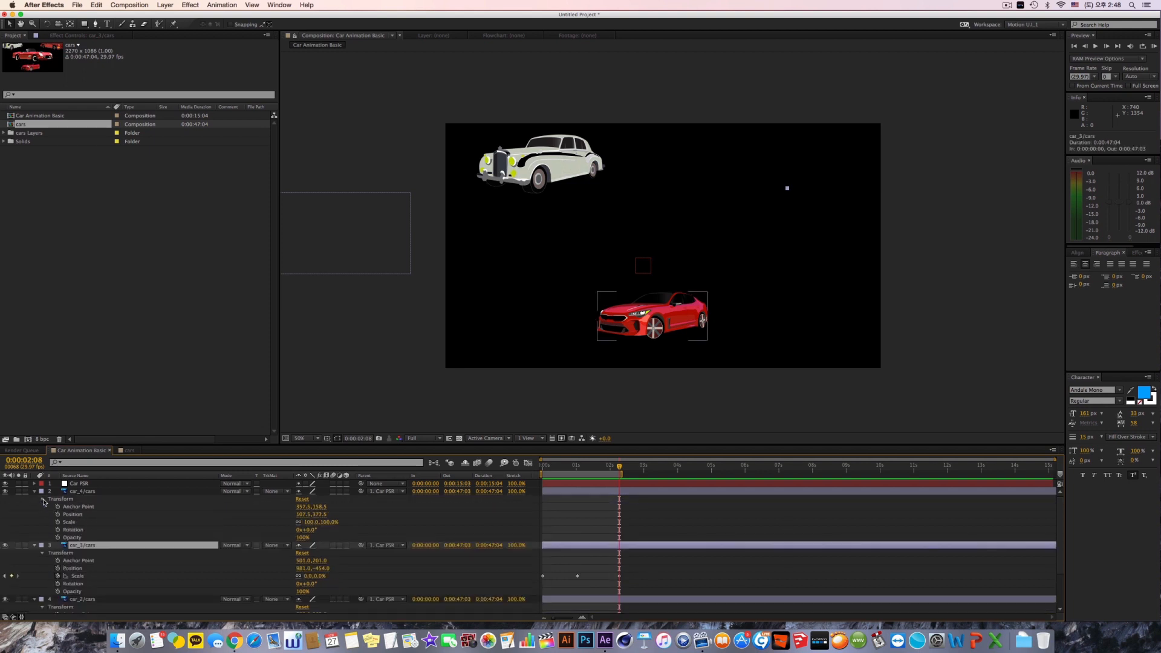
key(u)
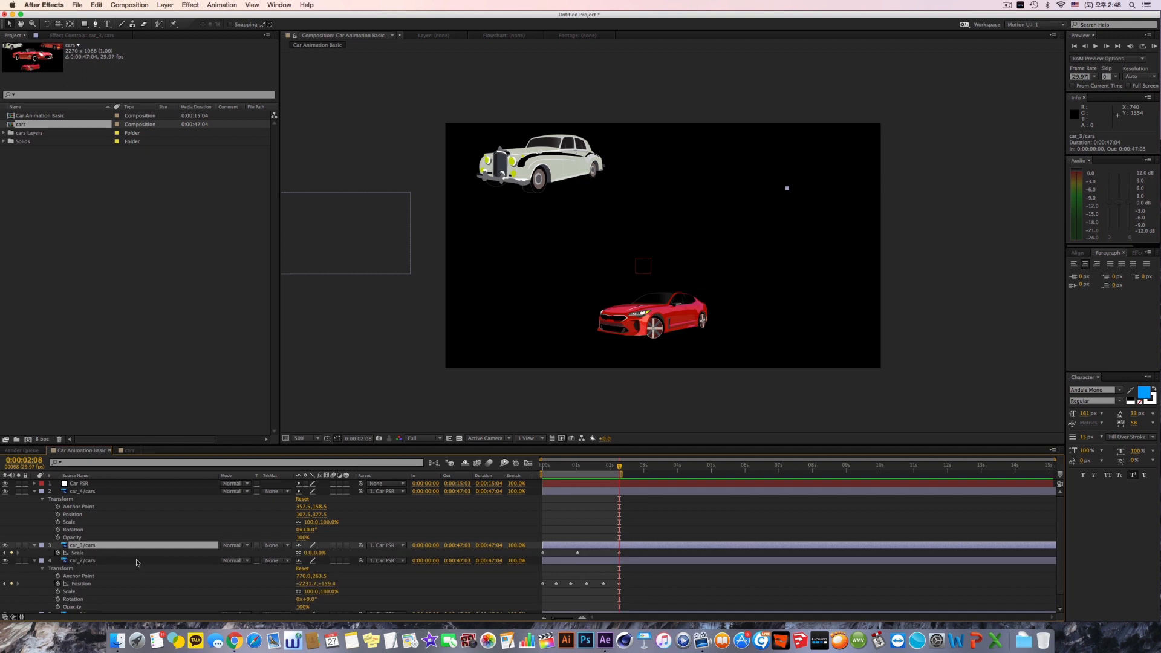
click(114, 561)
key(u)
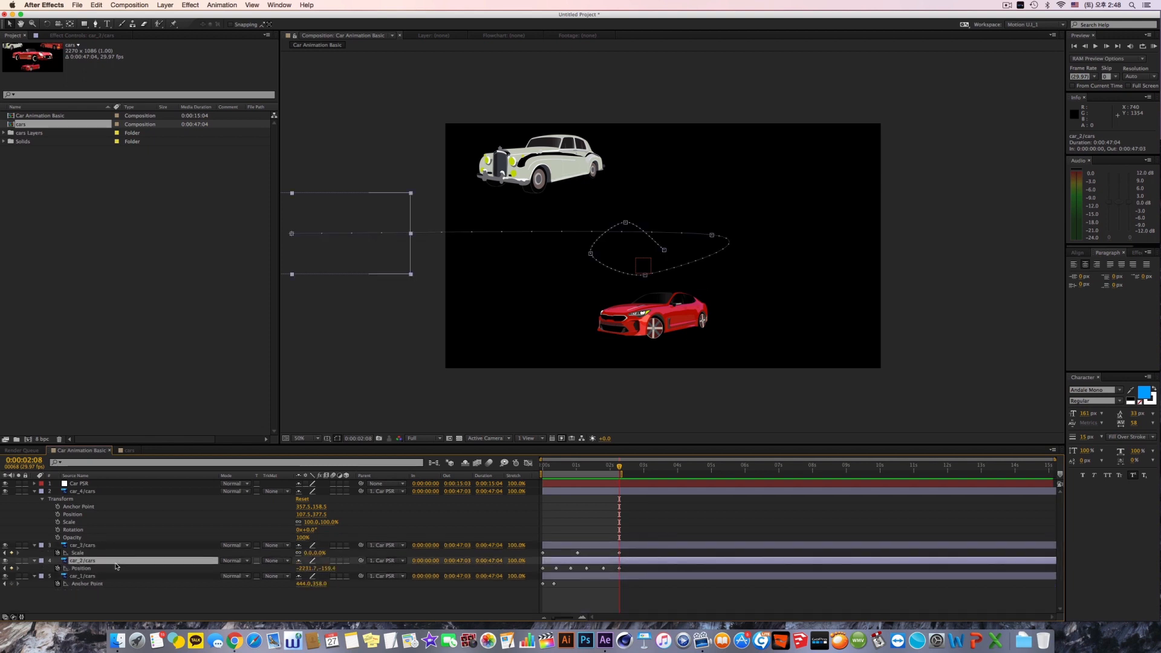
key(u)
key(u)
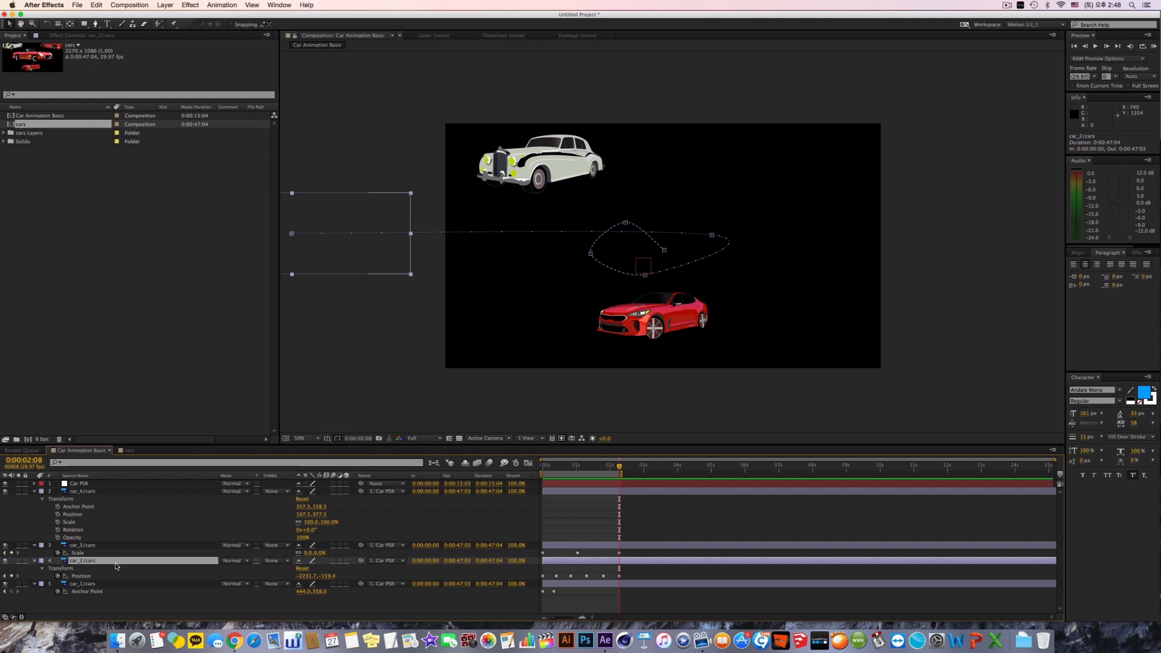
key(u)
key(u)
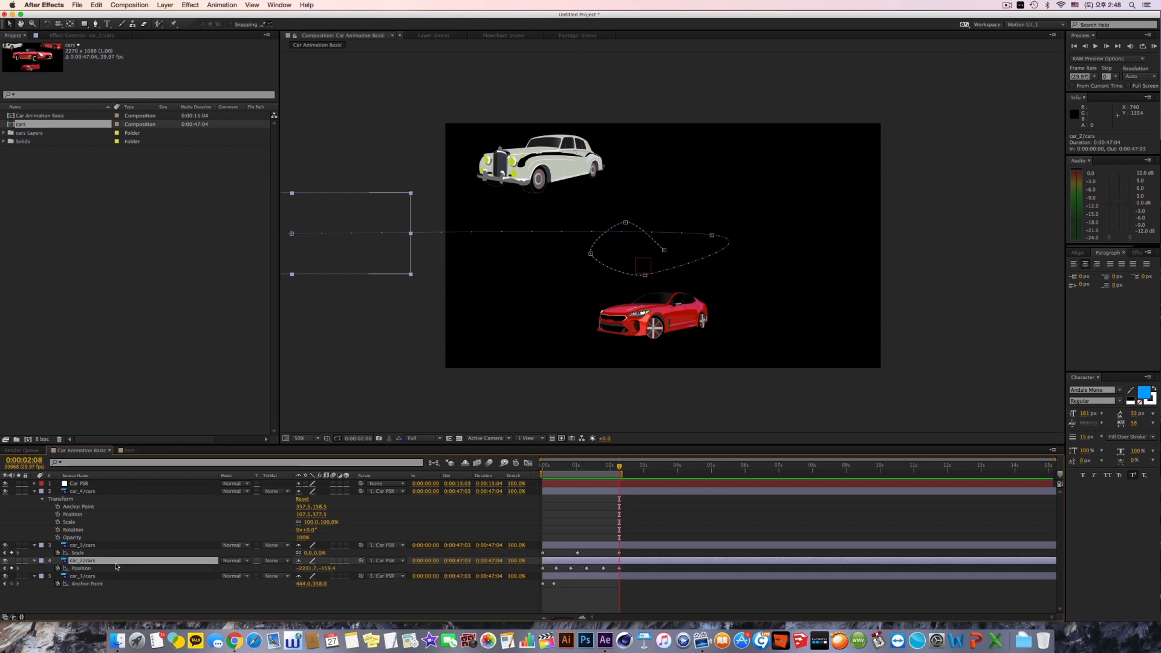
click(102, 491)
click(58, 530)
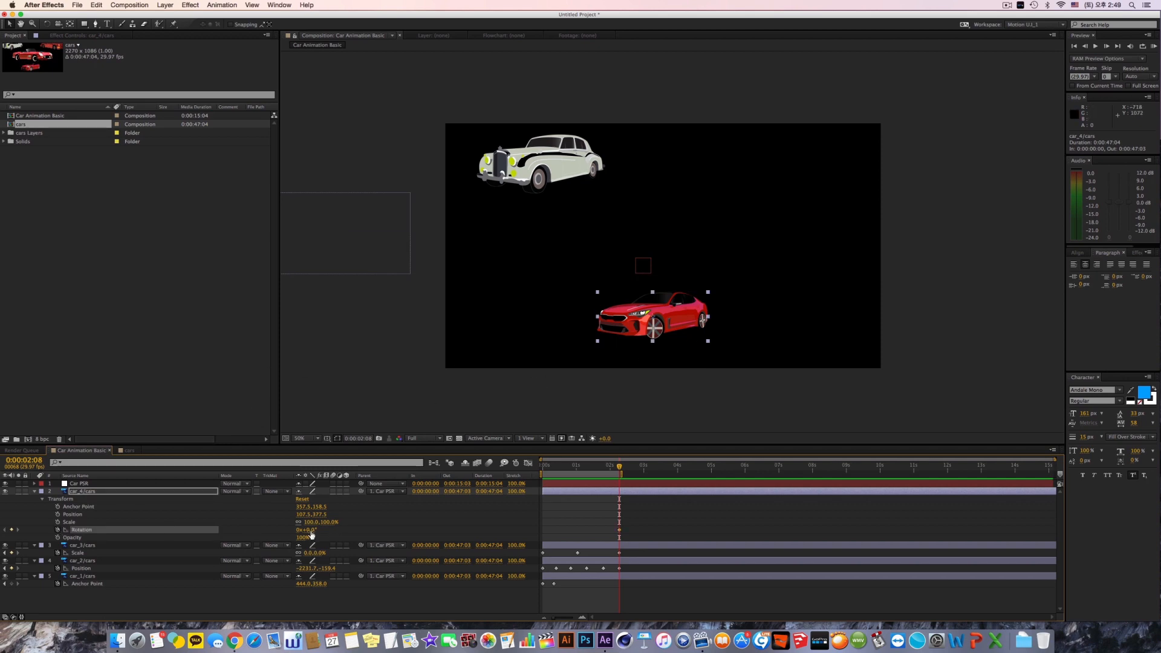
click(618, 525)
drag(645, 550, 646, 550)
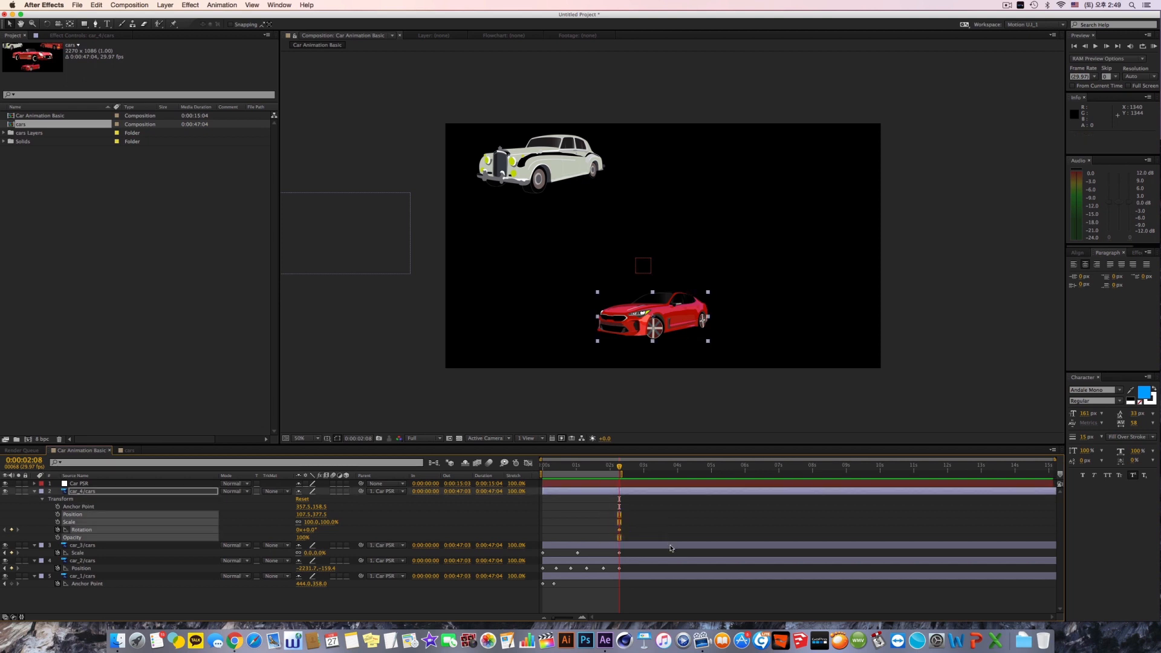
key(Delete)
Step: Keyframe the Rotation of car_4/cars at 0x+0.0° at 0:00:00:00 and -1x-66.0° at 0:00:01:00
key(Home)
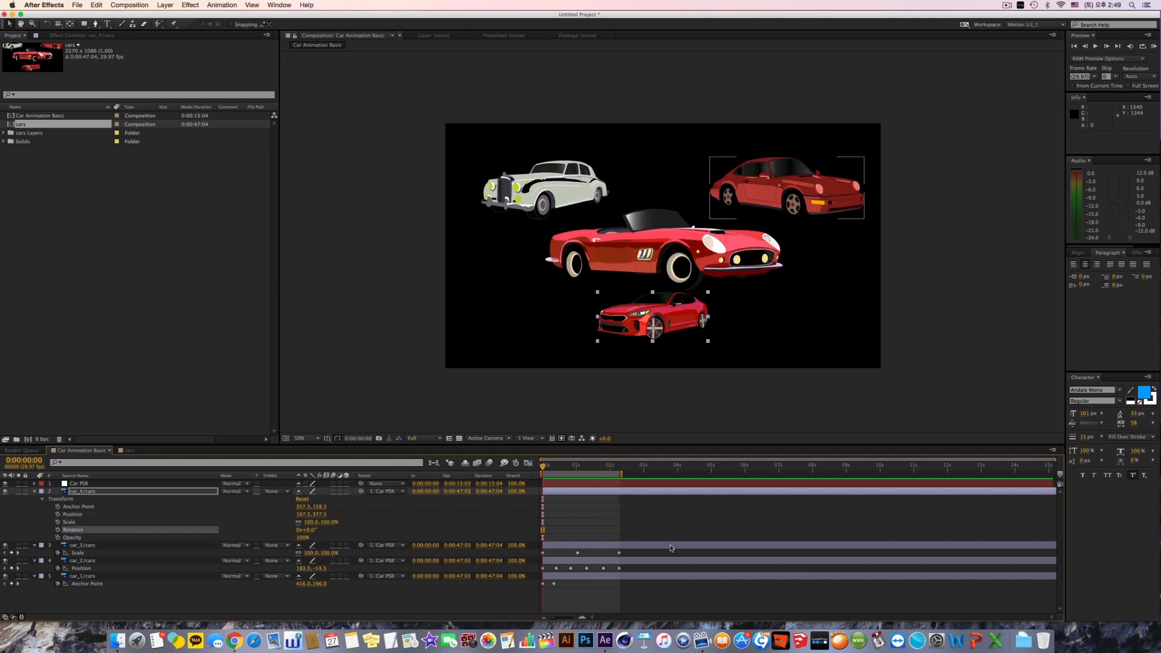
click(58, 529)
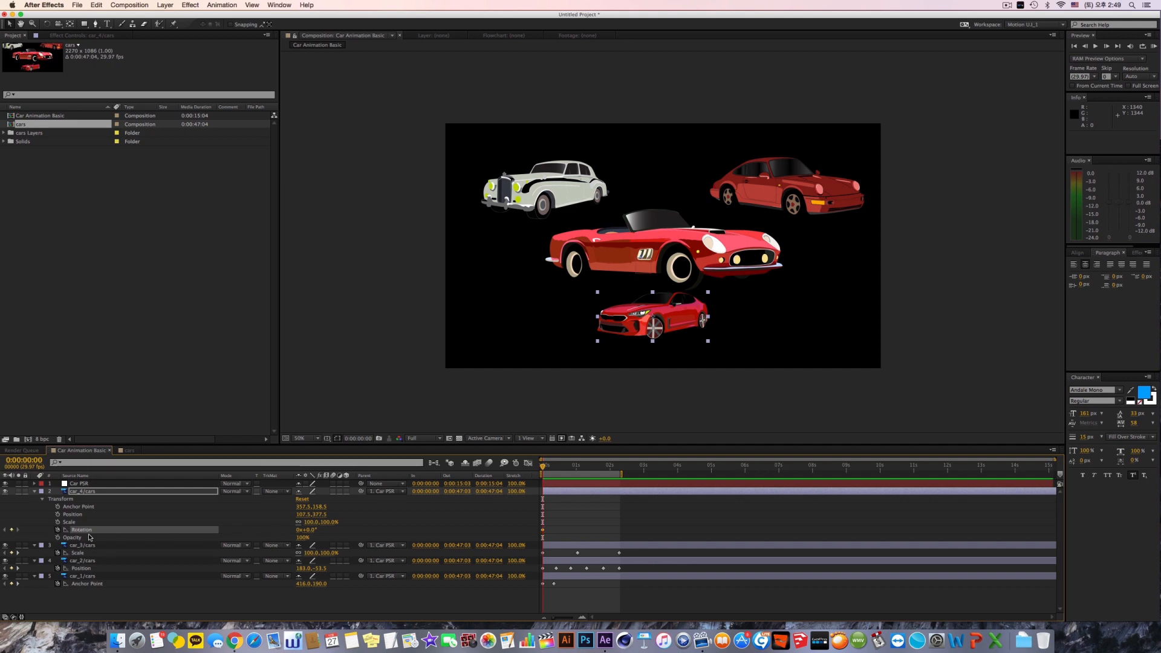
drag(543, 467, 576, 467)
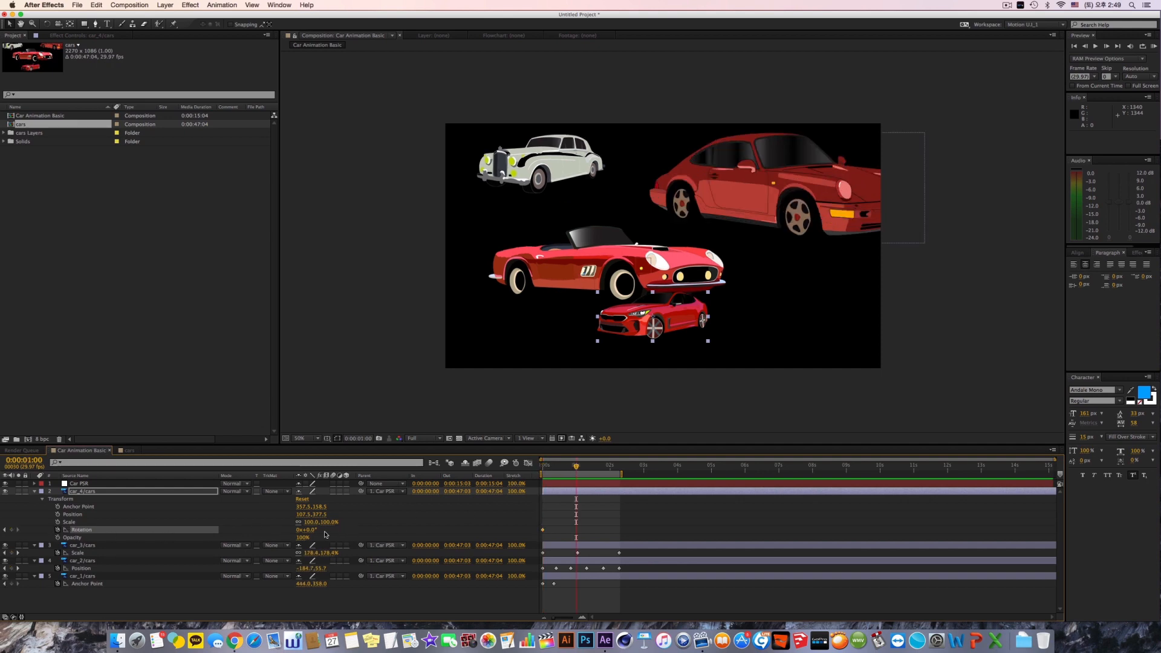
drag(310, 533, 112, 544)
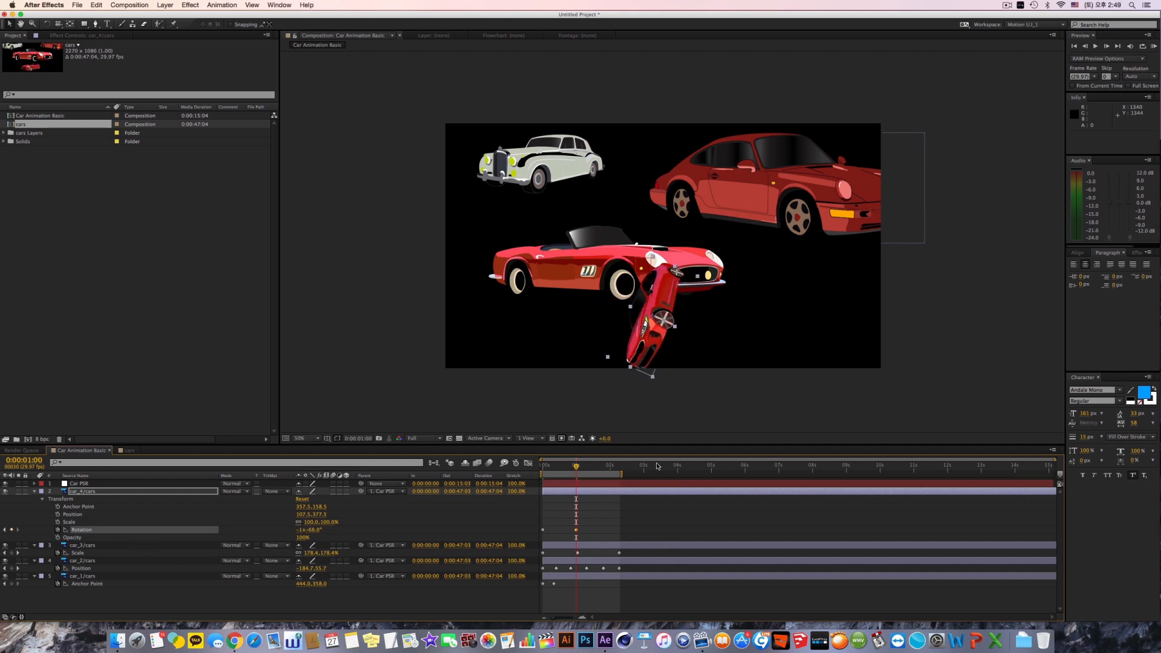
Step: Keyframe the Rotation of car_4/cars at 0x+0.0° at 0:00:02:05 and play the RAM preview, stopping it after viewing
click(616, 470)
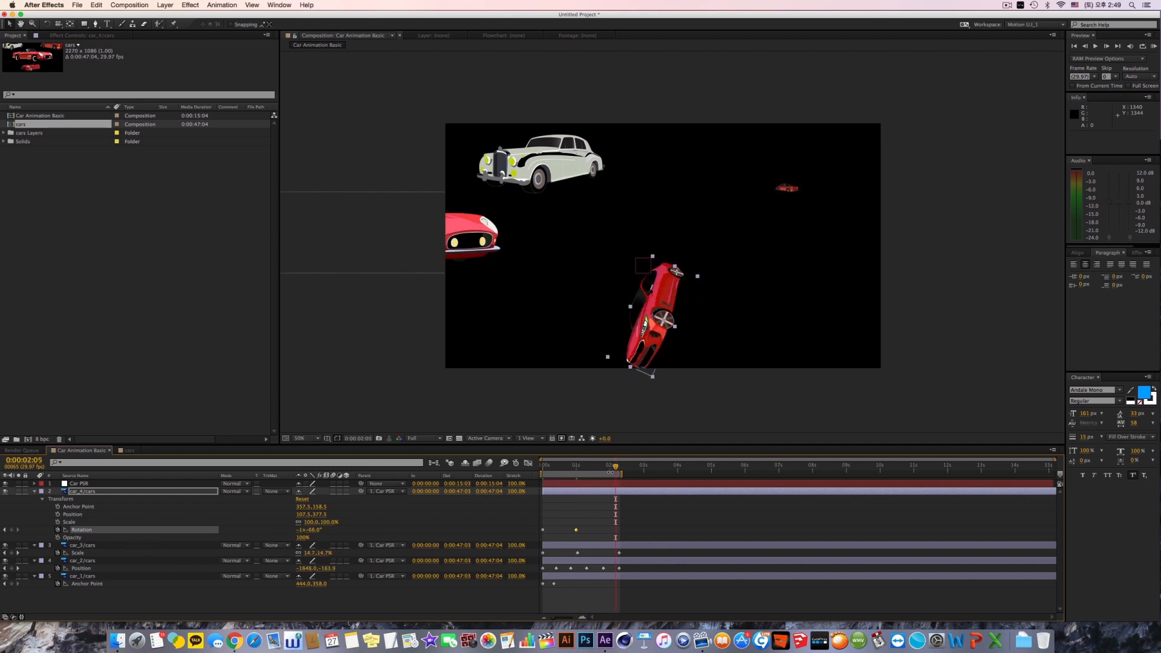
click(303, 530)
text(0)
click(310, 533)
text(0)
key(Return)
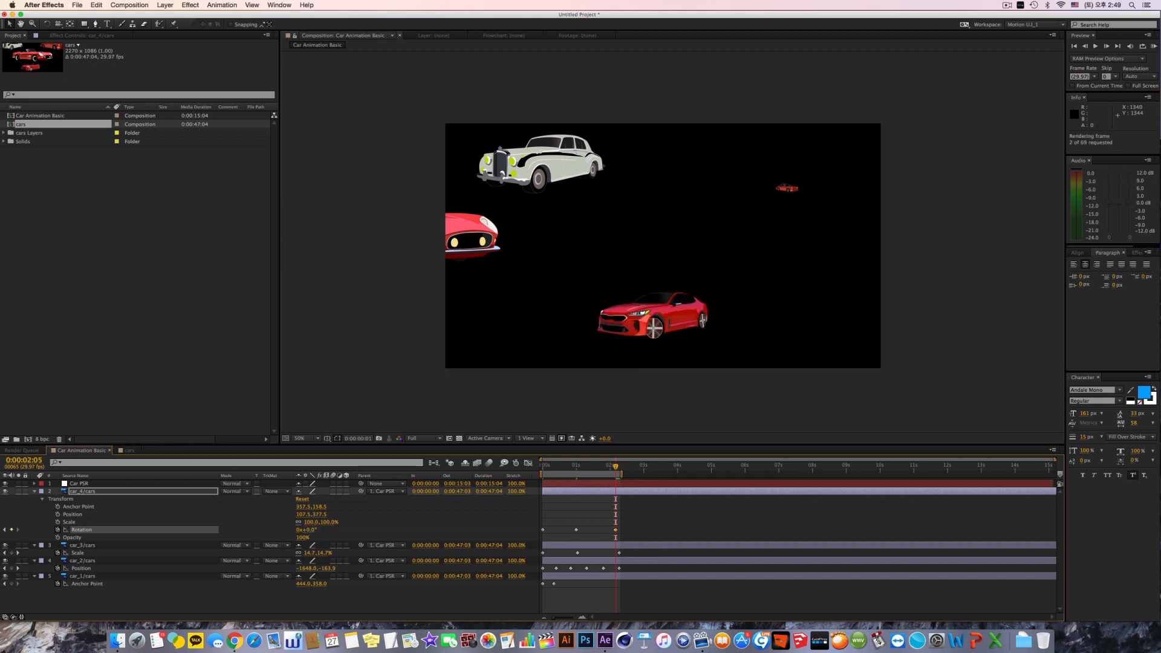
key(KP_0)
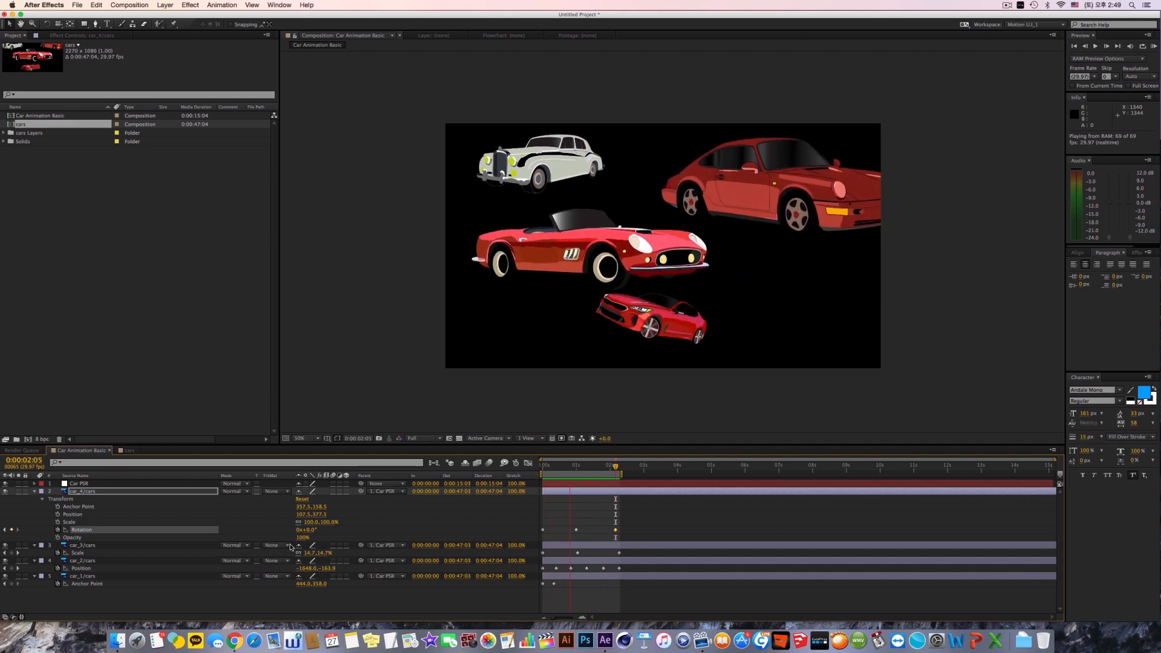
key(space)
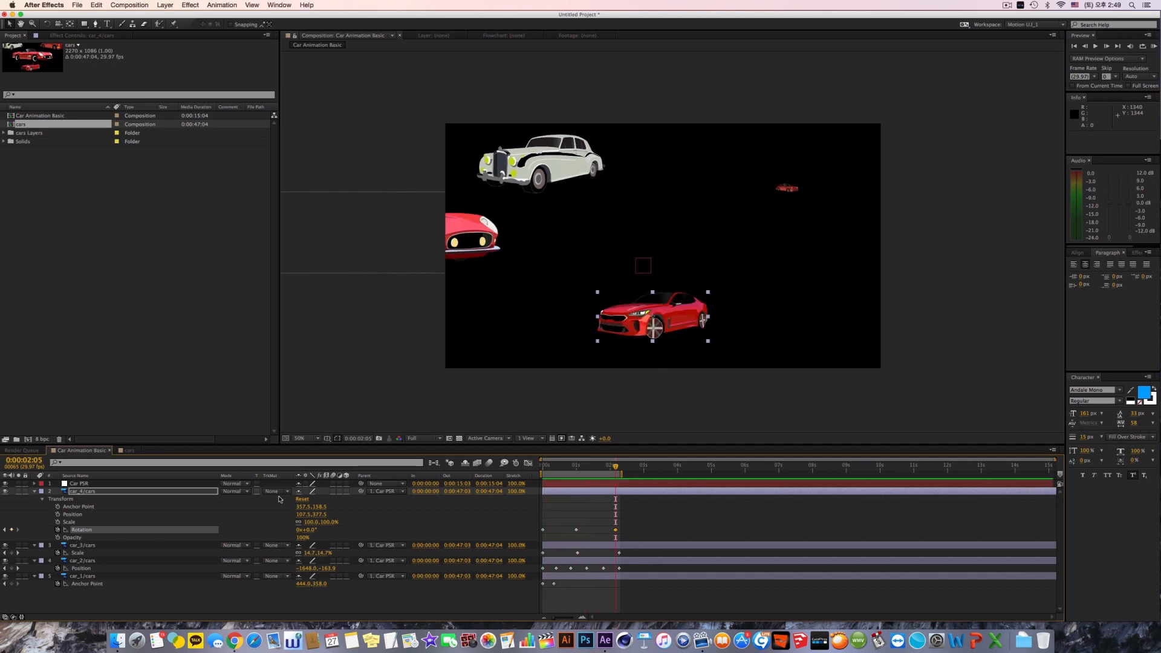
Step: Keyframe the Opacity of car_4/cars at 0% at 0:00:00:00 and 100% at 0:00:01:00
drag(560, 469, 538, 470)
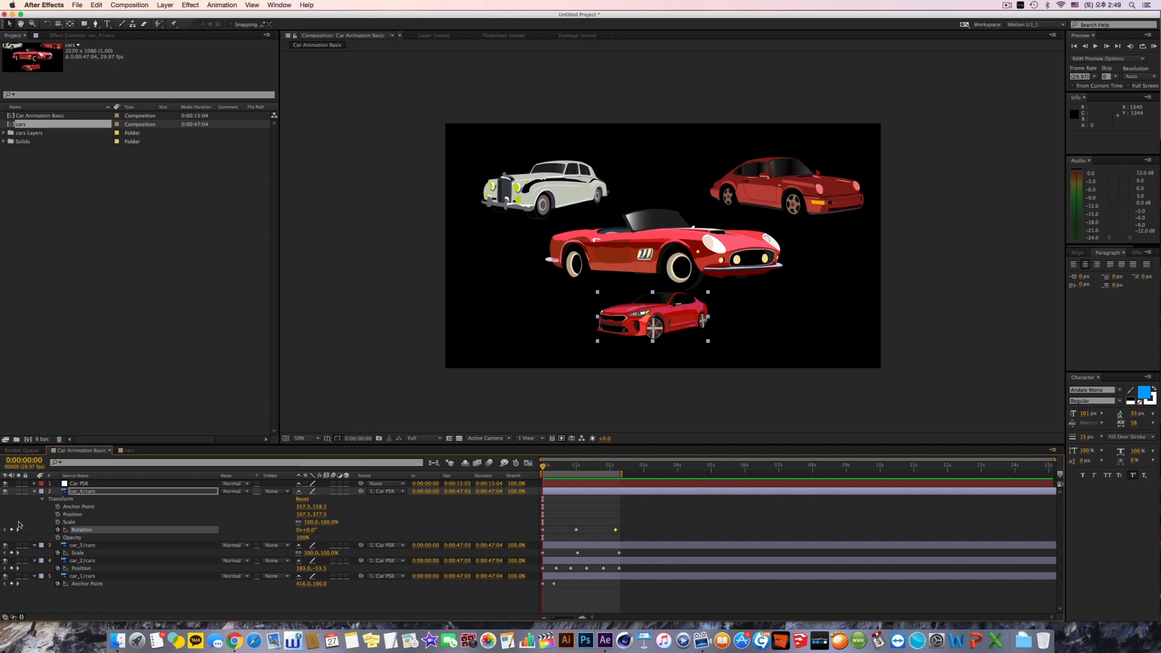
click(58, 538)
click(302, 538)
text(0)
key(Return)
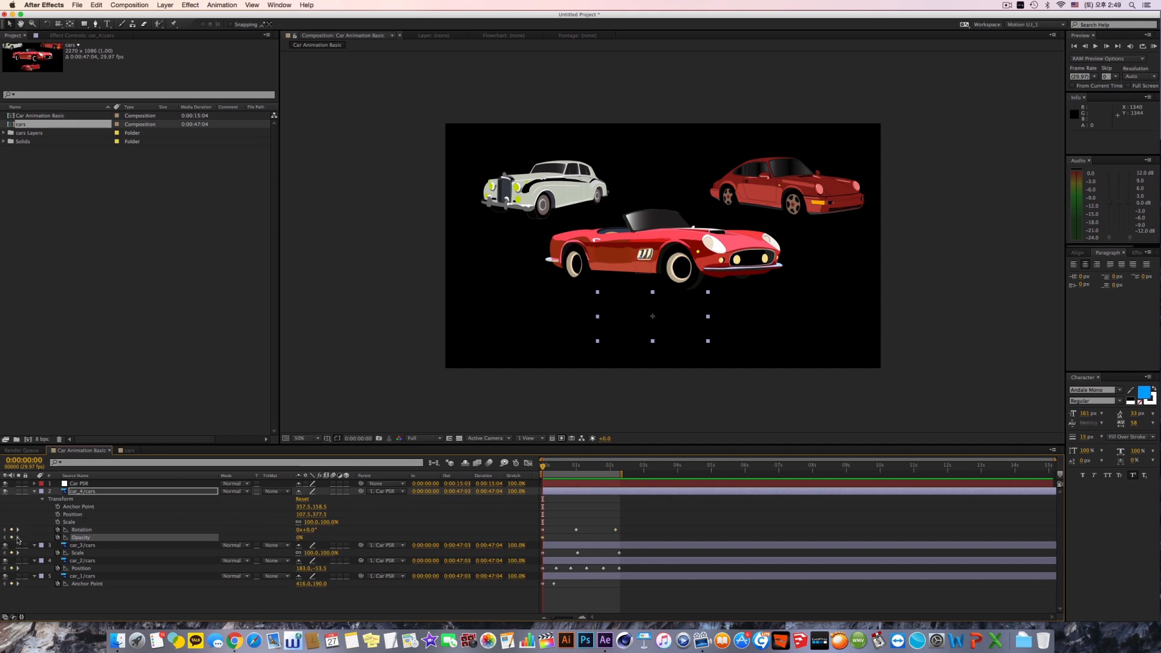
click(18, 530)
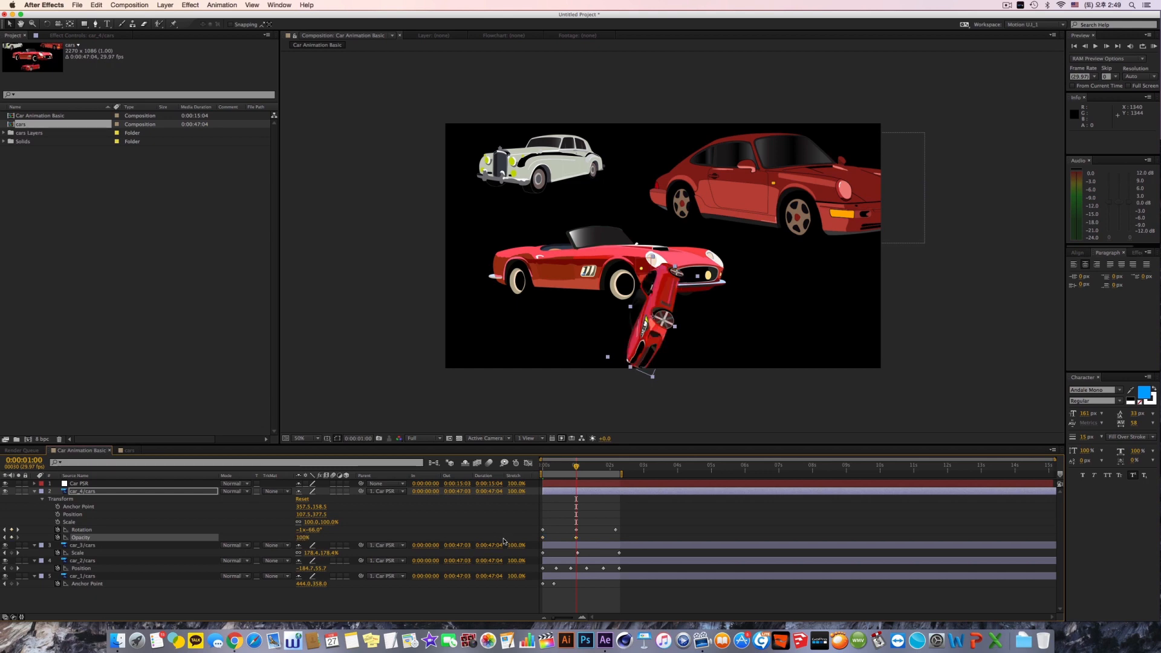
Step: Keyframe the Opacity of car_4/cars at 0% at 0:00:02:05 and play the RAM preview, stopping it after viewing
click(17, 530)
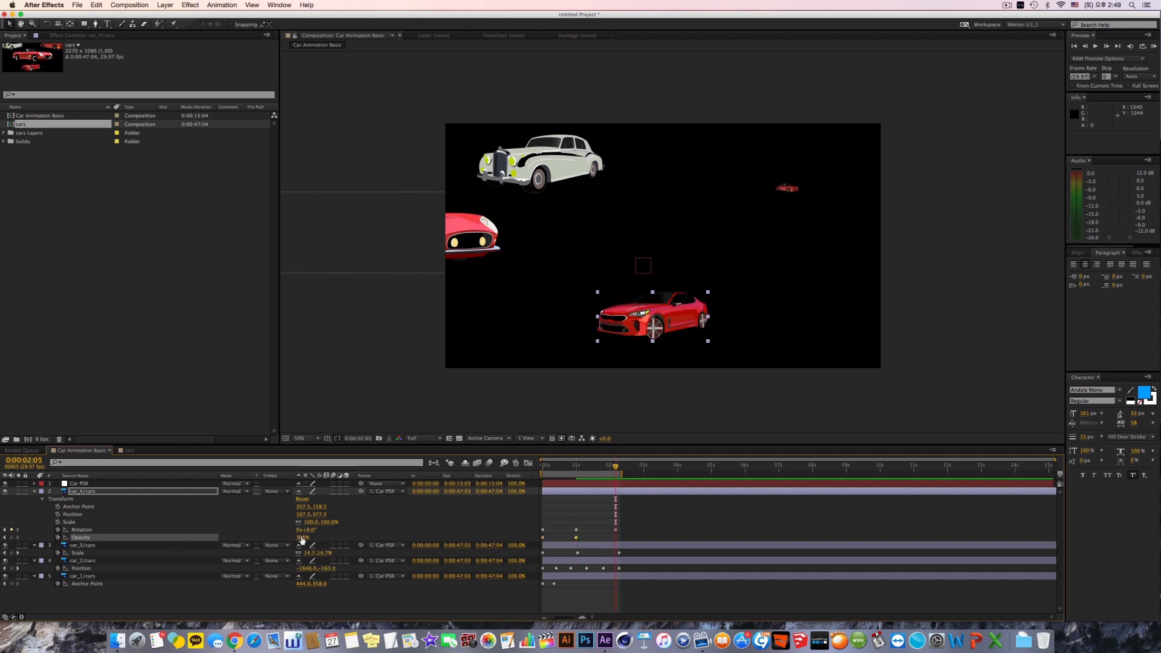
drag(302, 540, 267, 540)
key(KP_0)
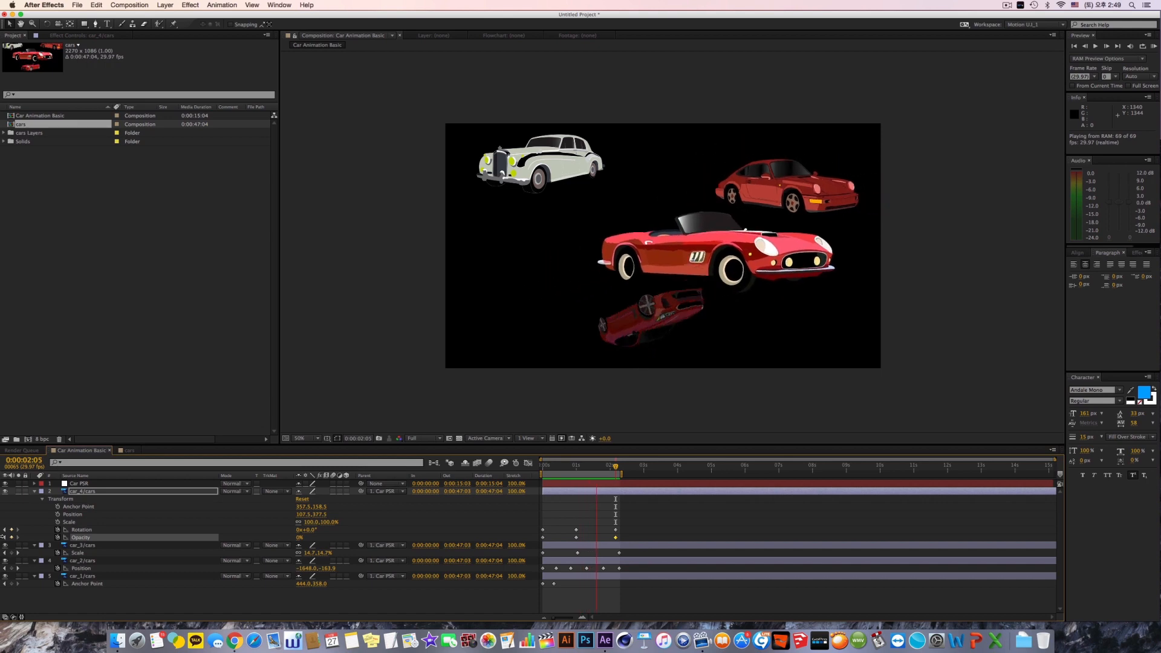
key(space)
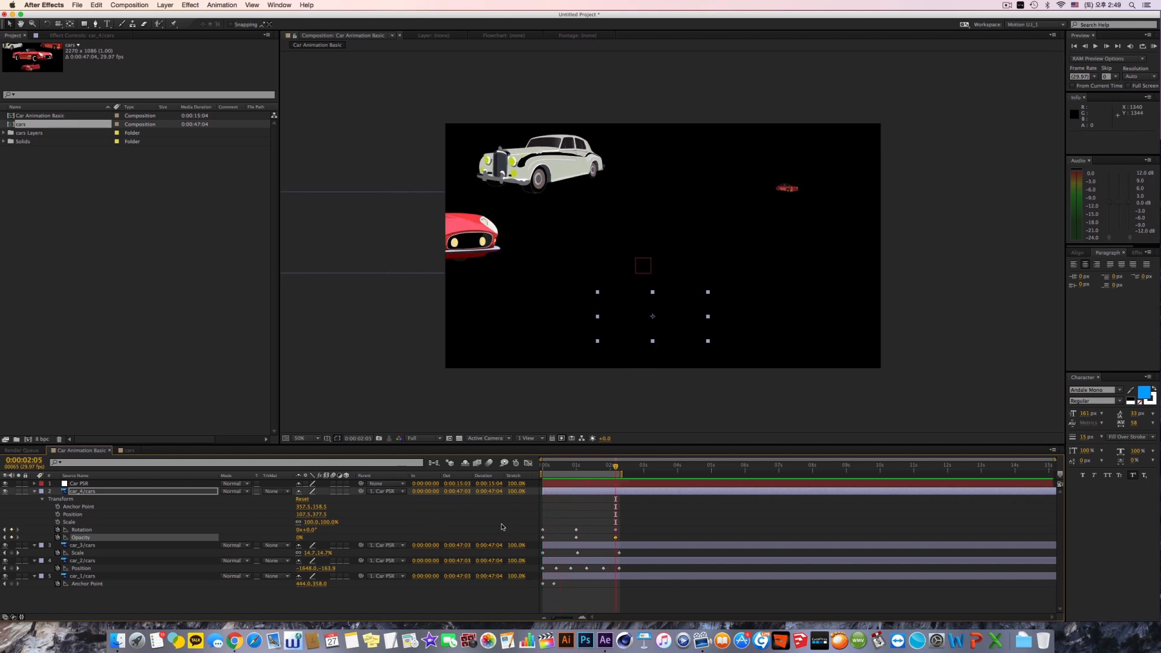
Step: Review the car layers' keyframes and the Transform properties of car_4/cars by selecting them in turn, leaving nothing selected
drag(566, 520, 646, 582)
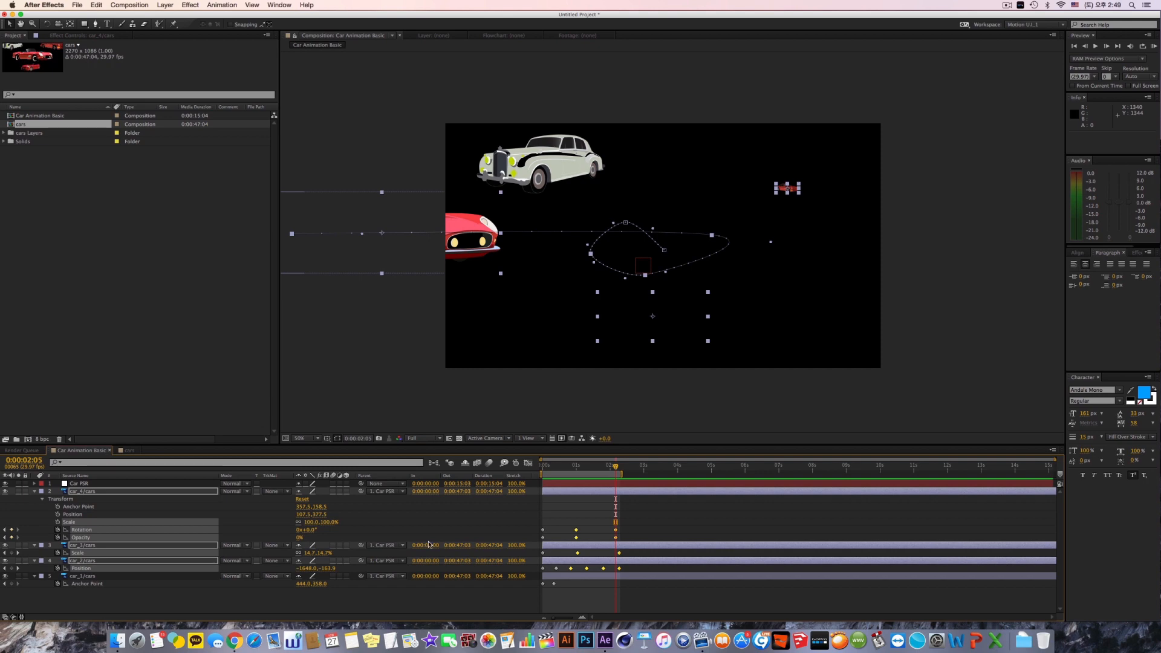
click(80, 515)
click(81, 522)
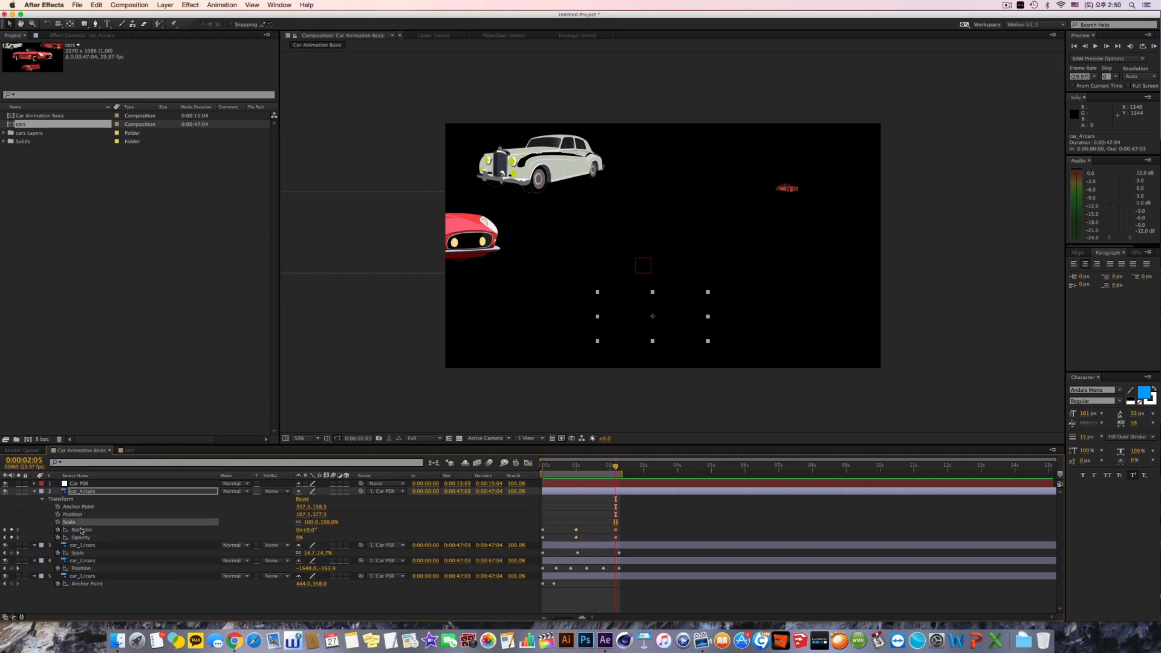
click(85, 531)
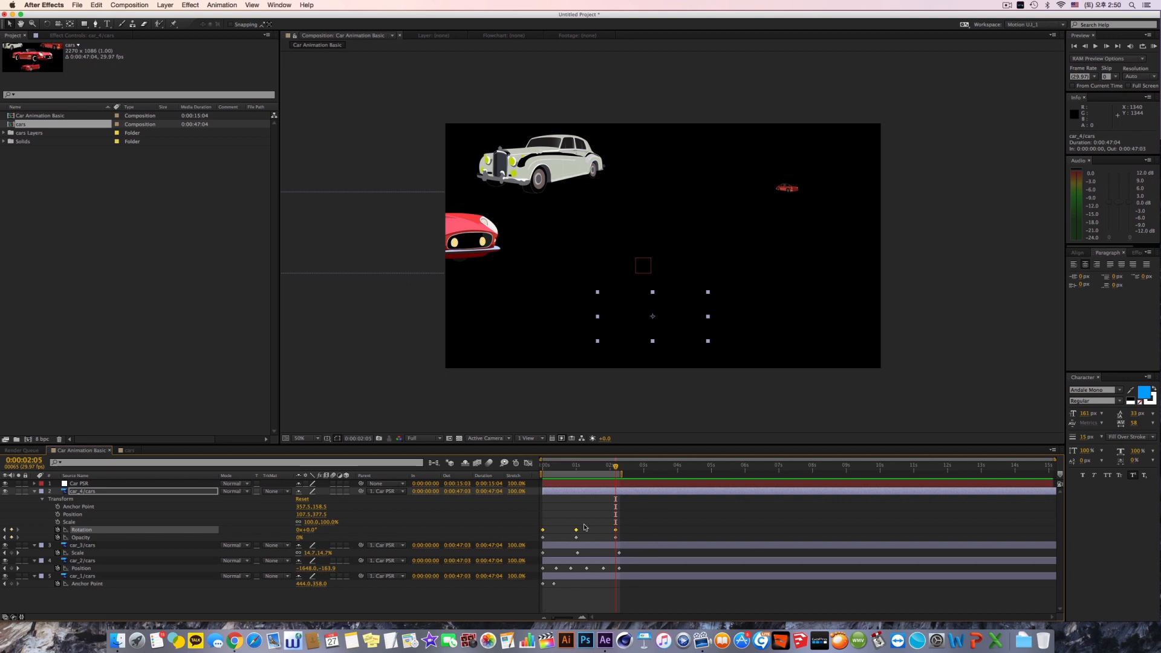
click(443, 509)
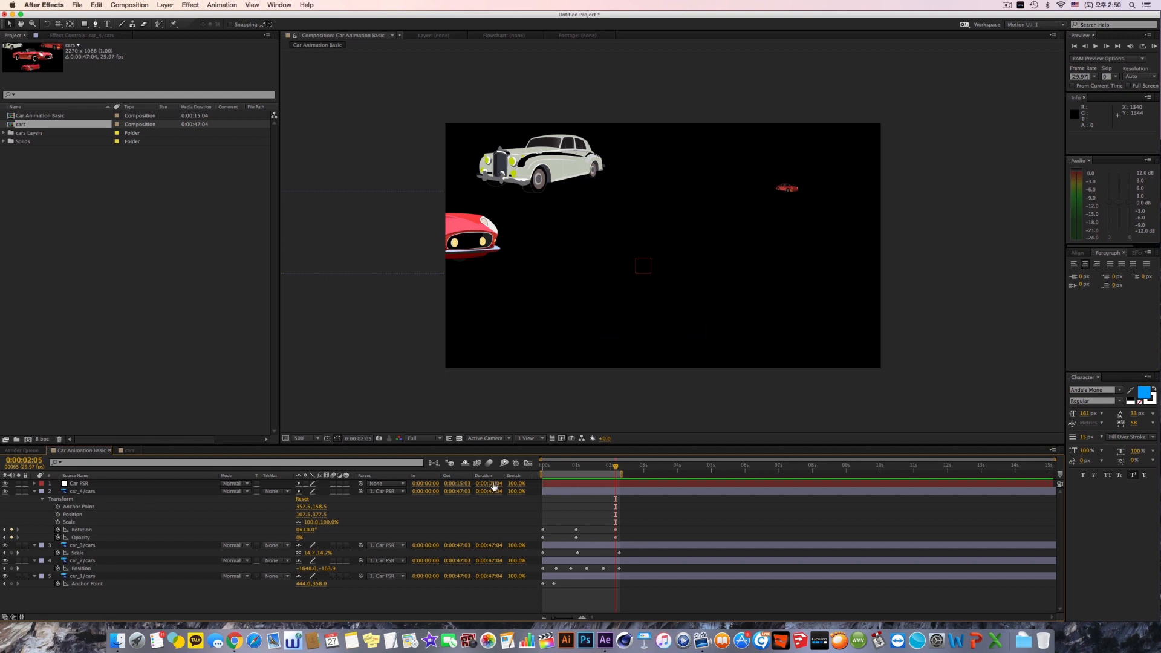
drag(644, 520, 536, 542)
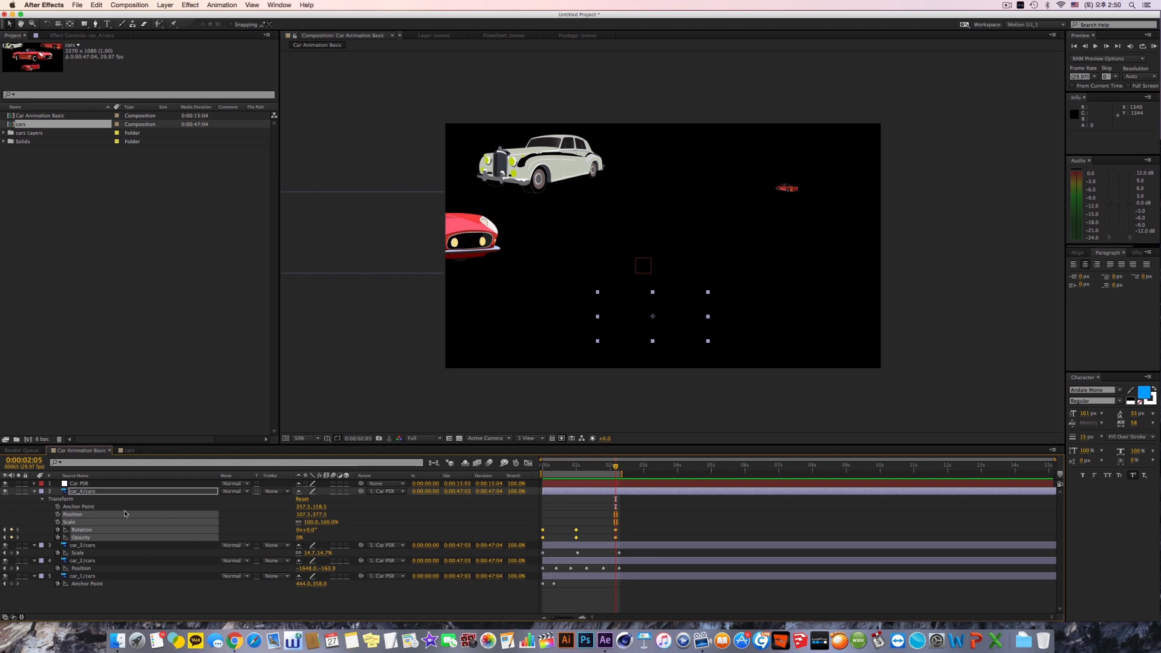
click(85, 507)
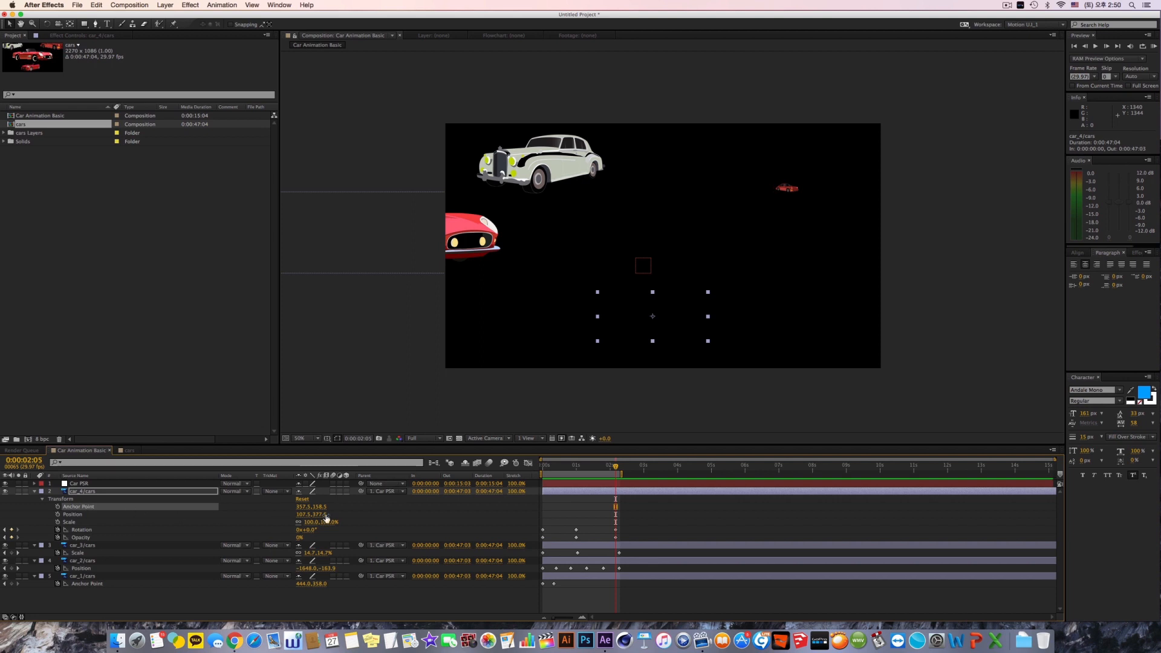
click(562, 507)
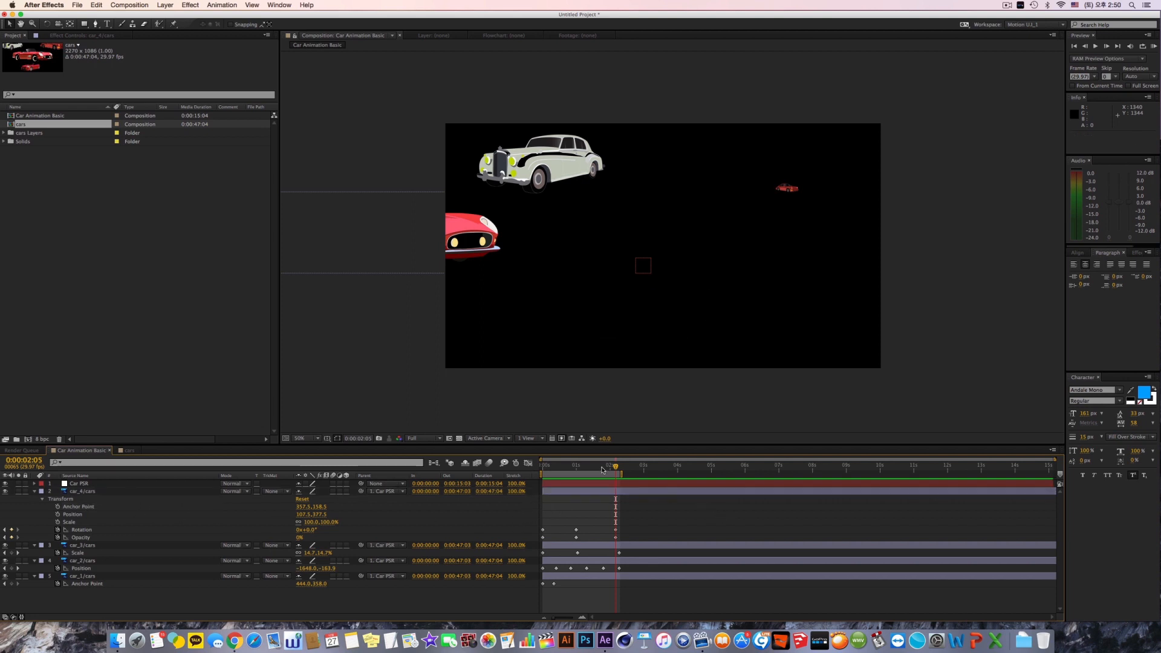
Step: Keyframe the Scale of the Car PSR layer at 100% at 0:00:00:00
drag(604, 470, 542, 473)
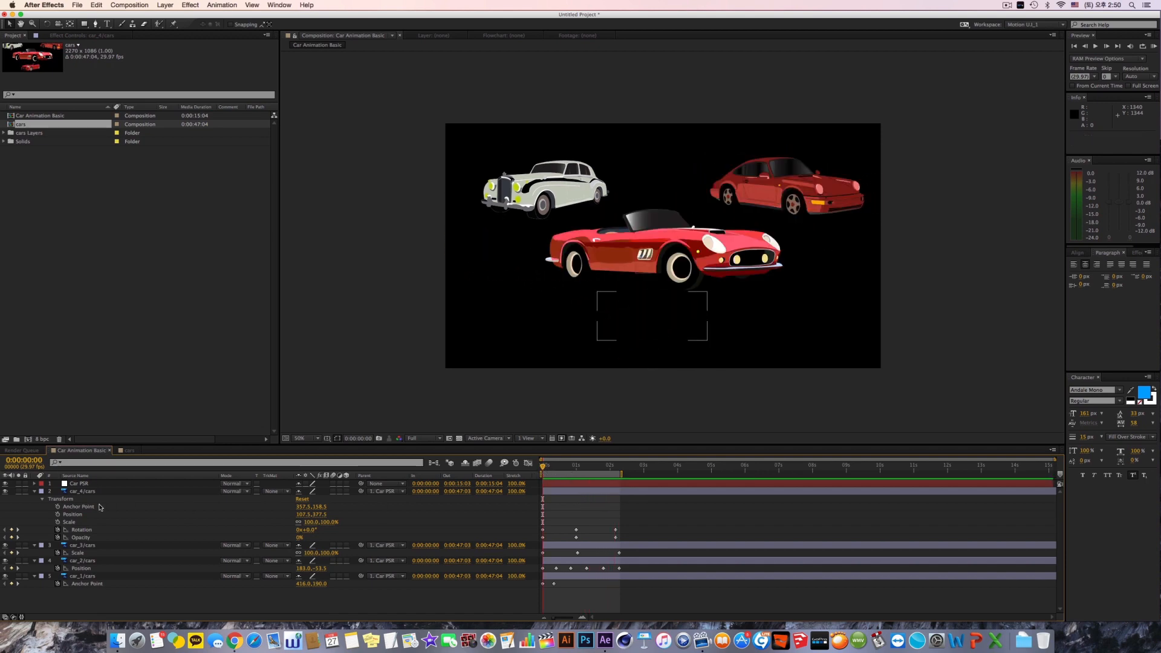
click(100, 486)
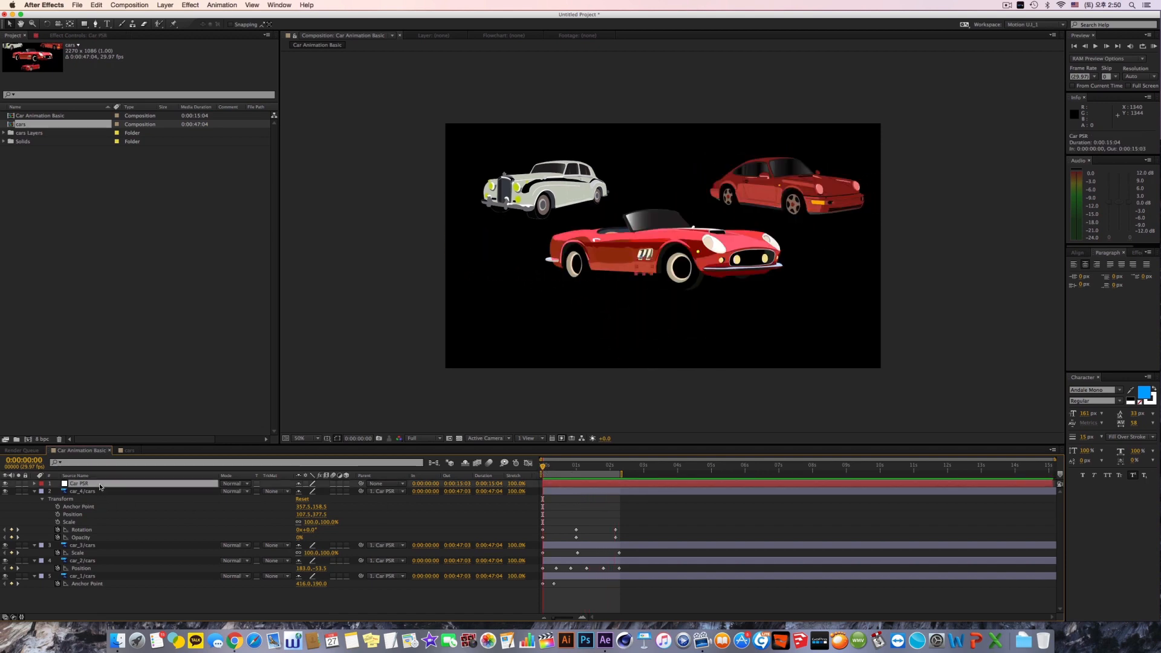
key(s)
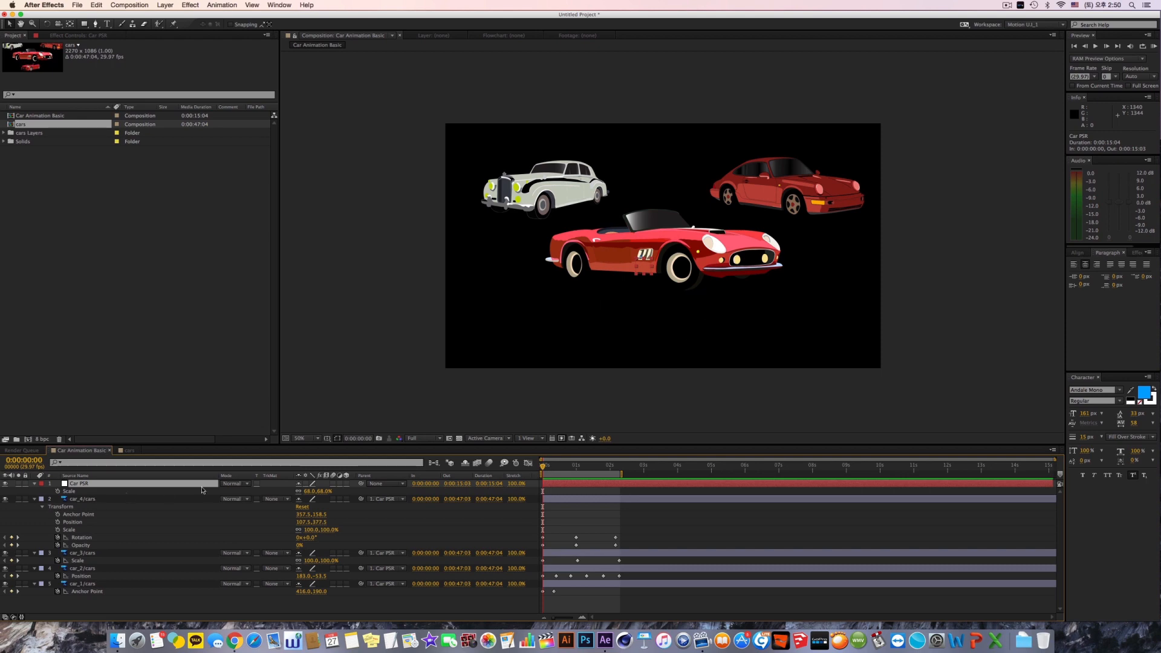
click(59, 492)
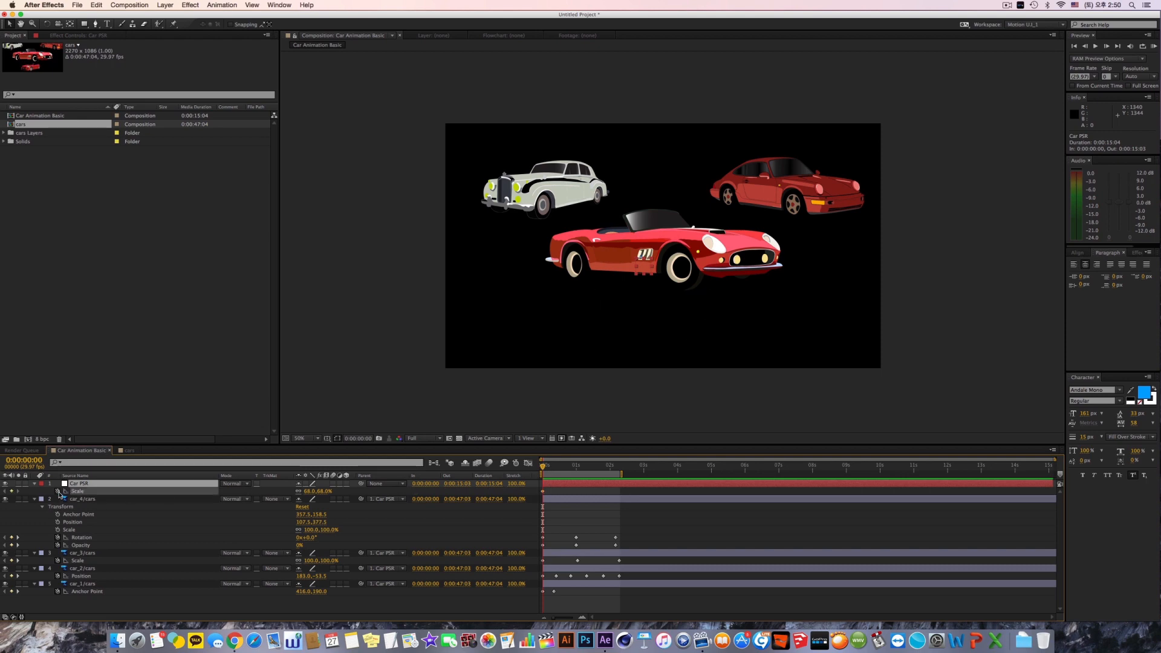
click(309, 491)
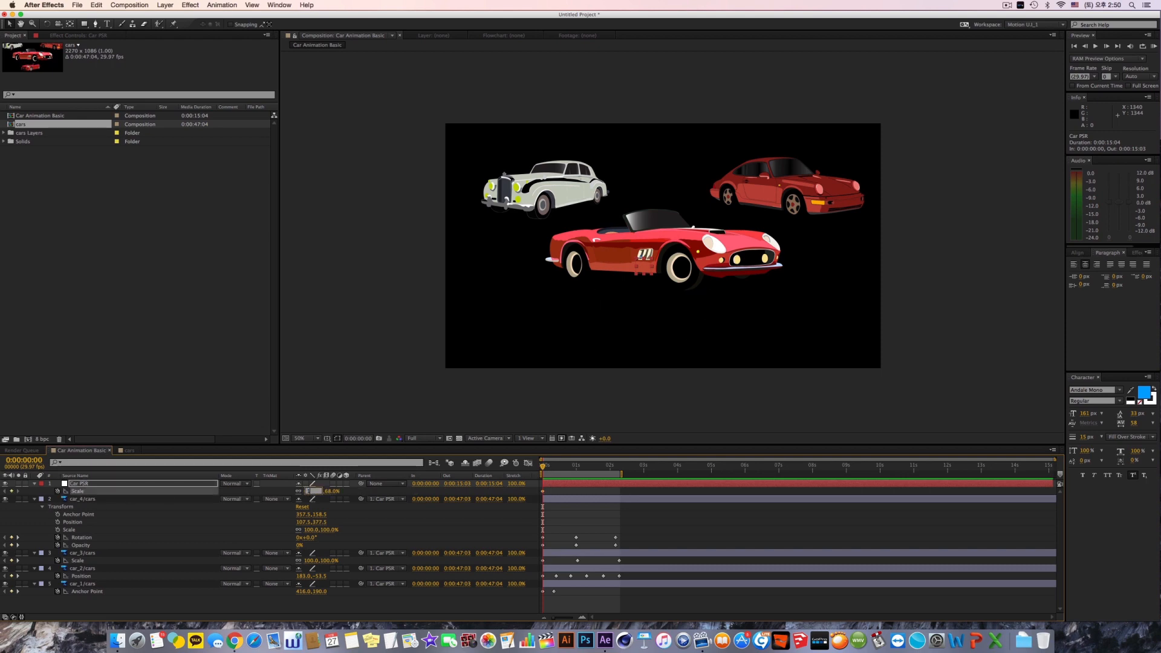
text(100)
key(Return)
Step: Keyframe the Scale of Car PSR at 50% at 0:00:00:19
click(564, 470)
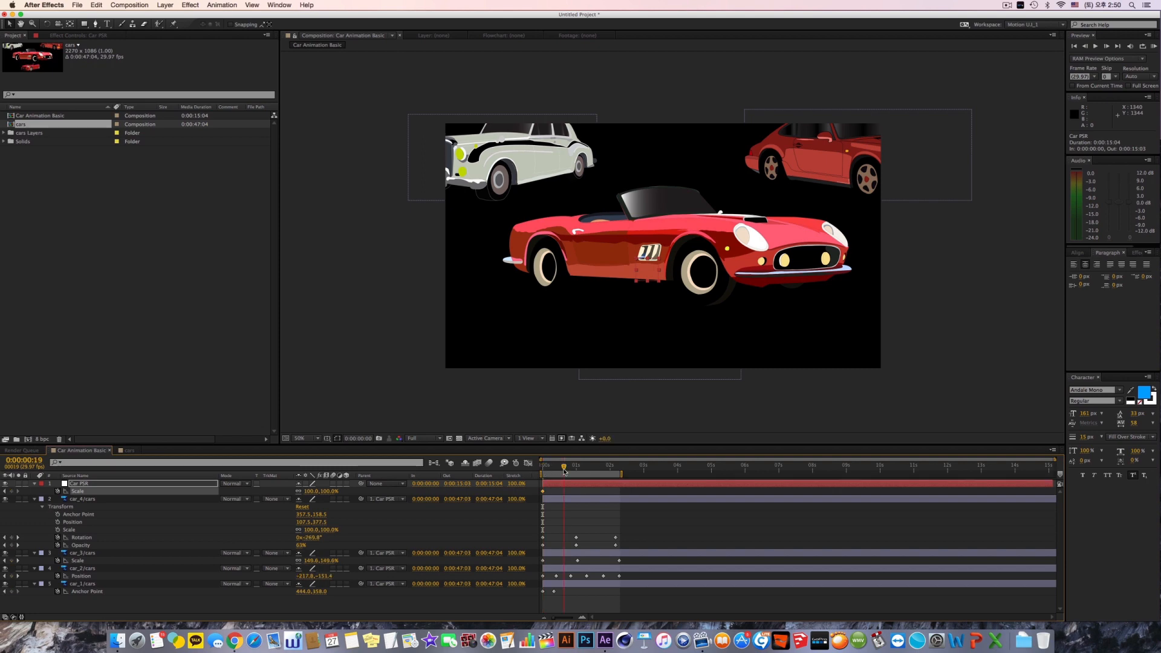
click(309, 491)
text(50)
key(Return)
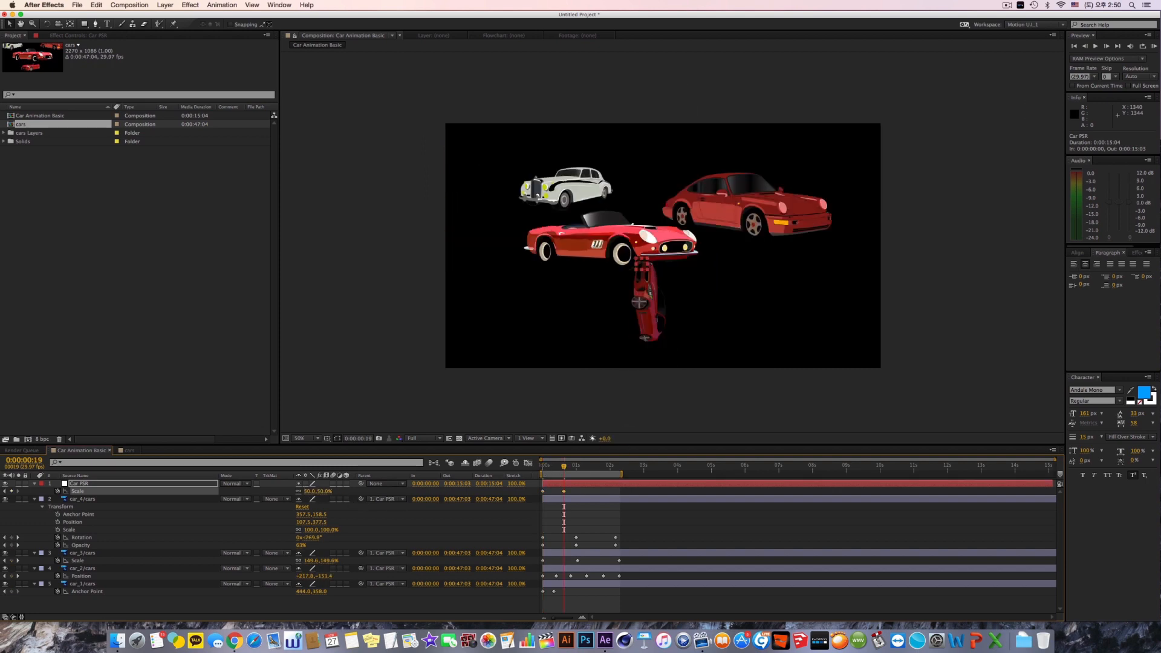
Step: Keyframe the Scale of Car PSR at 100% at 0:00:02:03, play the RAM preview, then stop it and collapse the Scale property
click(614, 467)
click(325, 492)
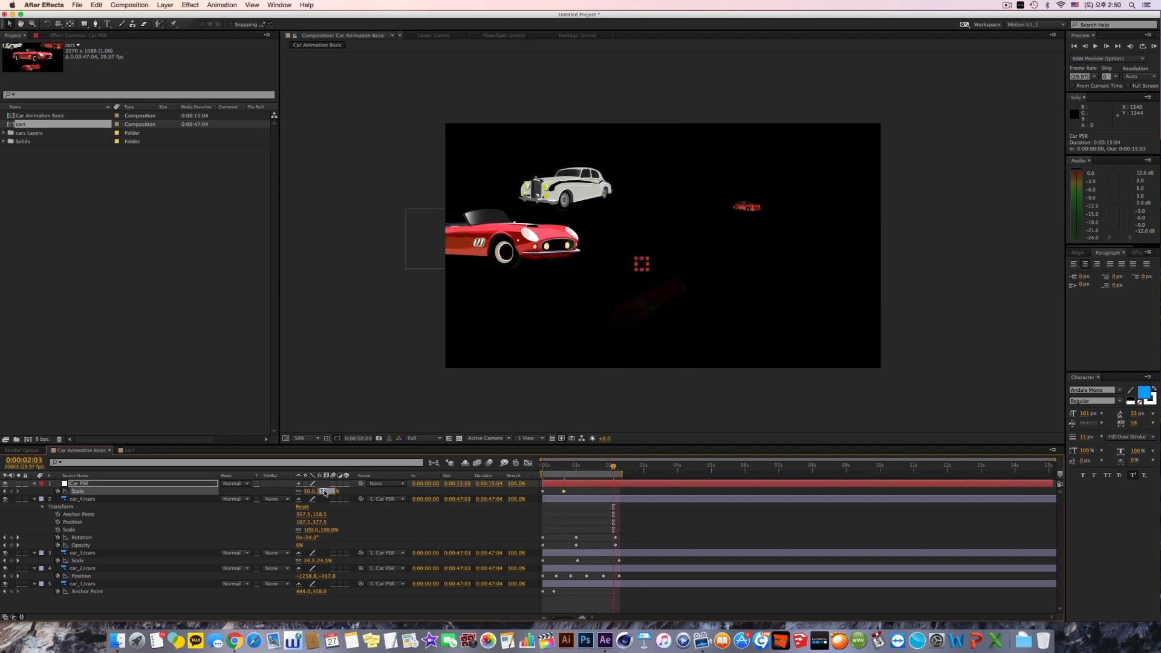
text(100)
key(Return)
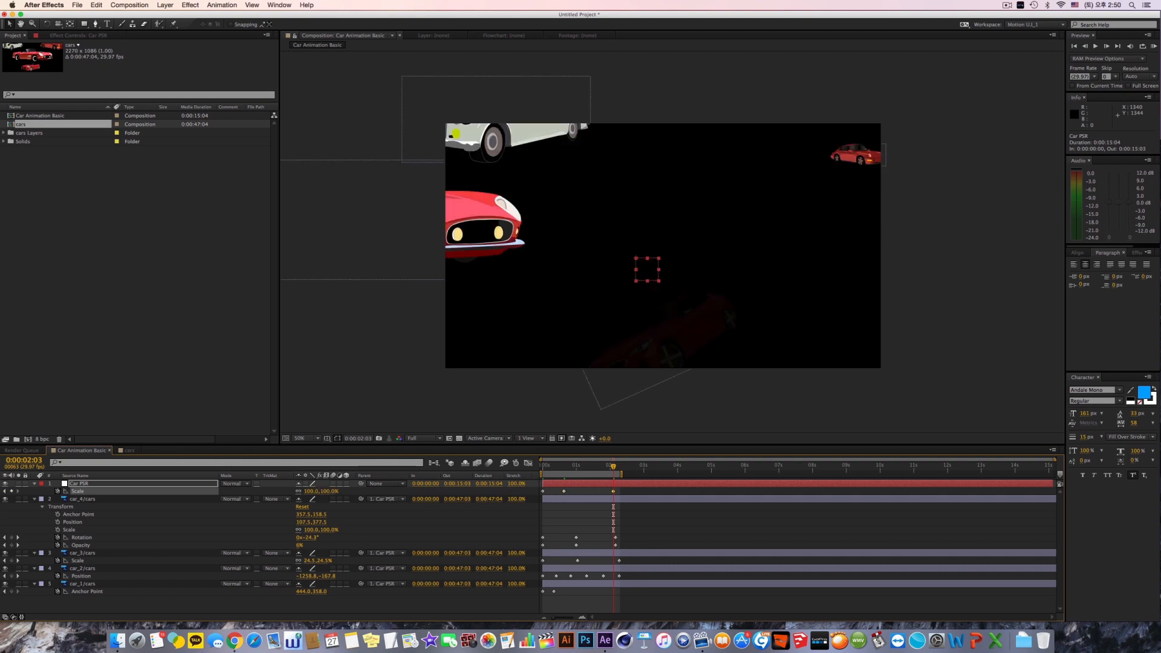
key(KP_0)
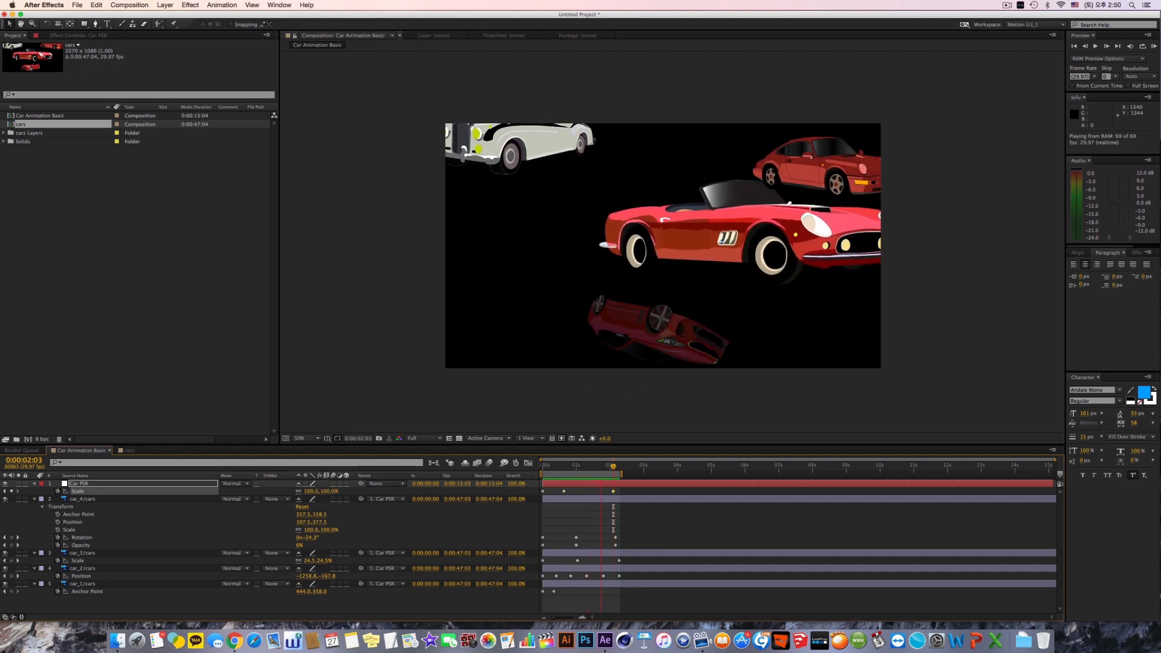
key(s)
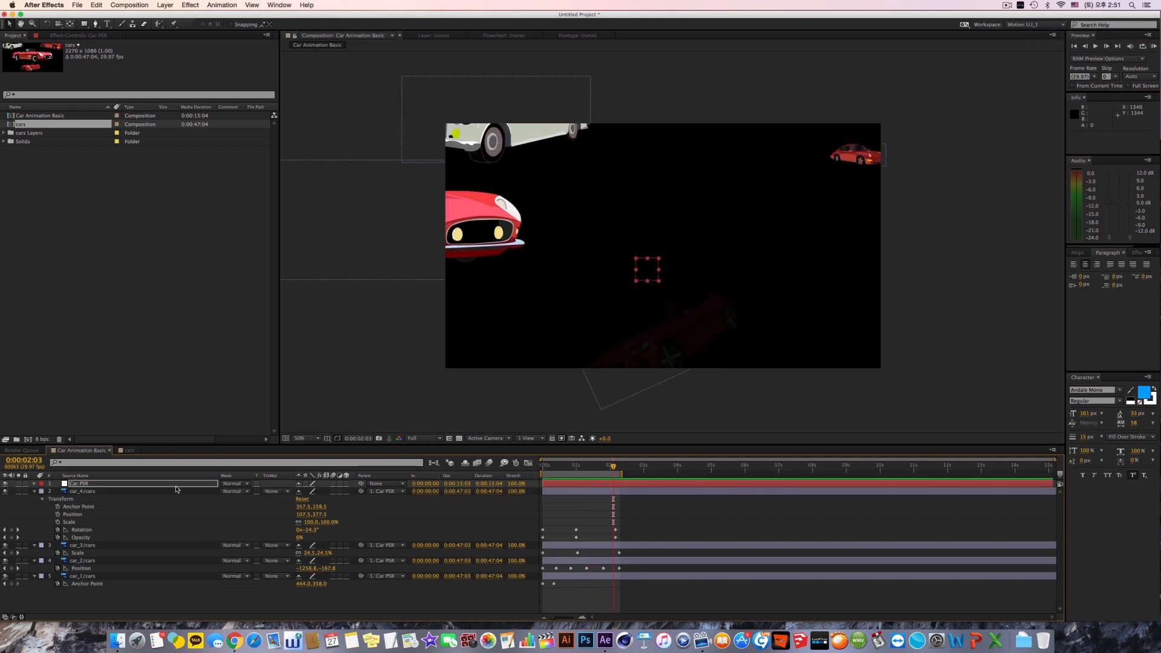
Step: Set the Opacity of the Car PSR layer to 100% without keyframing it, then deselect the layer
click(137, 485)
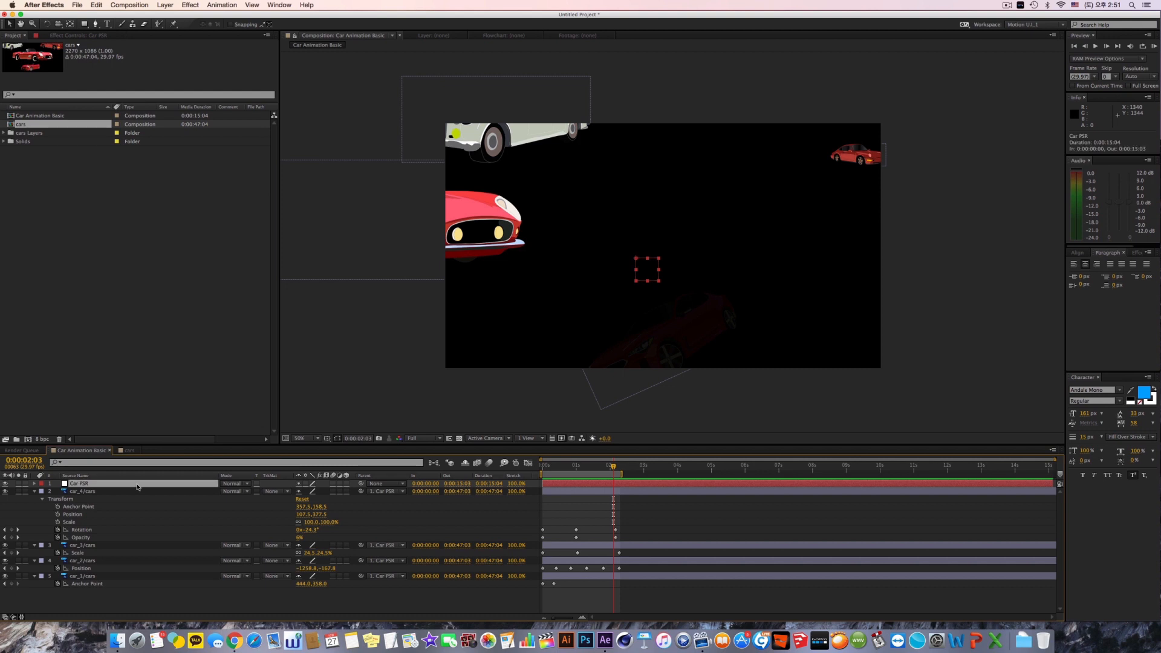
key(t)
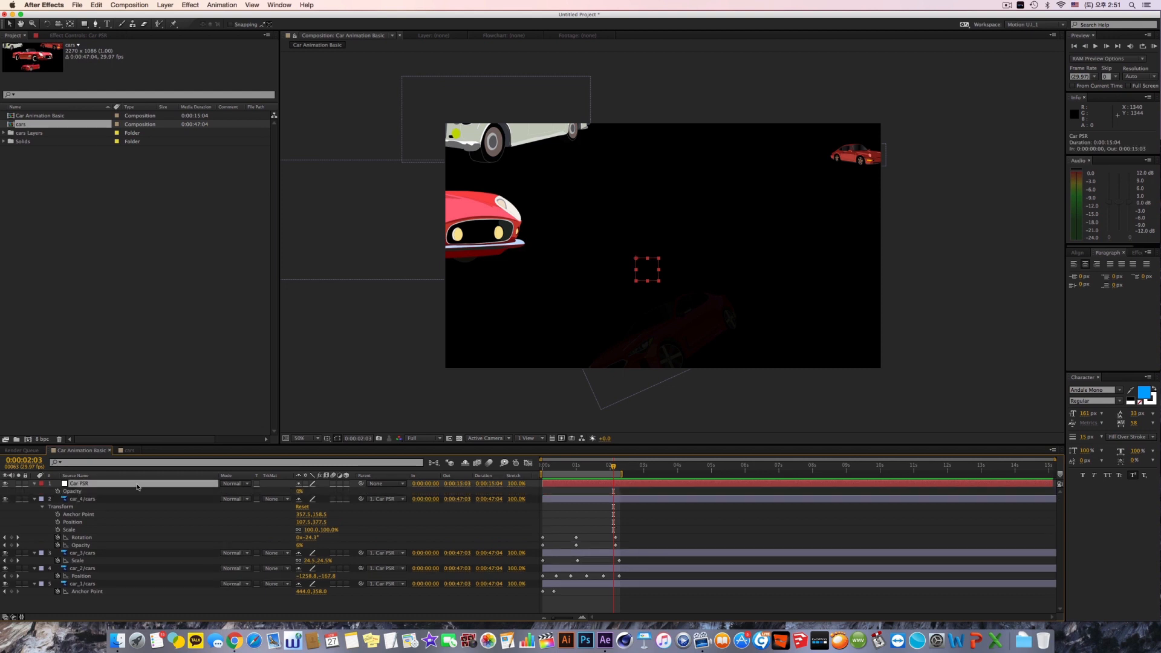
drag(299, 492, 363, 492)
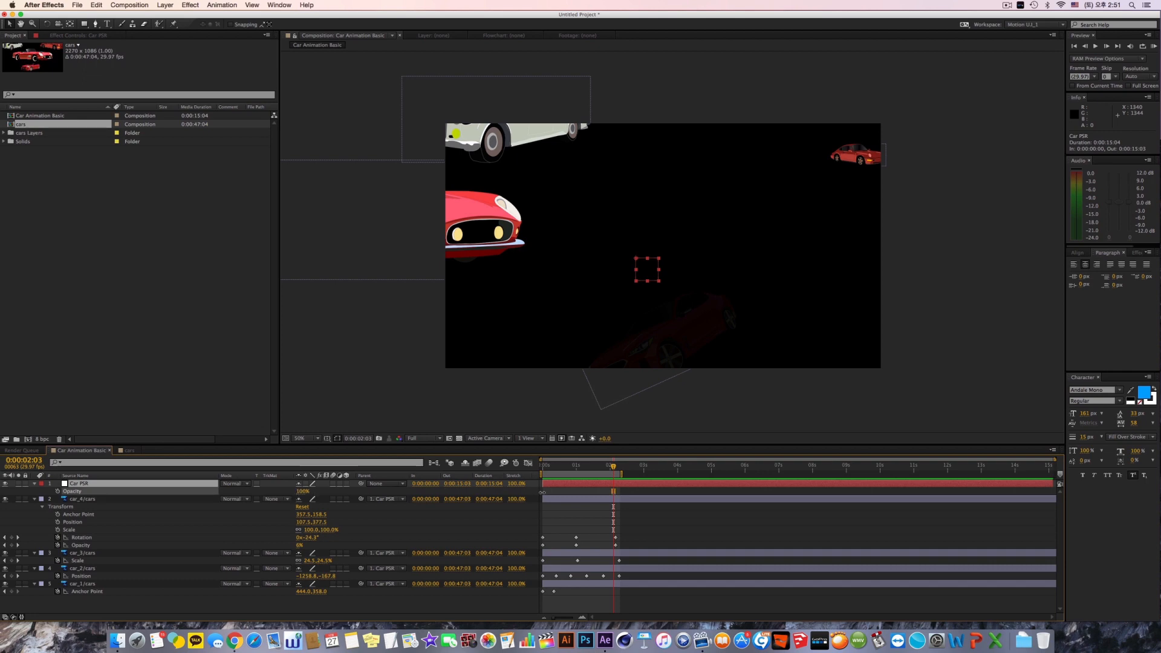
click(879, 538)
Step: Select car_4/cars and preview the animation from 0:00:00:00
click(153, 500)
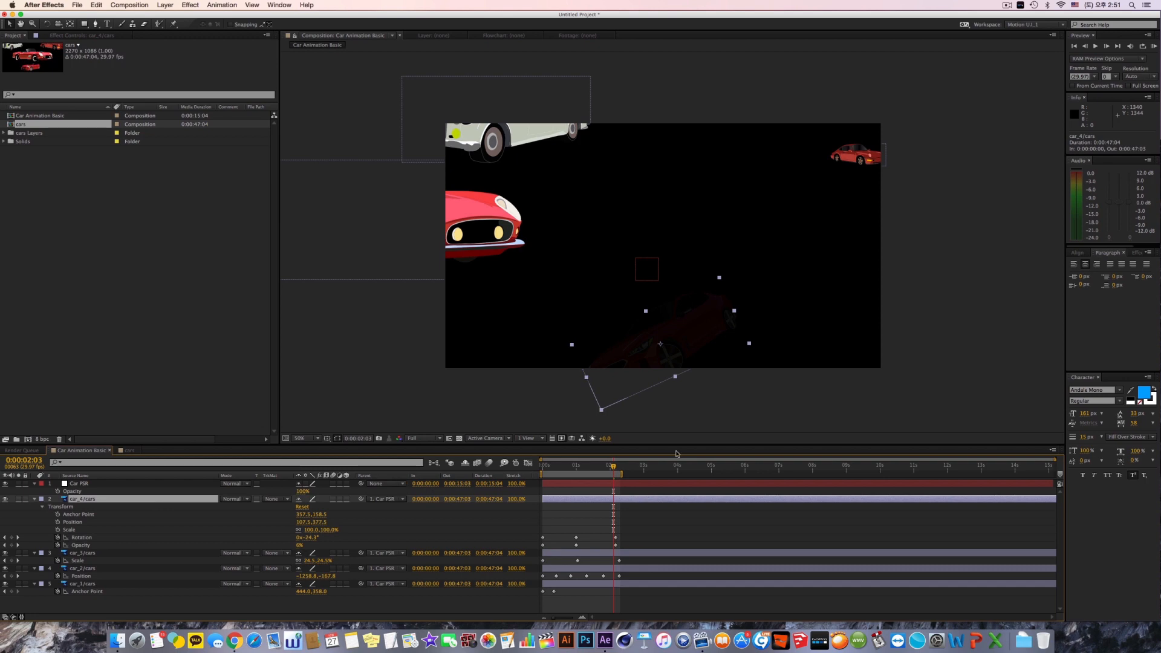
drag(613, 466, 542, 473)
key(space)
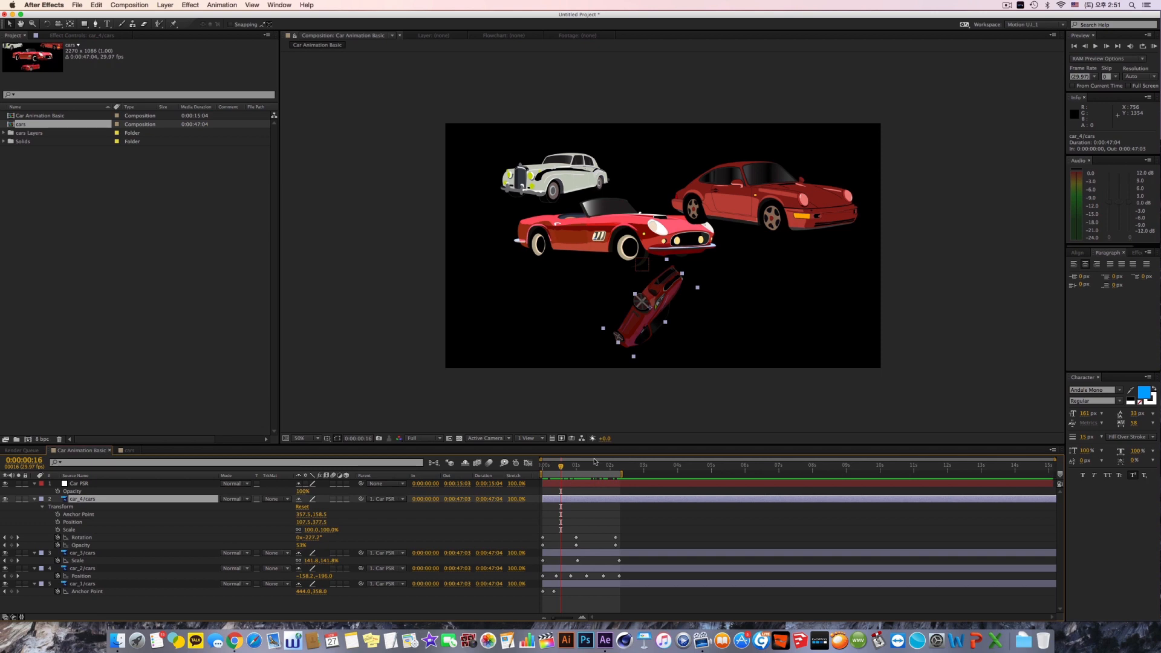
Step: Pre-render the Car Animation Basic composition, saving Car Animation Basic.mov to the desktop in QuickTime format
click(129, 4)
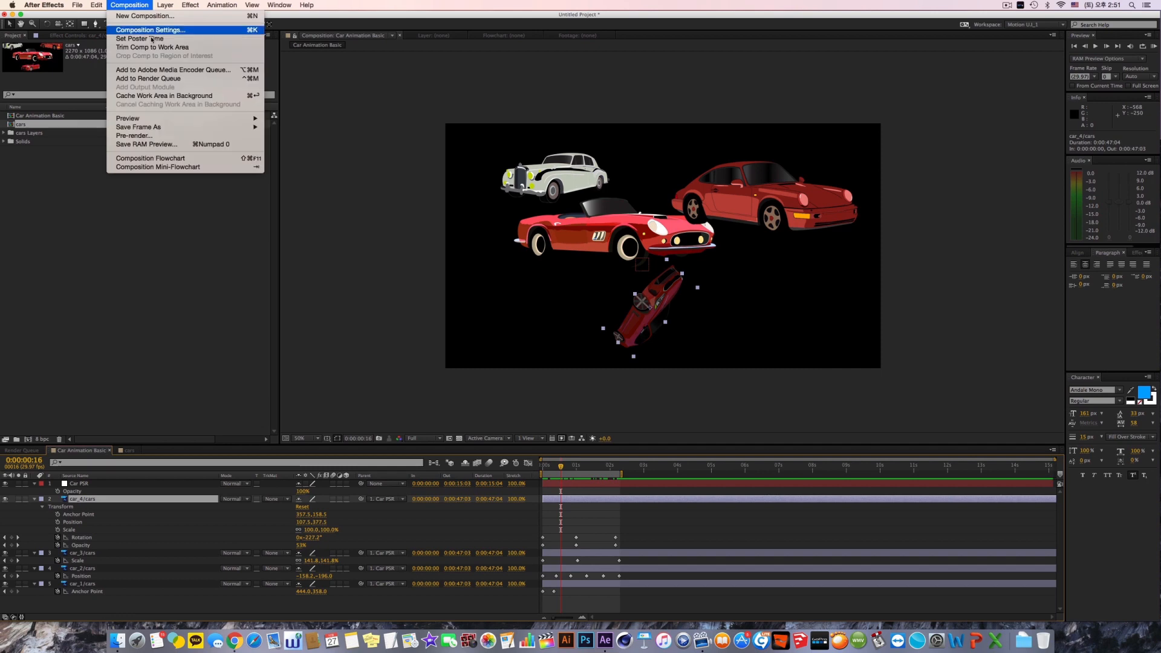
click(178, 136)
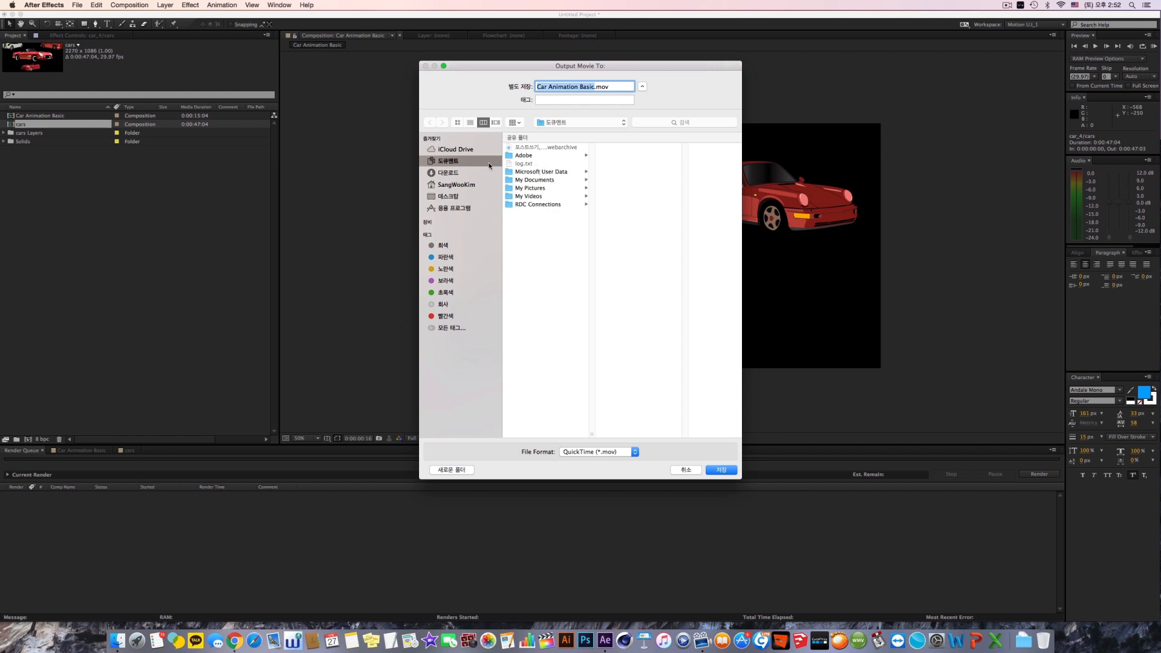
click(452, 197)
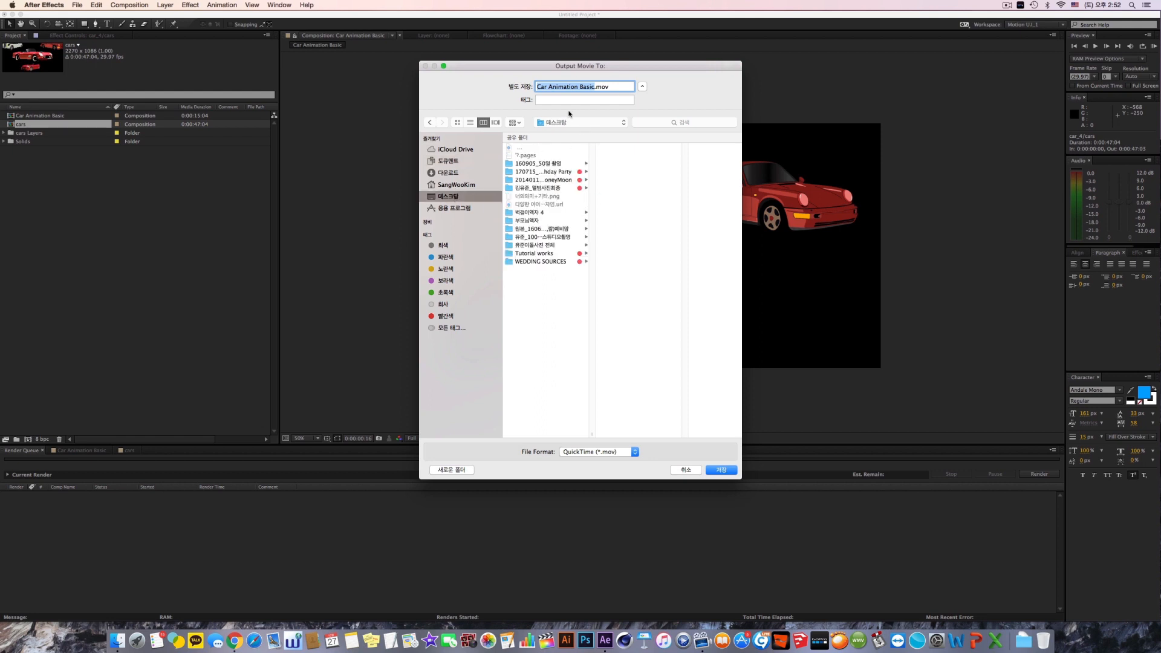
click(589, 452)
click(593, 474)
click(721, 471)
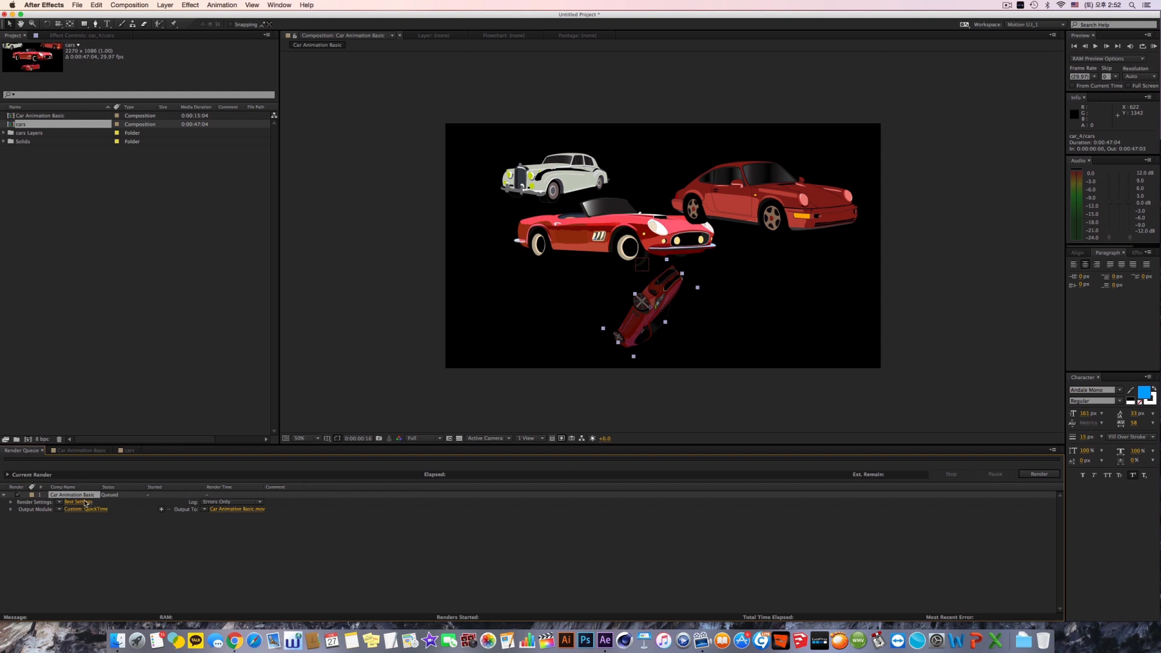
Step: Expand the queued item's output module details and accept its render settings with Best quality and Full resolution
click(139, 4)
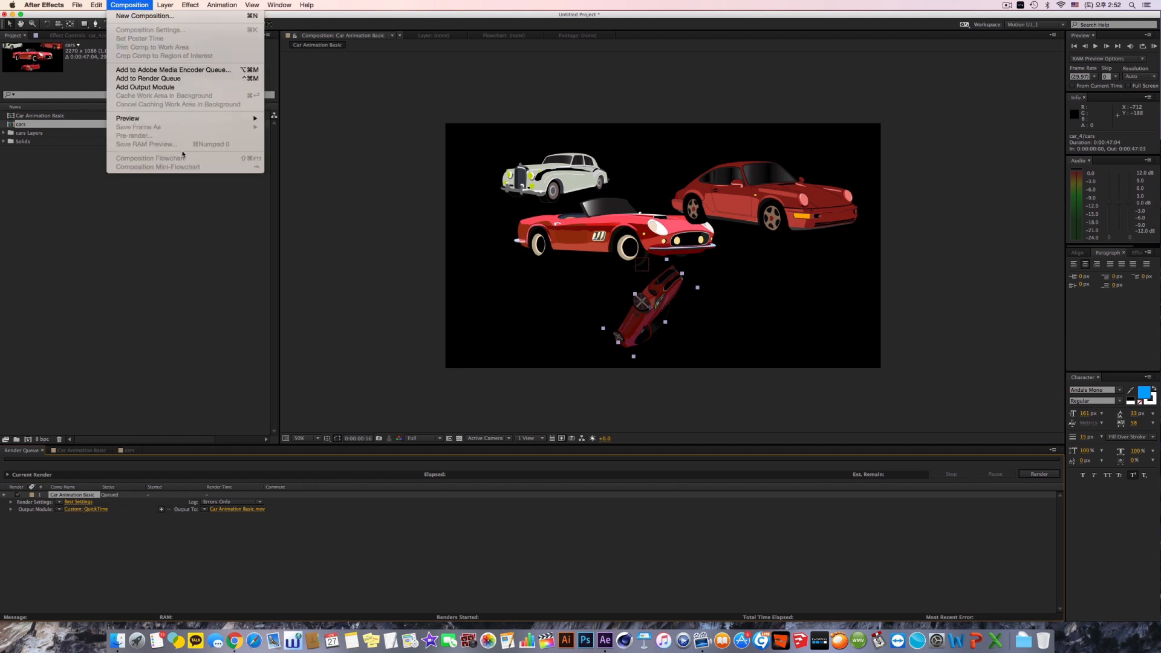
click(138, 540)
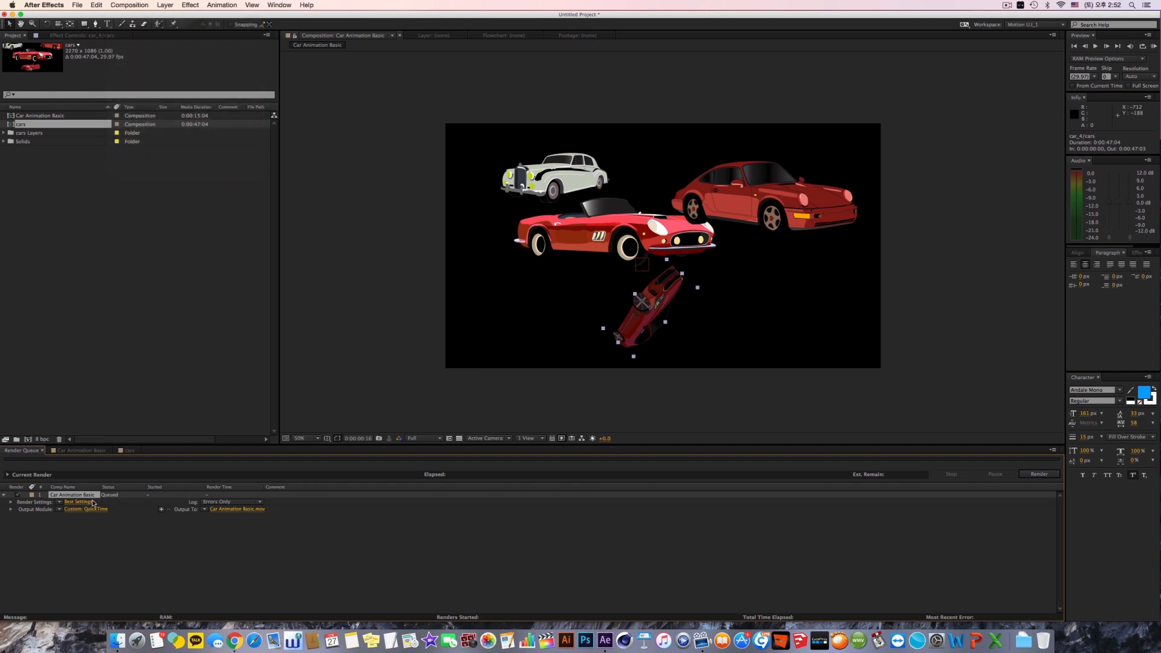
click(10, 504)
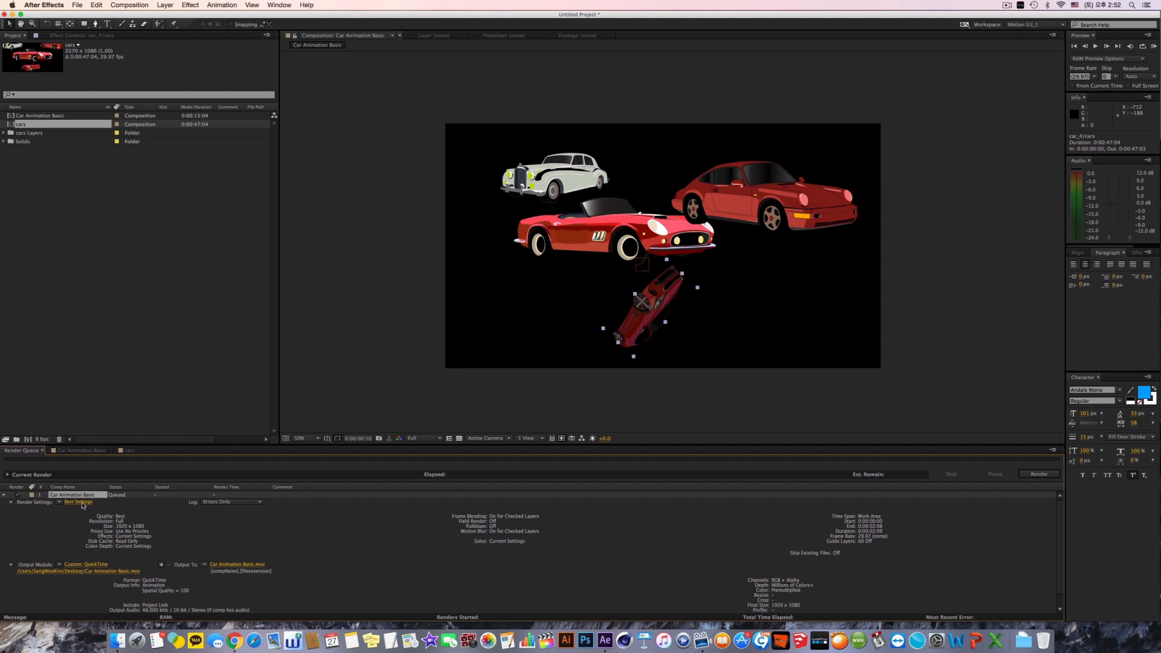
click(11, 502)
click(79, 503)
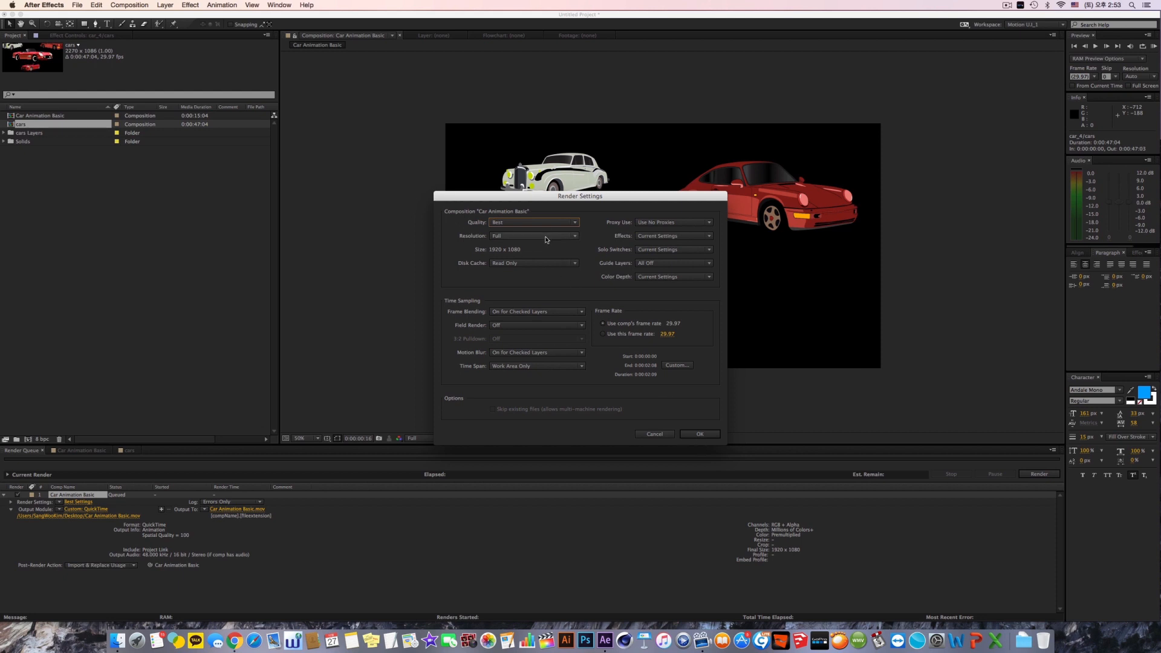
click(696, 435)
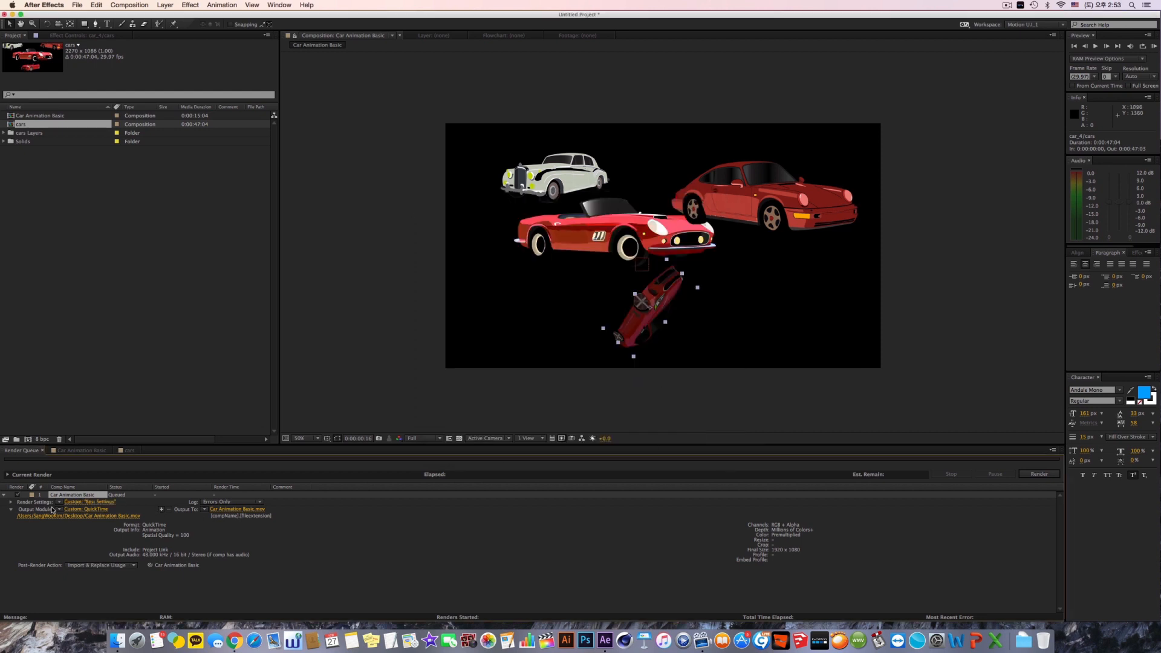
Step: Open the queued item's output module settings and set the format to H.264
click(59, 510)
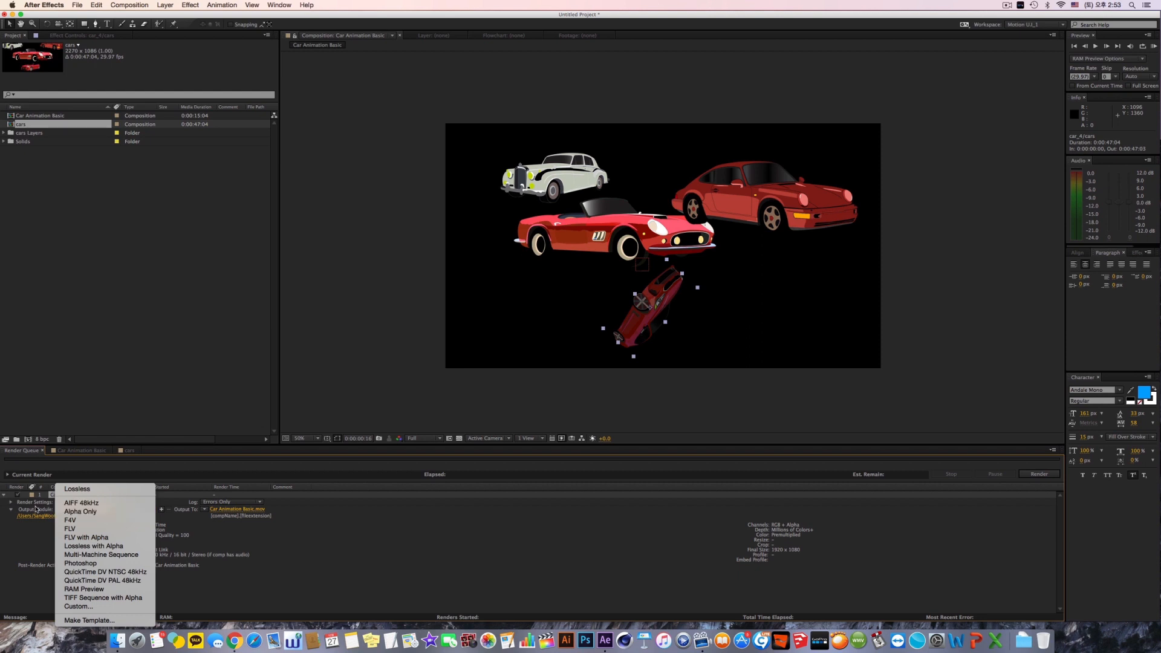
click(51, 512)
click(60, 511)
click(41, 512)
click(73, 513)
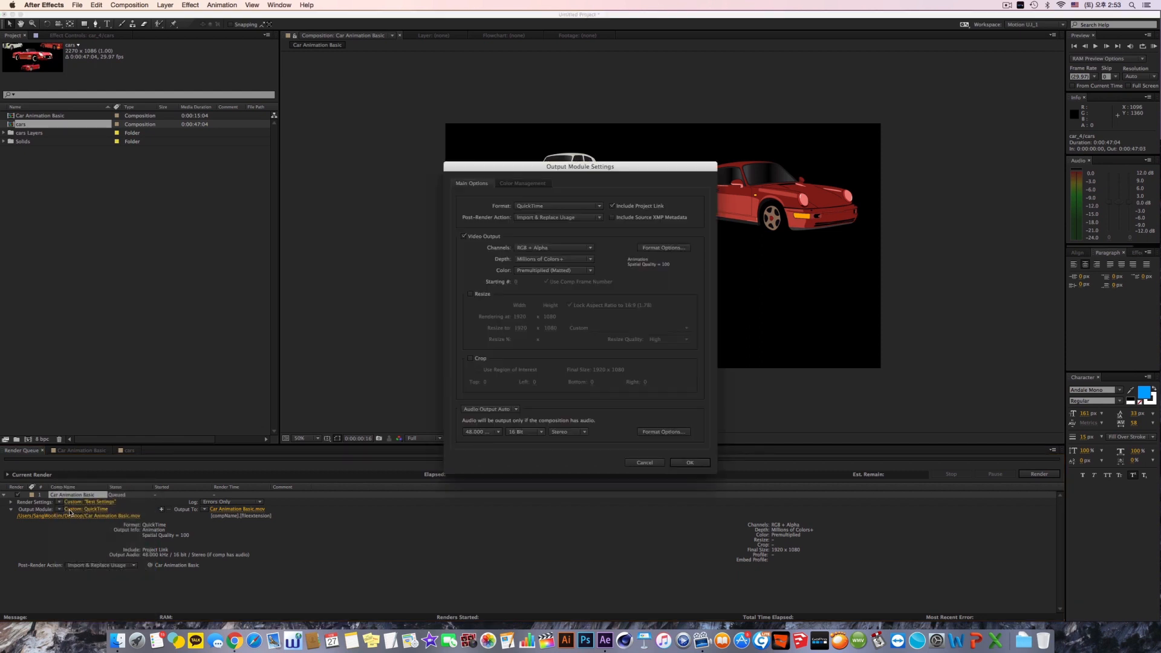
click(565, 206)
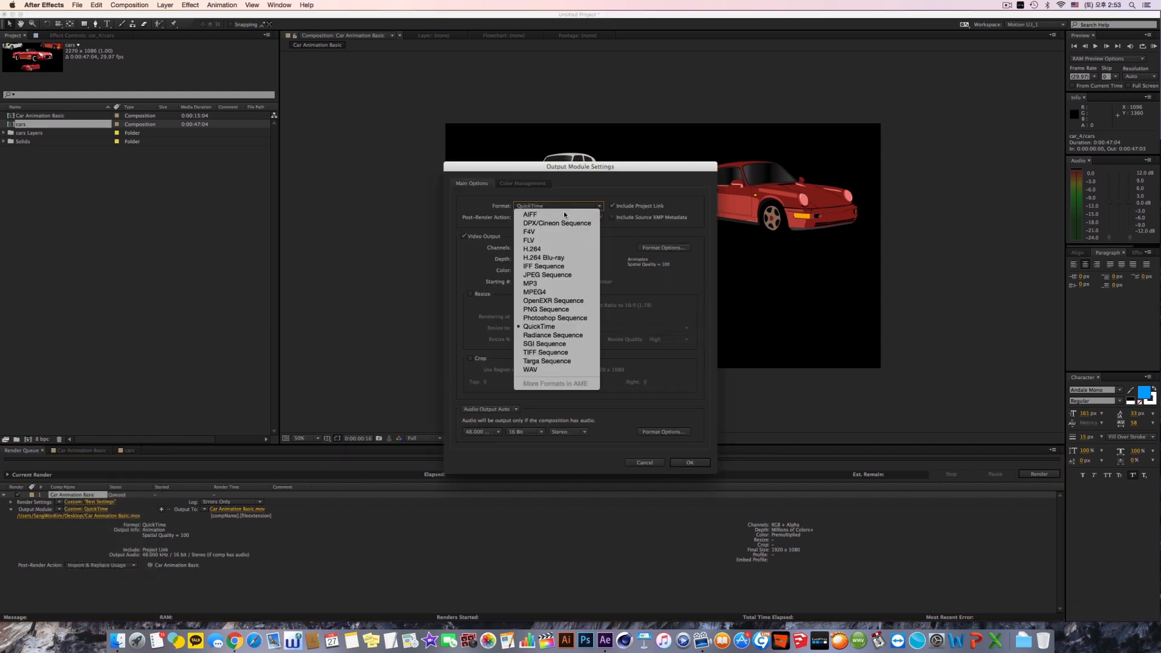
click(566, 250)
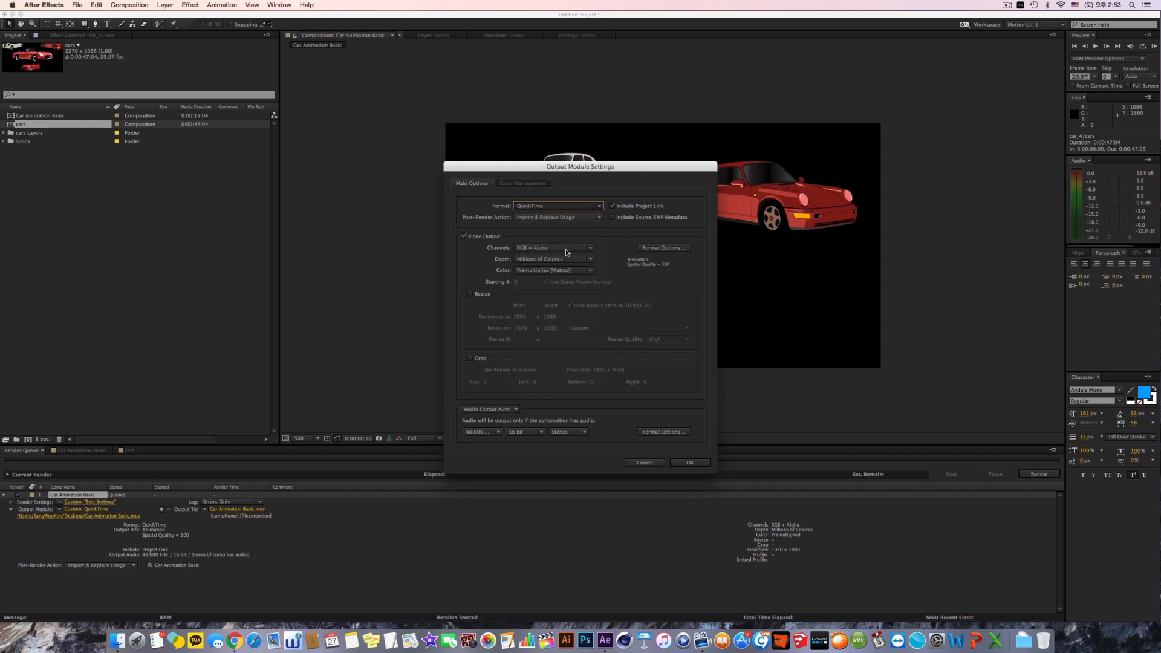
Step: Set the output format back to QuickTime and accept the H.264 video codec at quality 100
click(546, 207)
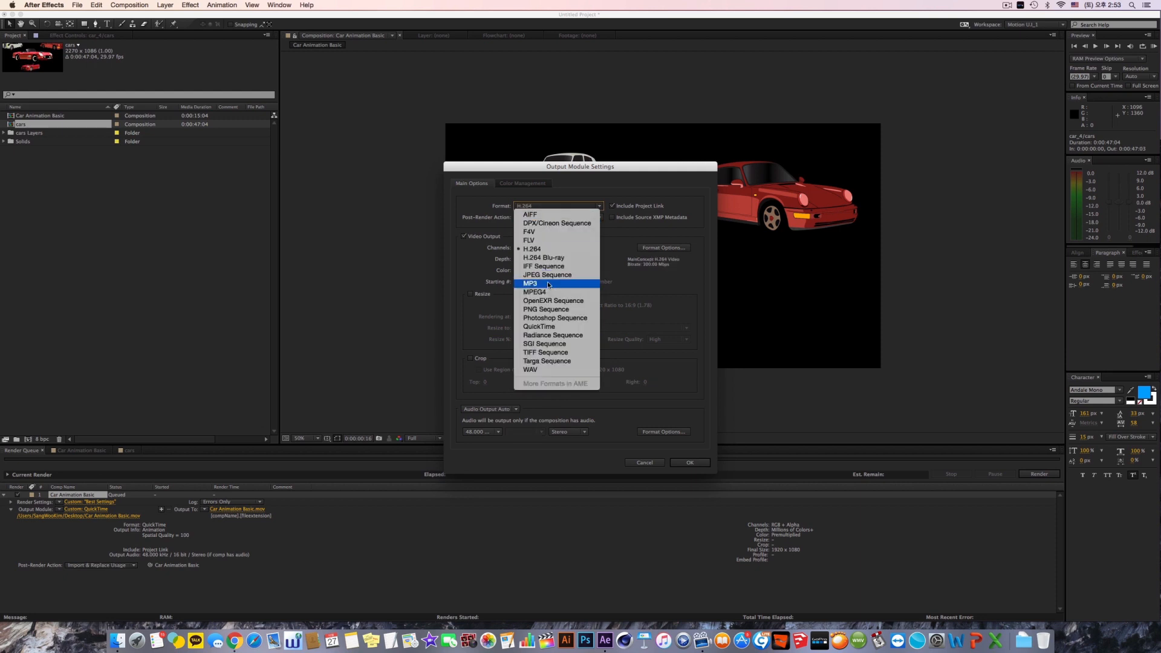
click(540, 326)
click(664, 248)
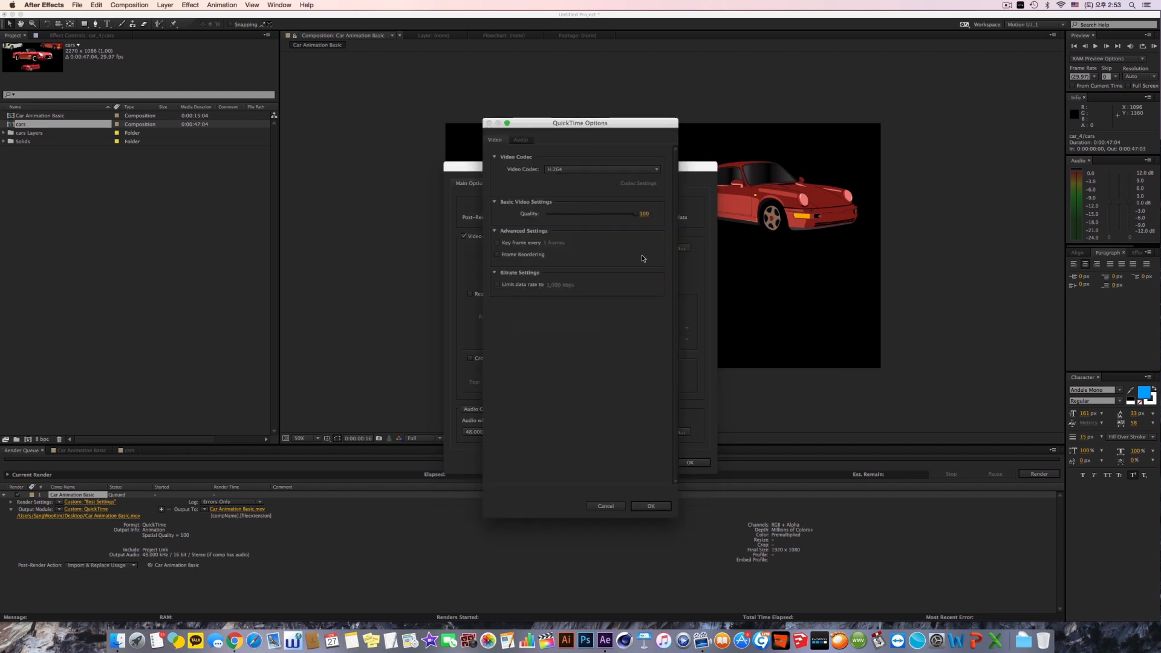
click(651, 506)
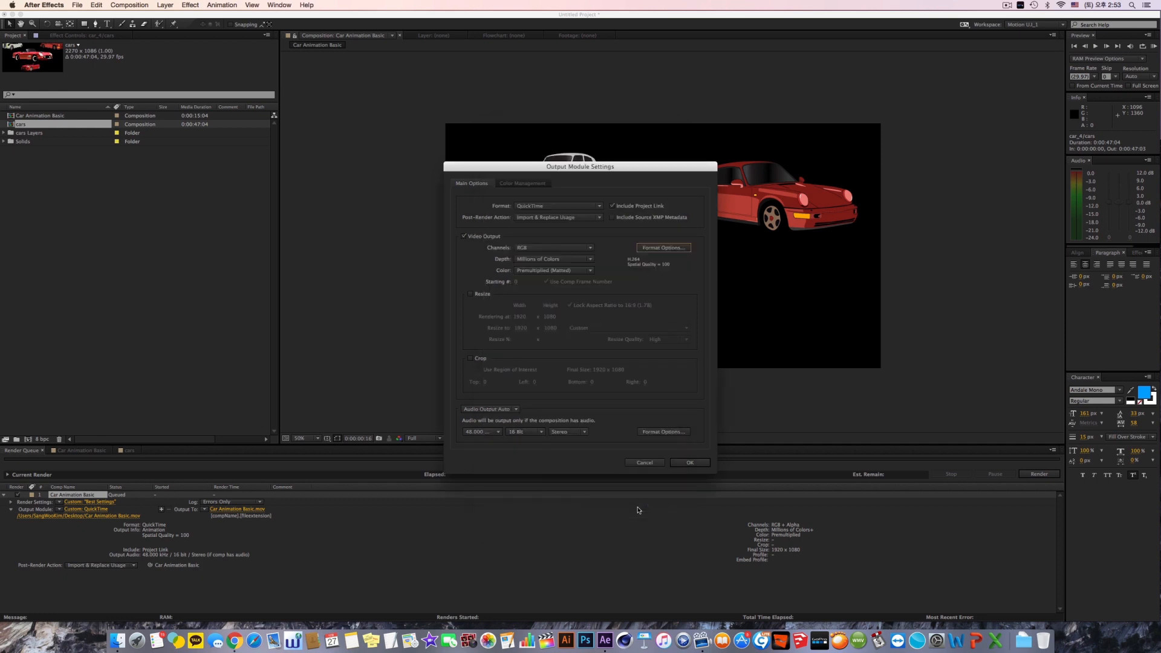
Step: Check the available output channels, keeping RGB, and enable resizing of the video output
click(526, 248)
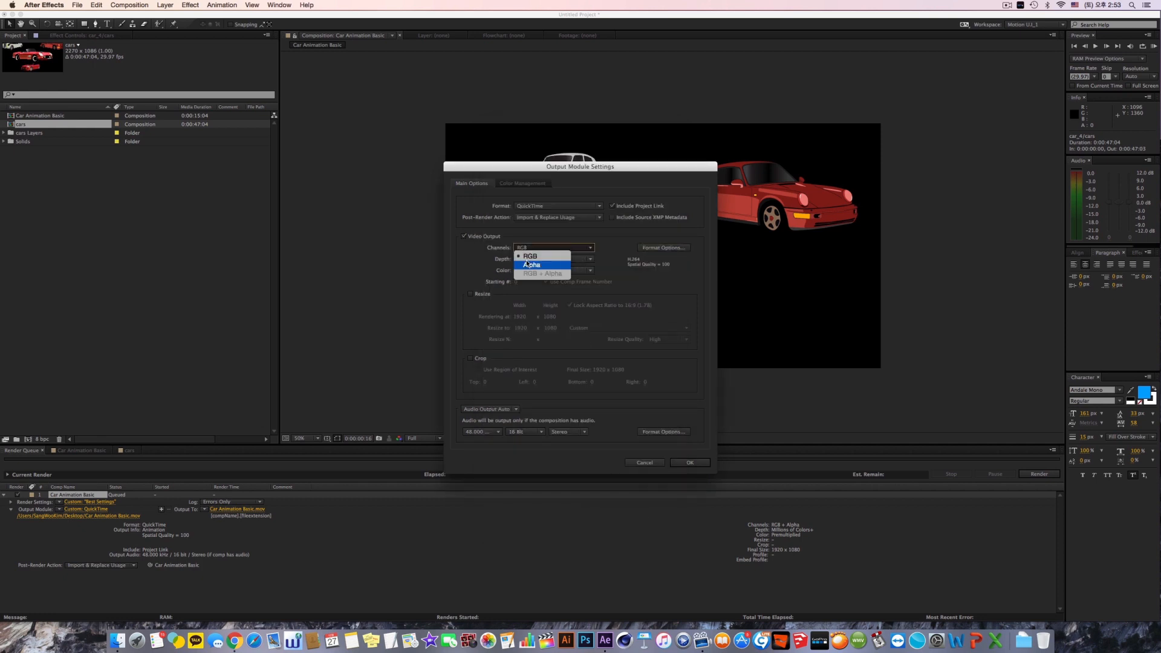
click(494, 266)
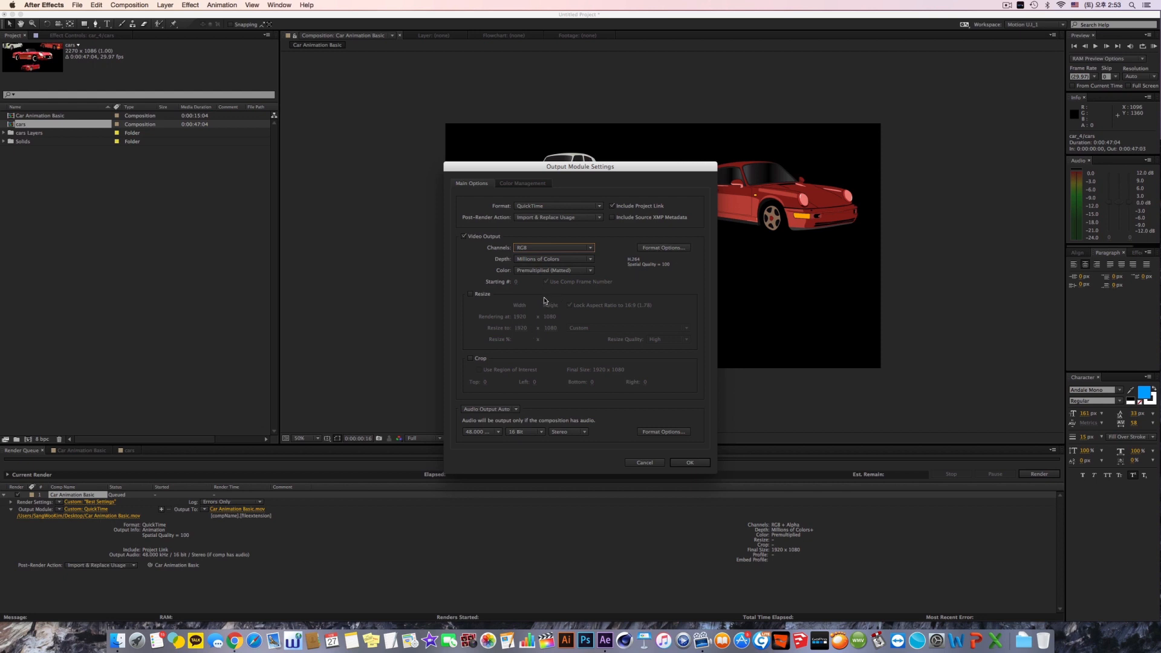
click(487, 296)
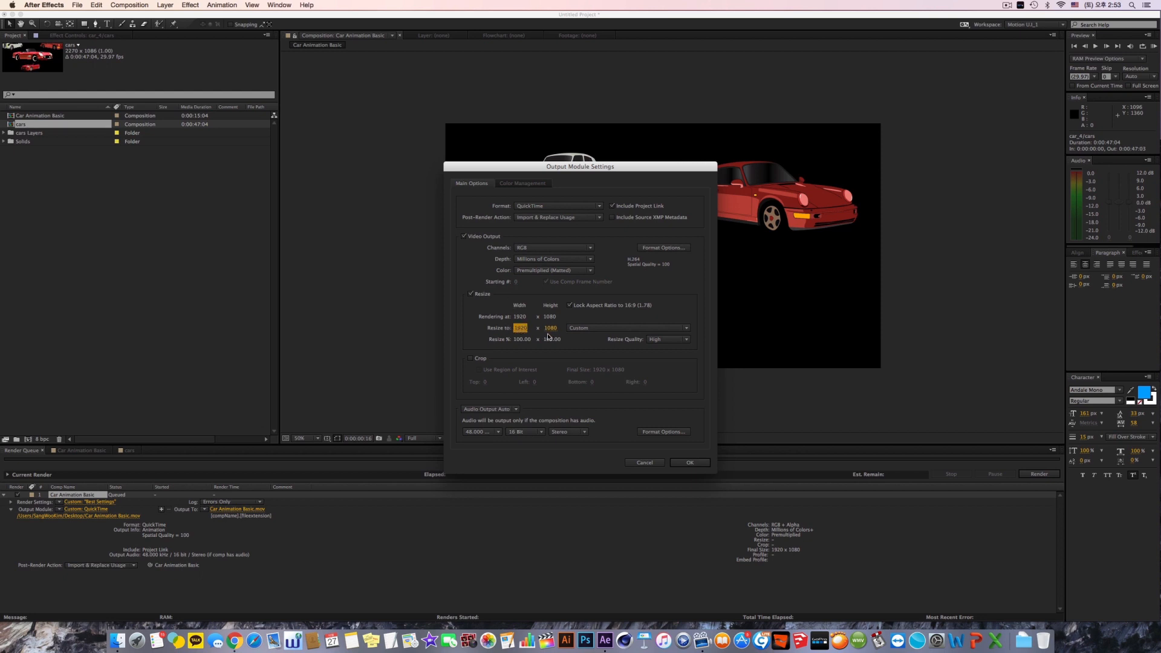
Step: Turn off the audio output in the output module and set the movie to save on the desktop as Car Animation Basic.mov
click(507, 410)
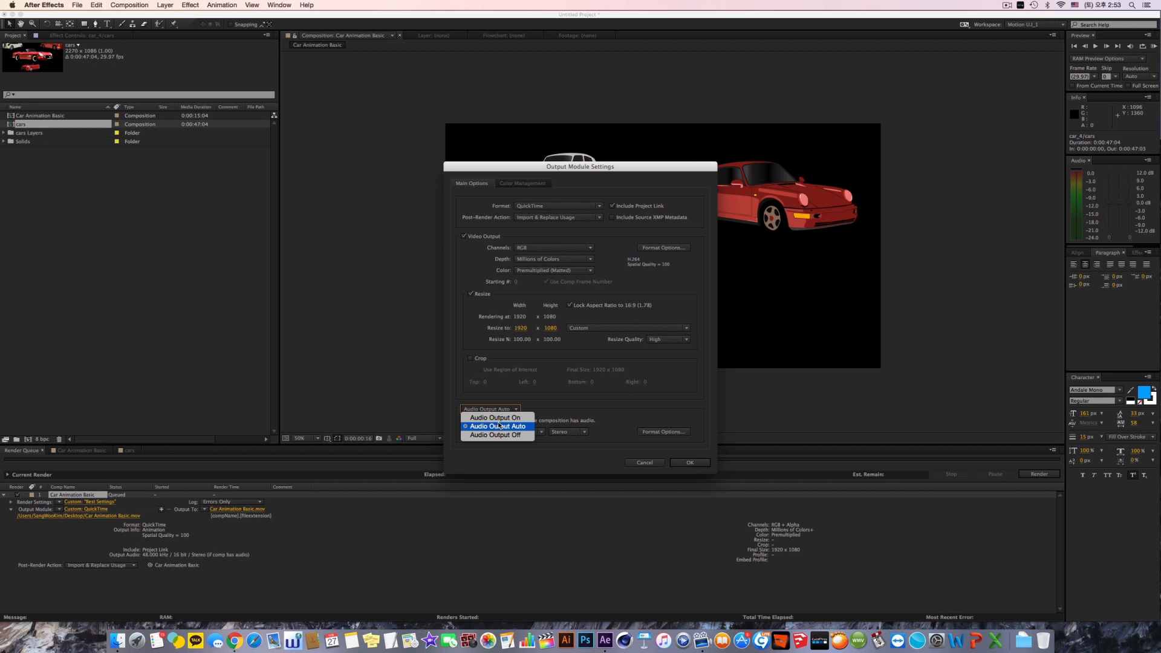
click(522, 435)
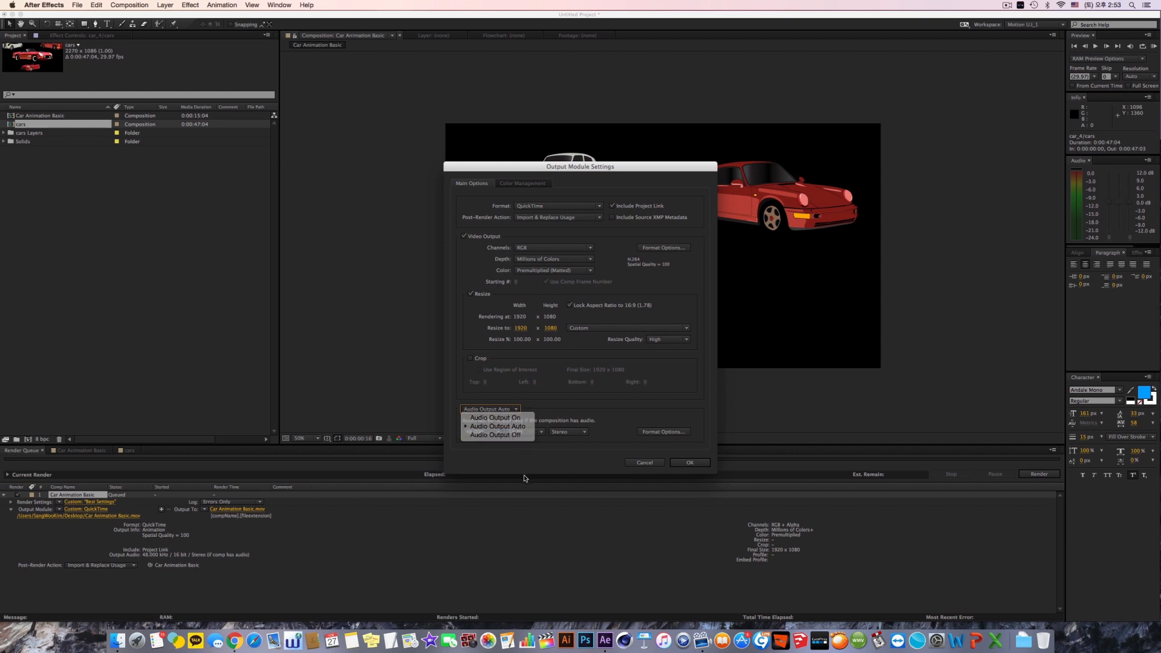
click(683, 463)
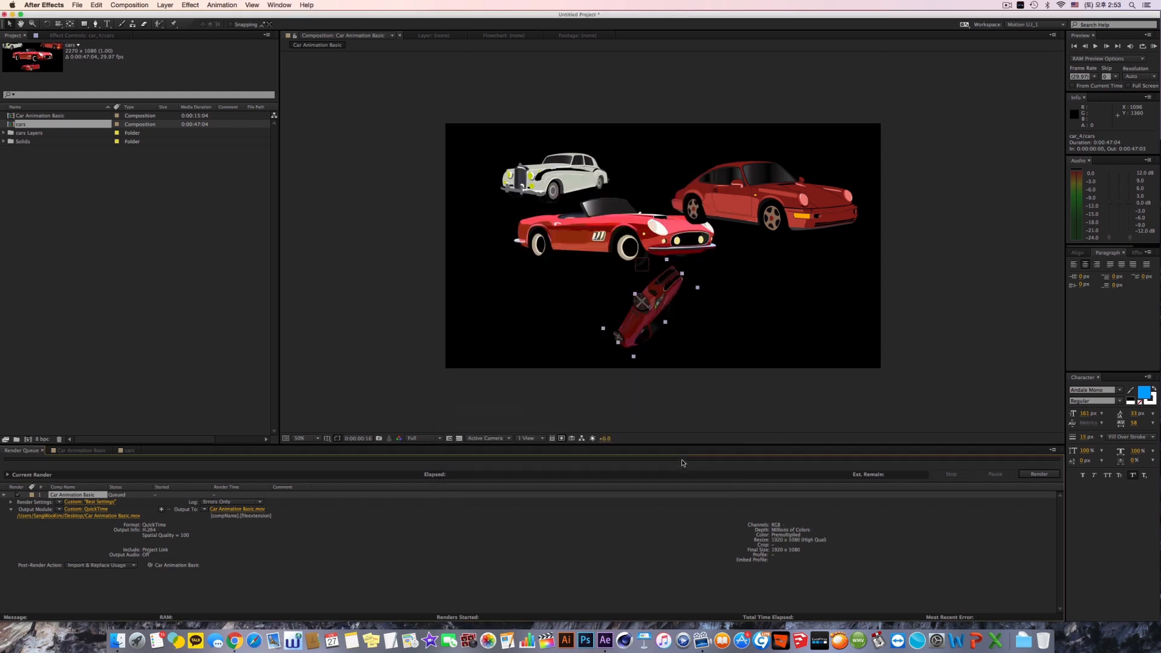
click(245, 512)
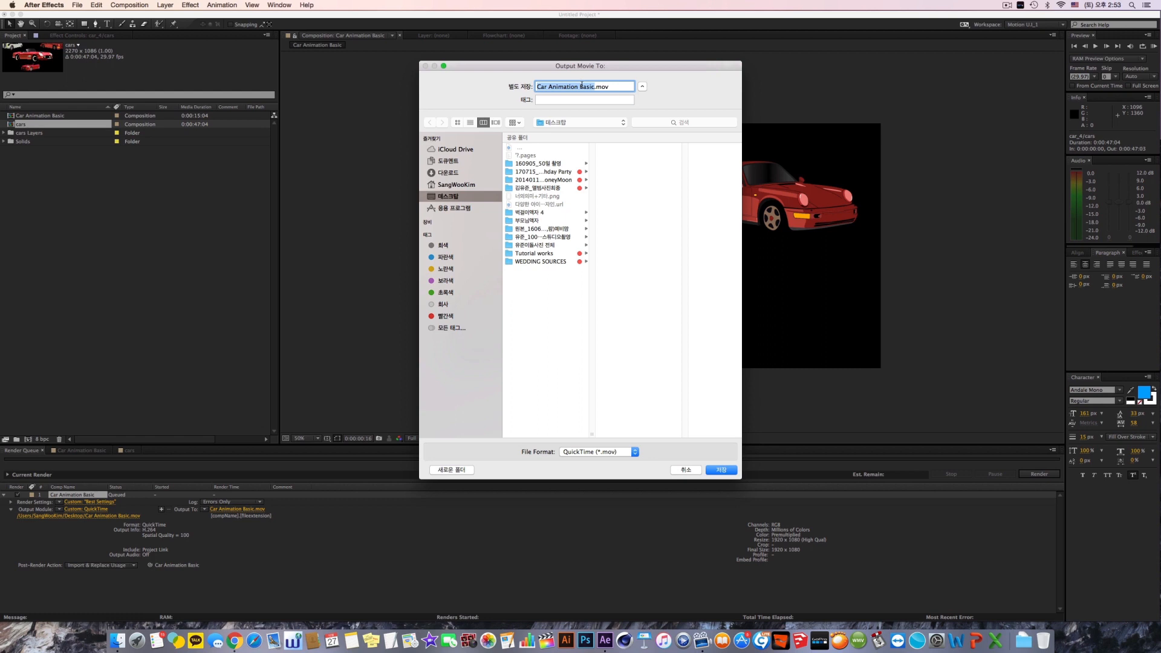
click(717, 471)
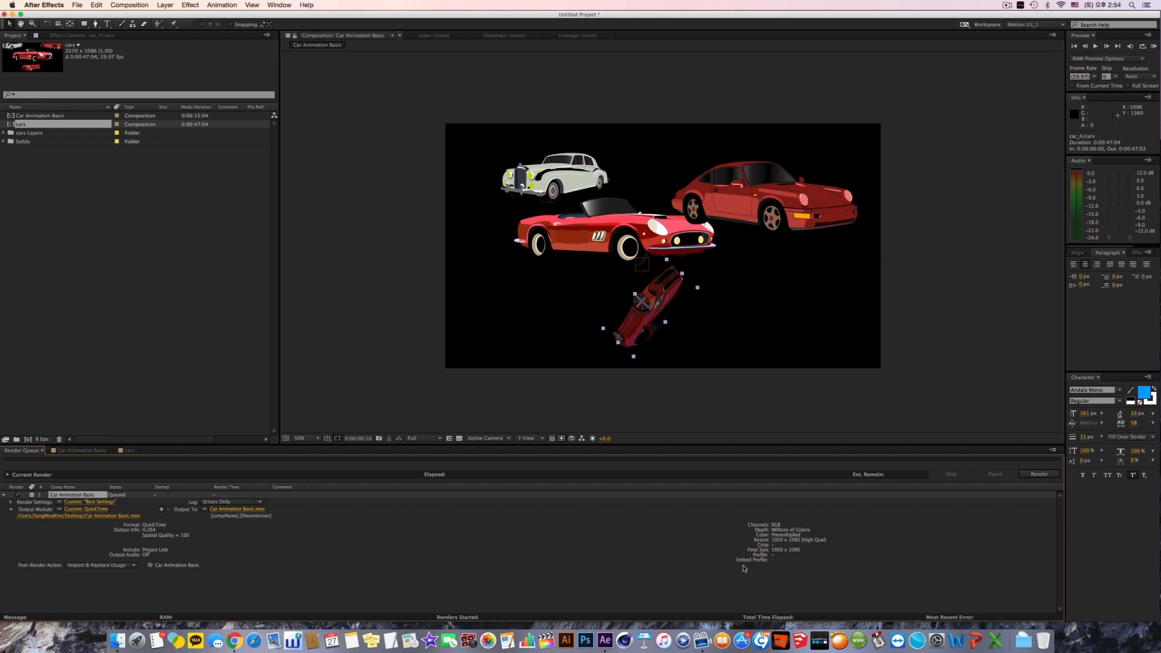
Step: Expand the queued item's render settings and output module details and enlarge the Render Queue area to review them
click(11, 509)
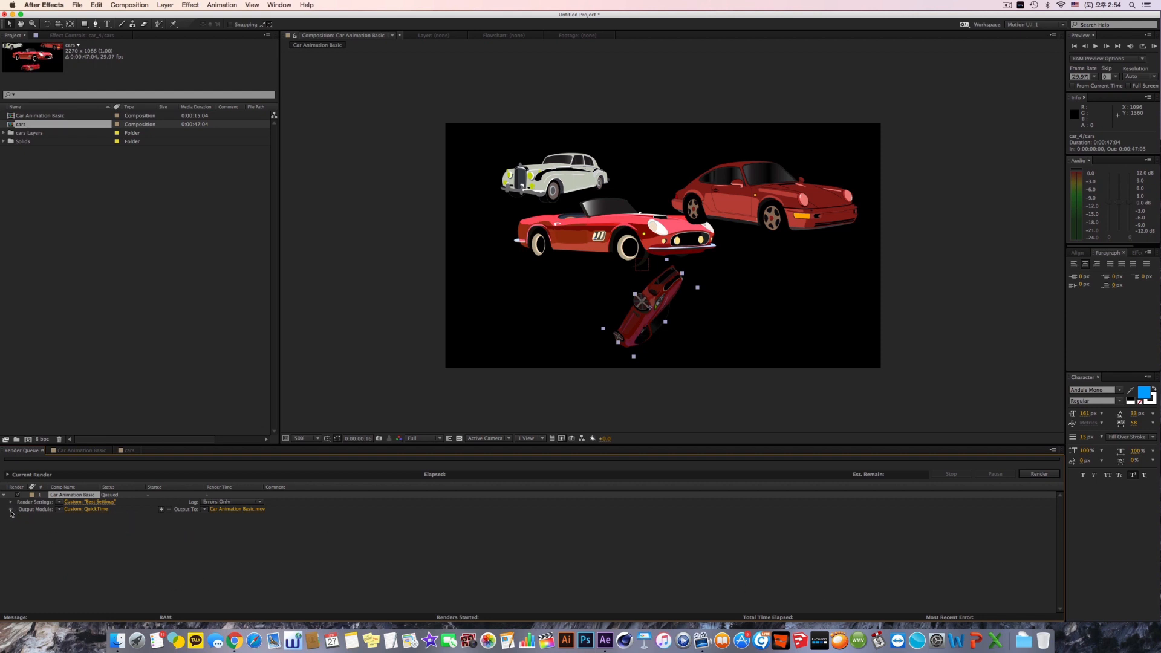
click(11, 511)
click(12, 504)
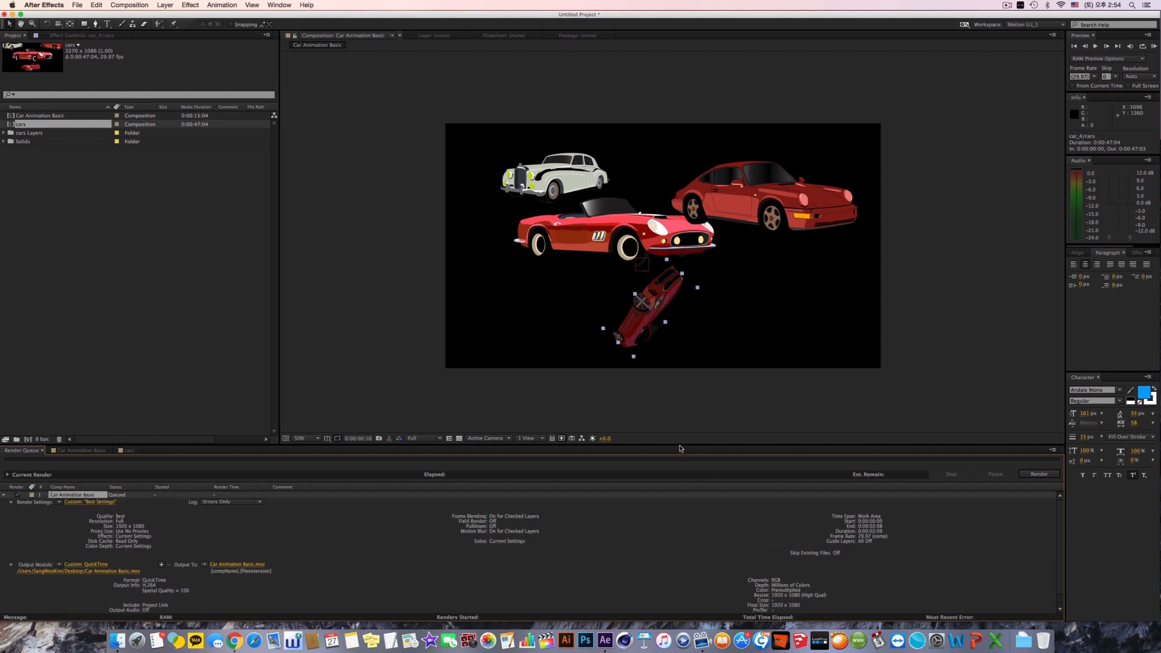
drag(682, 449, 677, 397)
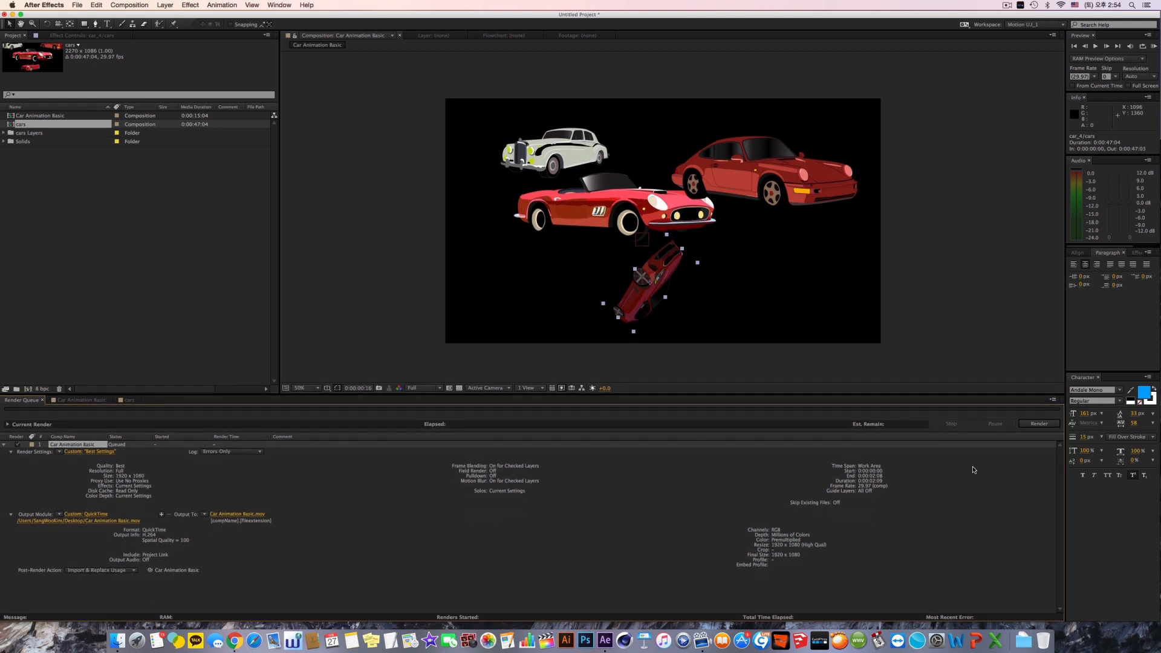
Step: Render the queued Car Animation Basic item, pausing and resuming it once, and collapse its settings details when done
click(1028, 424)
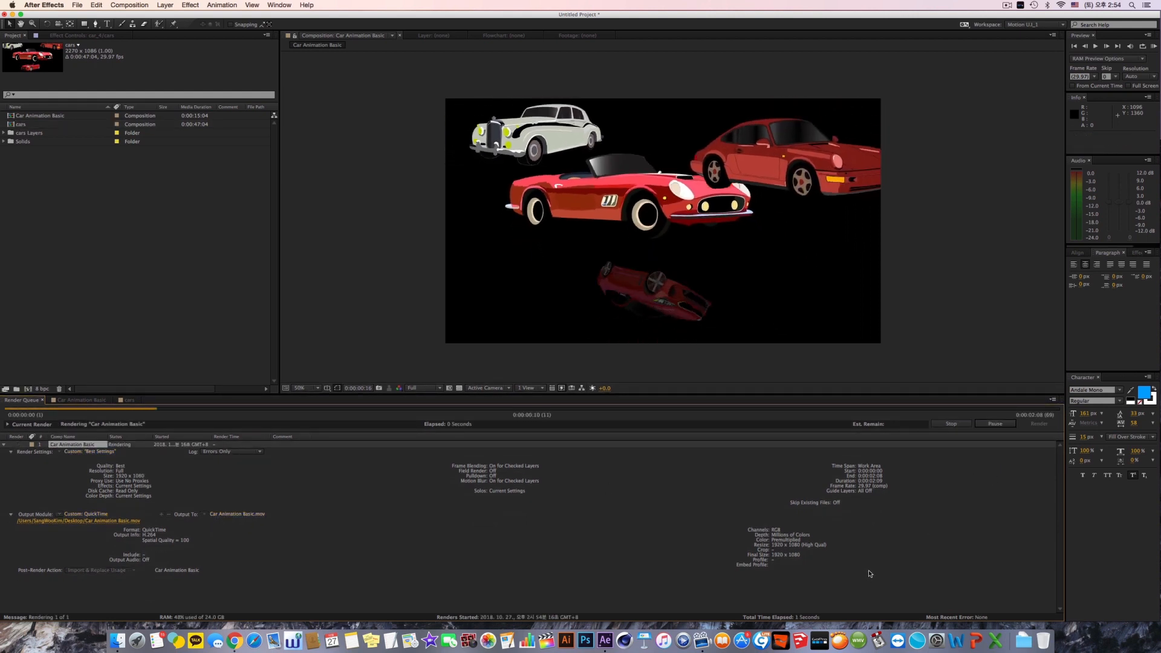
click(997, 425)
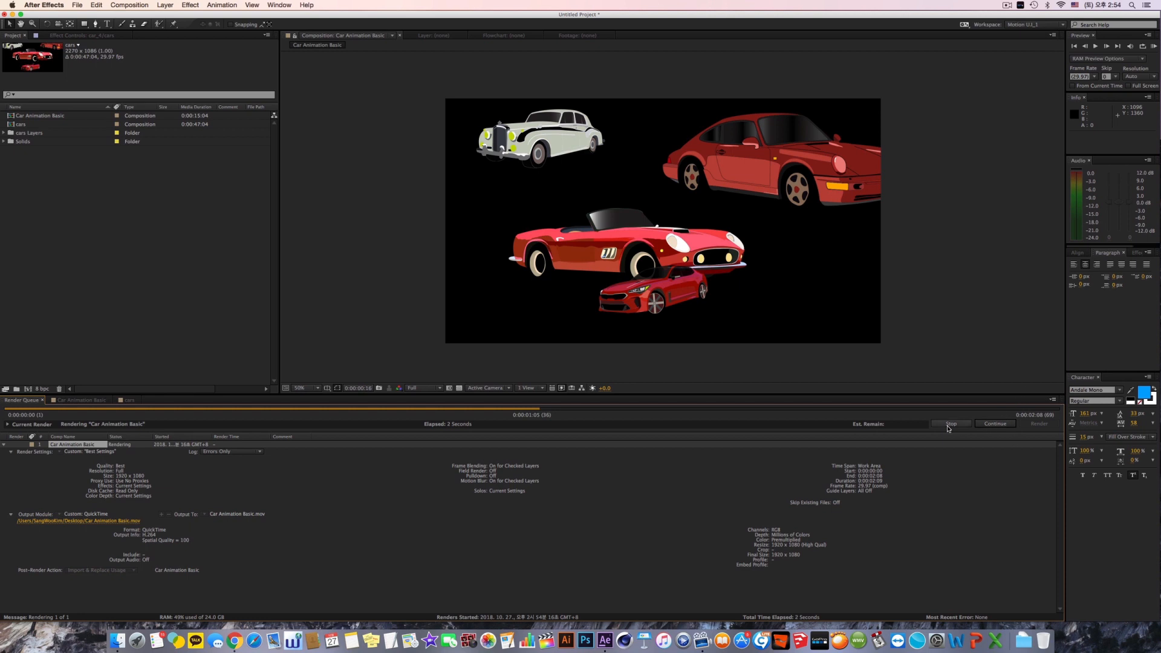
click(995, 424)
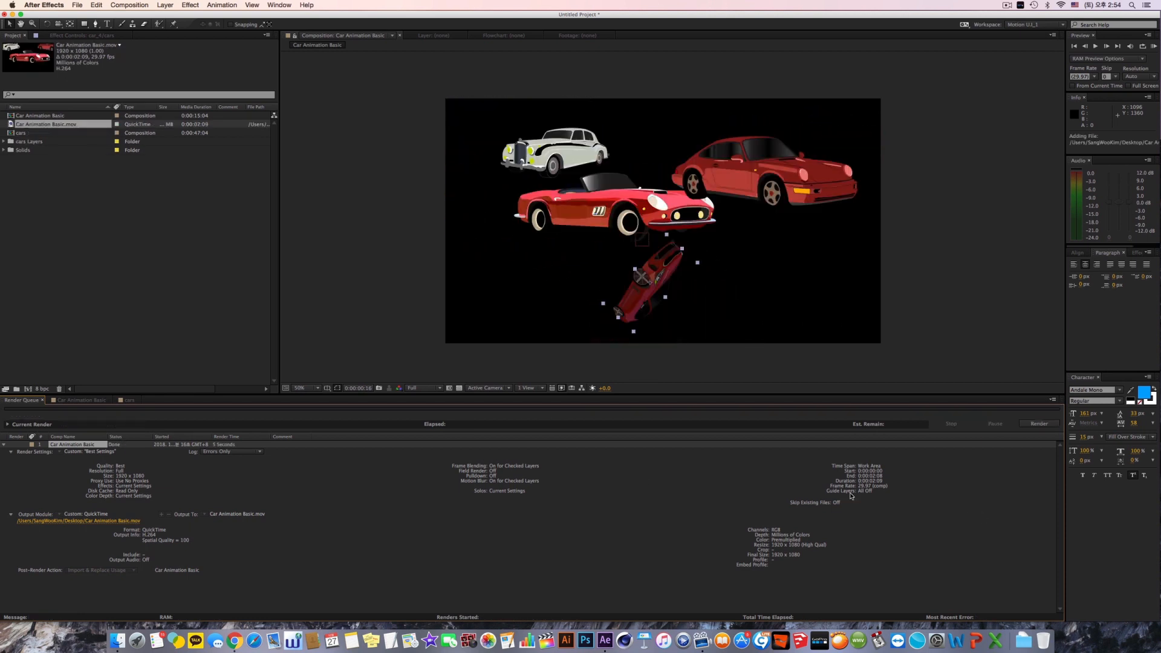
click(11, 451)
click(11, 459)
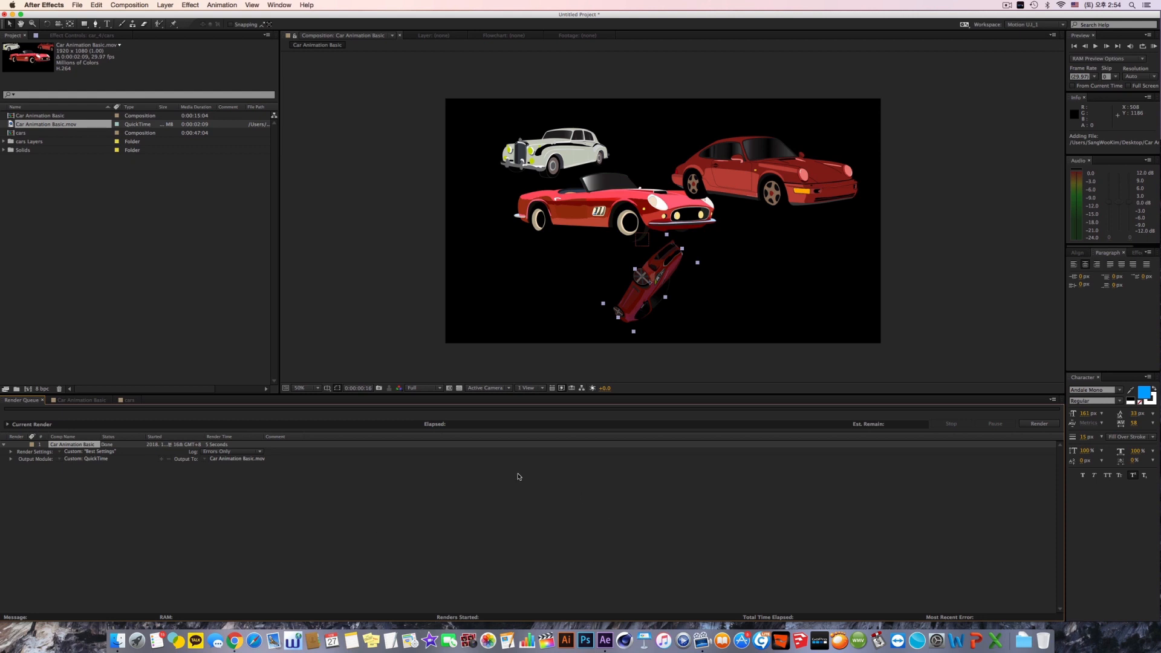
Step: Switch to Finder, open the desktop folder in a new window and preview Car Animation Basic.mov
key(super+Tab)
key(super+Tab)
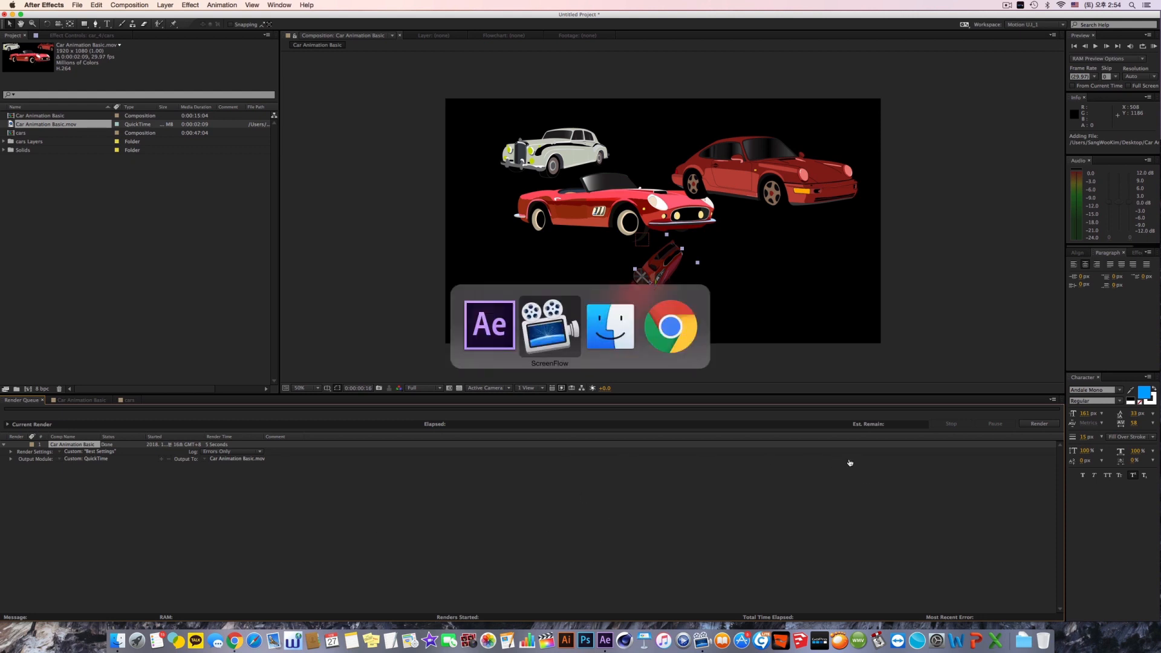
key(super+n)
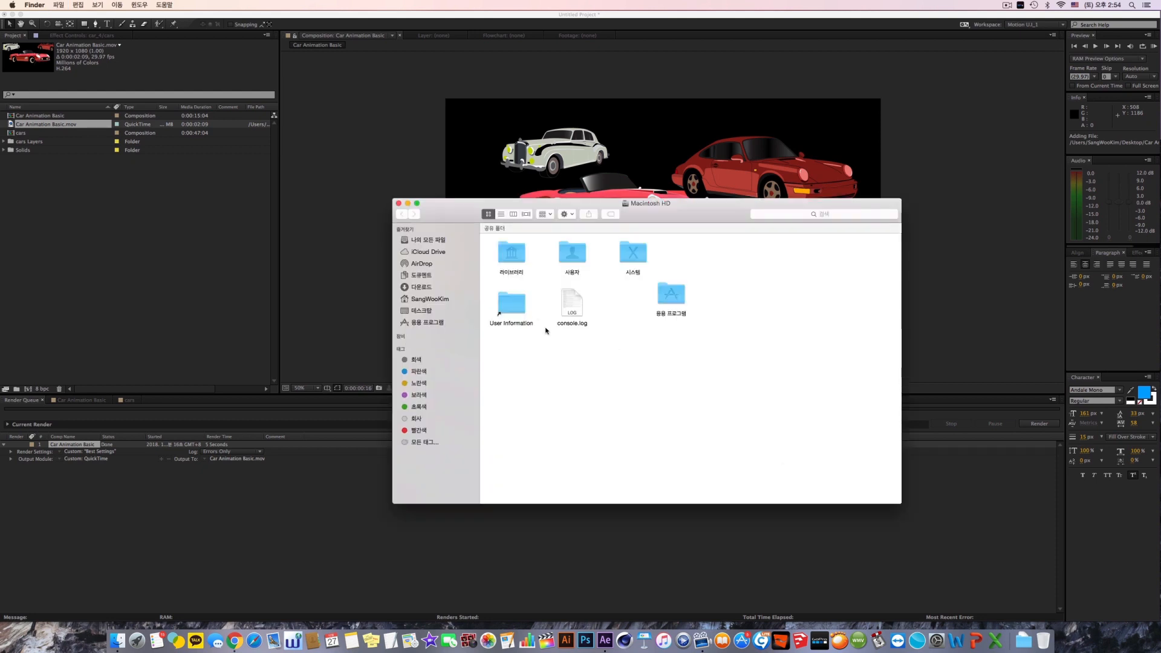
click(423, 313)
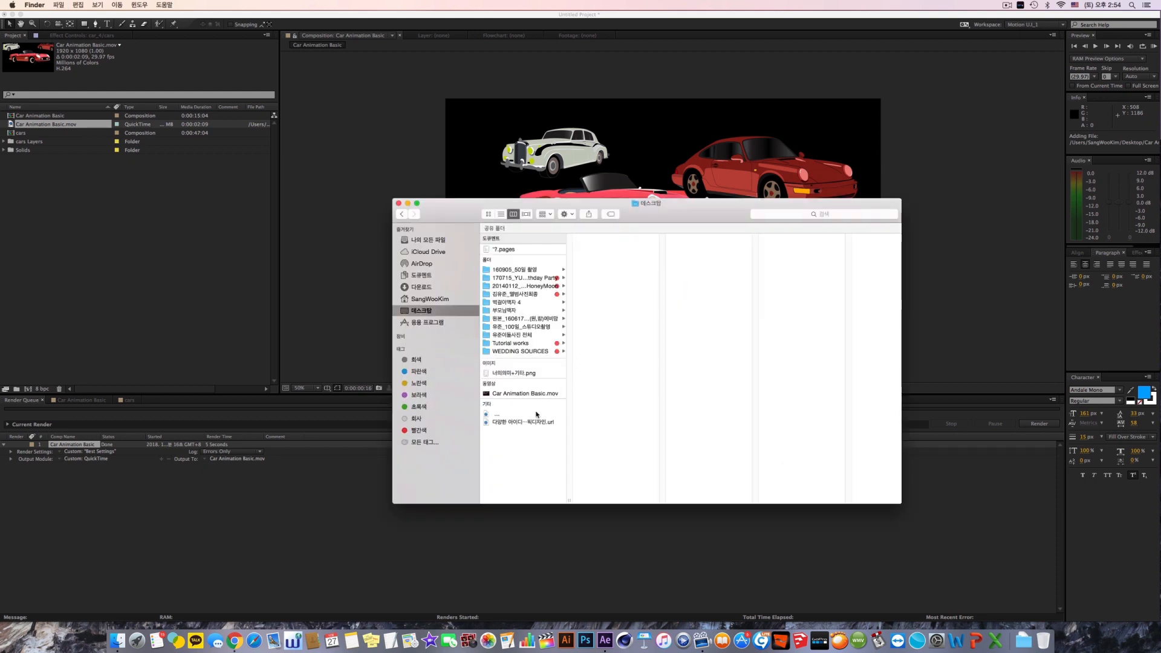
click(522, 394)
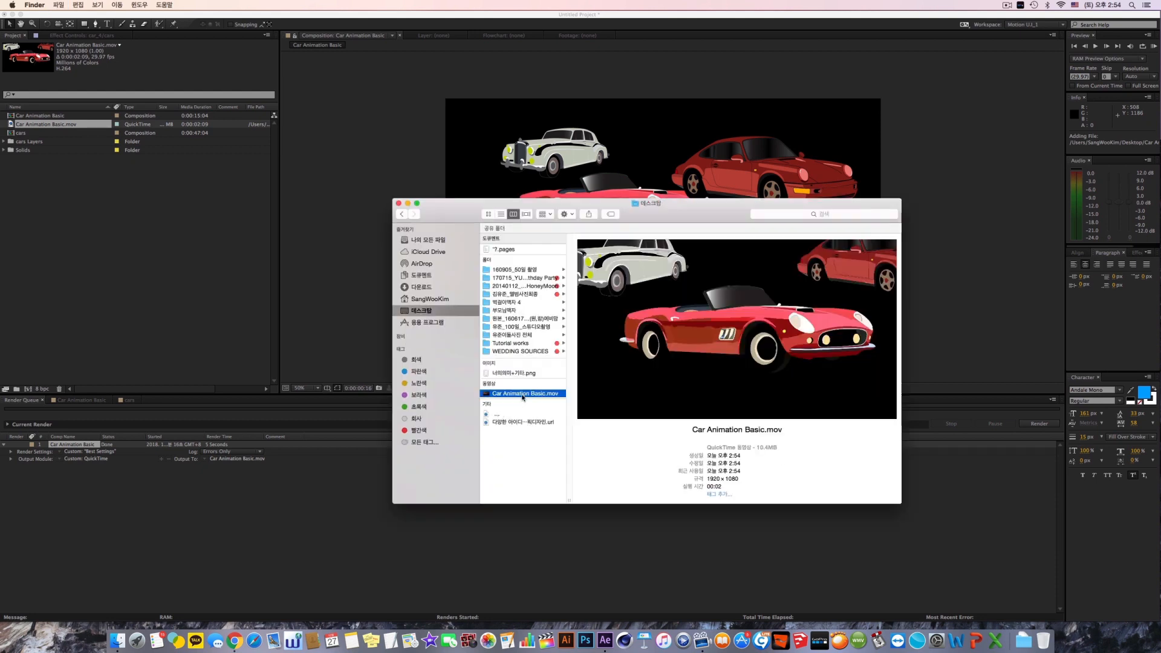
key(space)
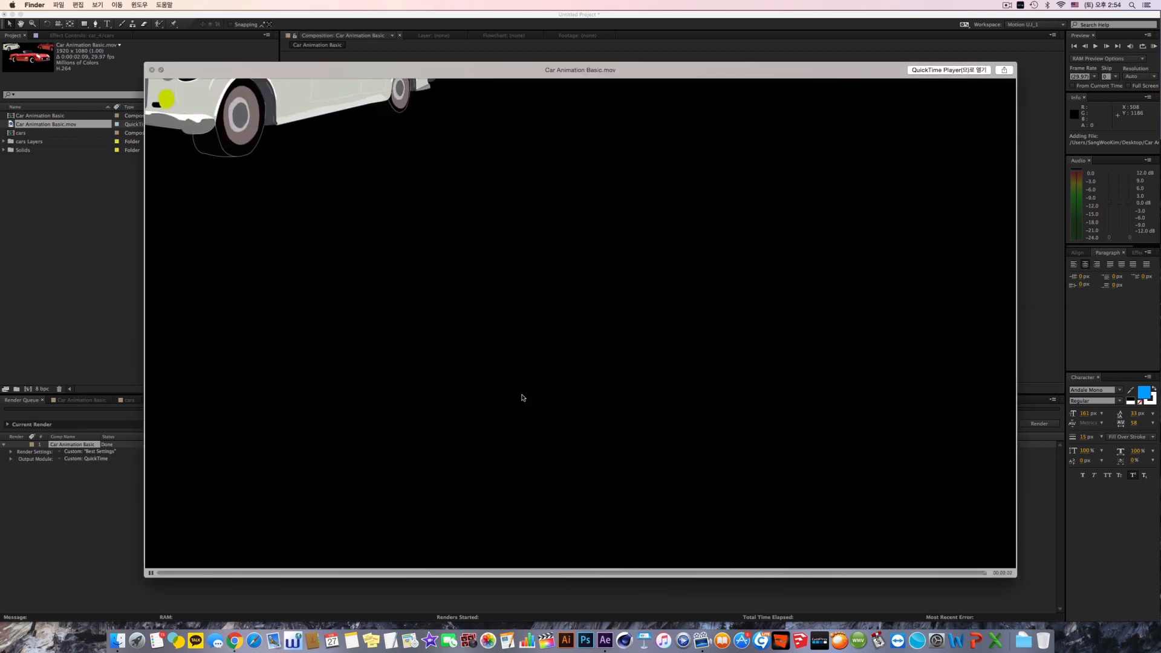
key(space)
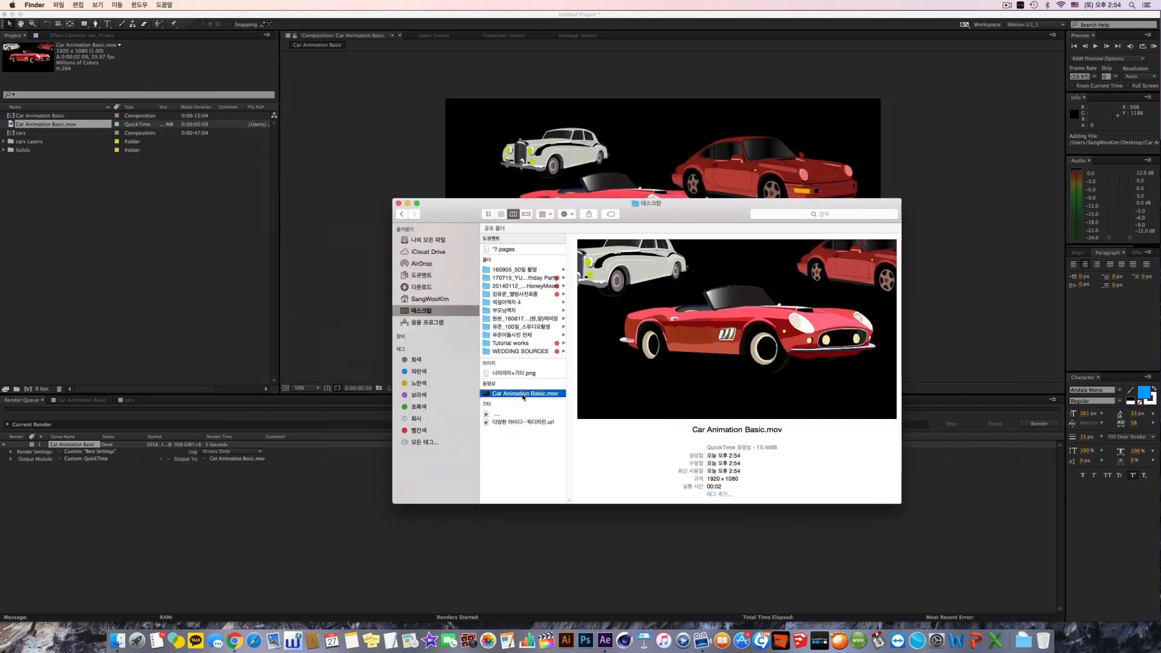
Step: Open Car Animation Basic.mov in QuickTime Player and play the rendered movie, replaying it once
double_click(524, 396)
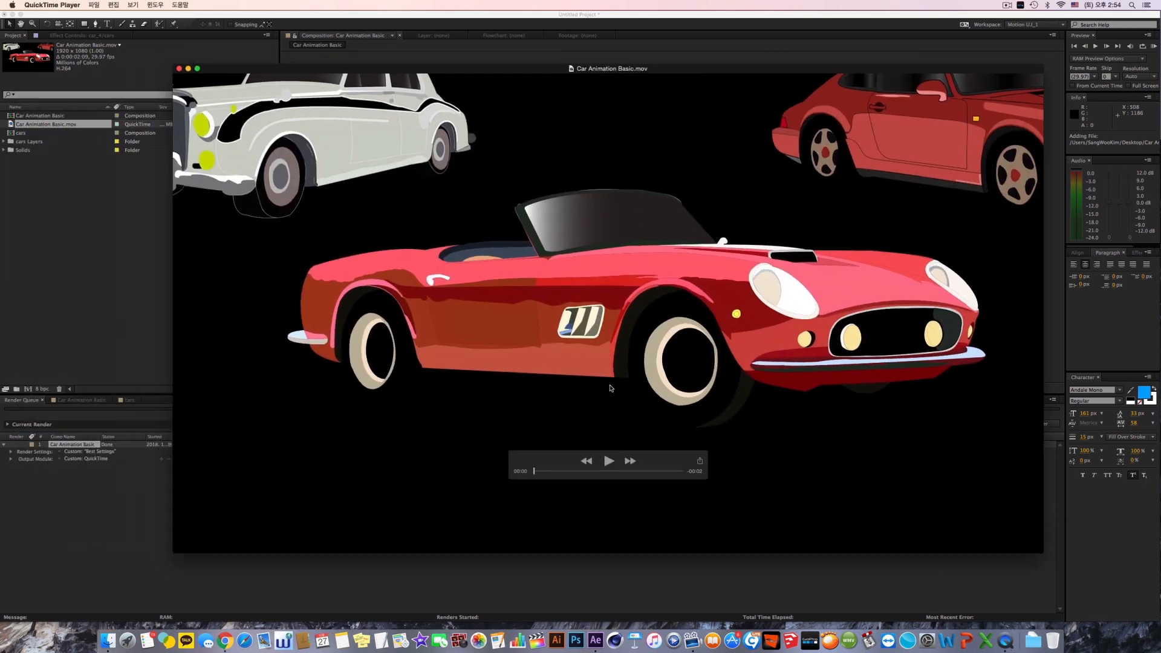
click(607, 462)
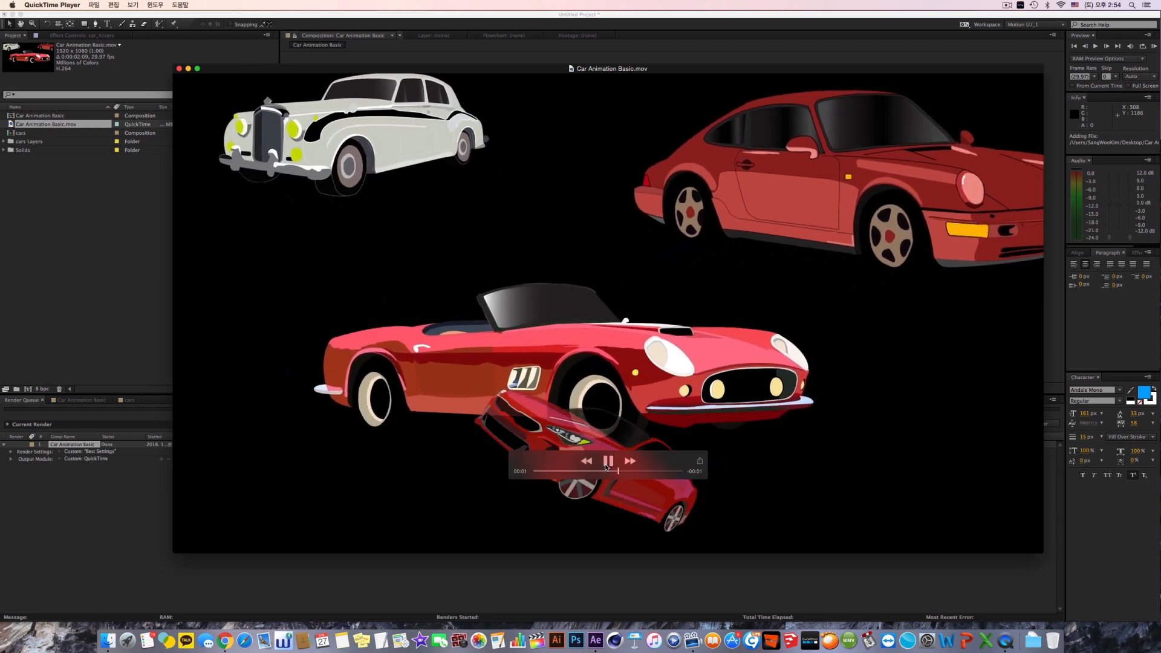
click(624, 61)
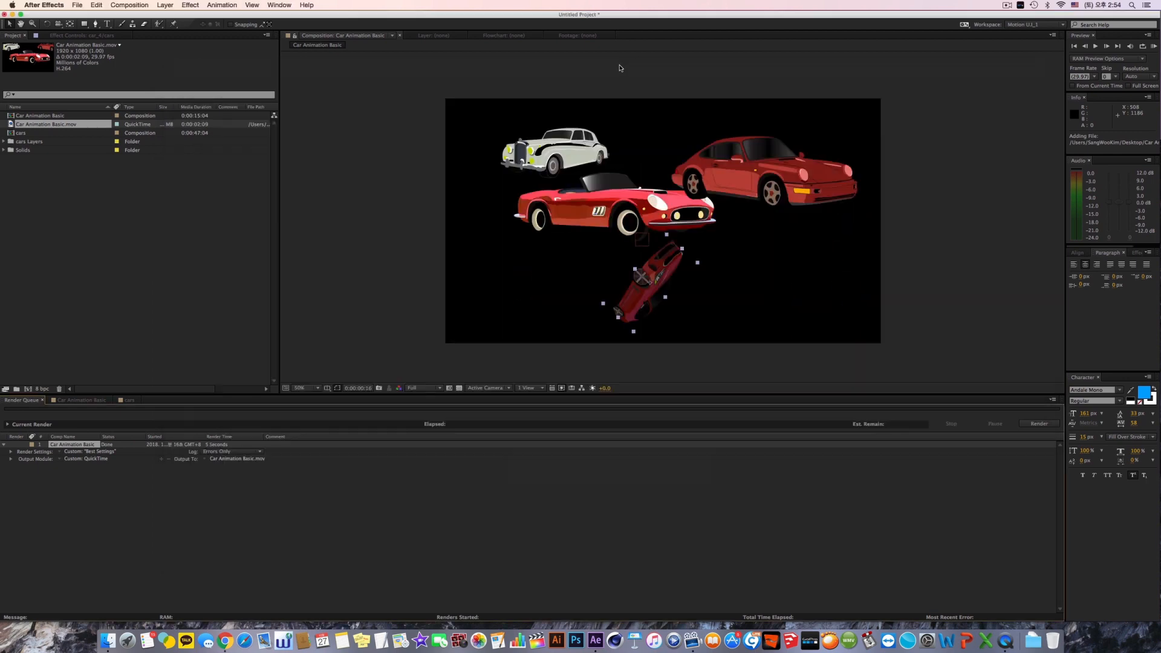
key(super+Tab)
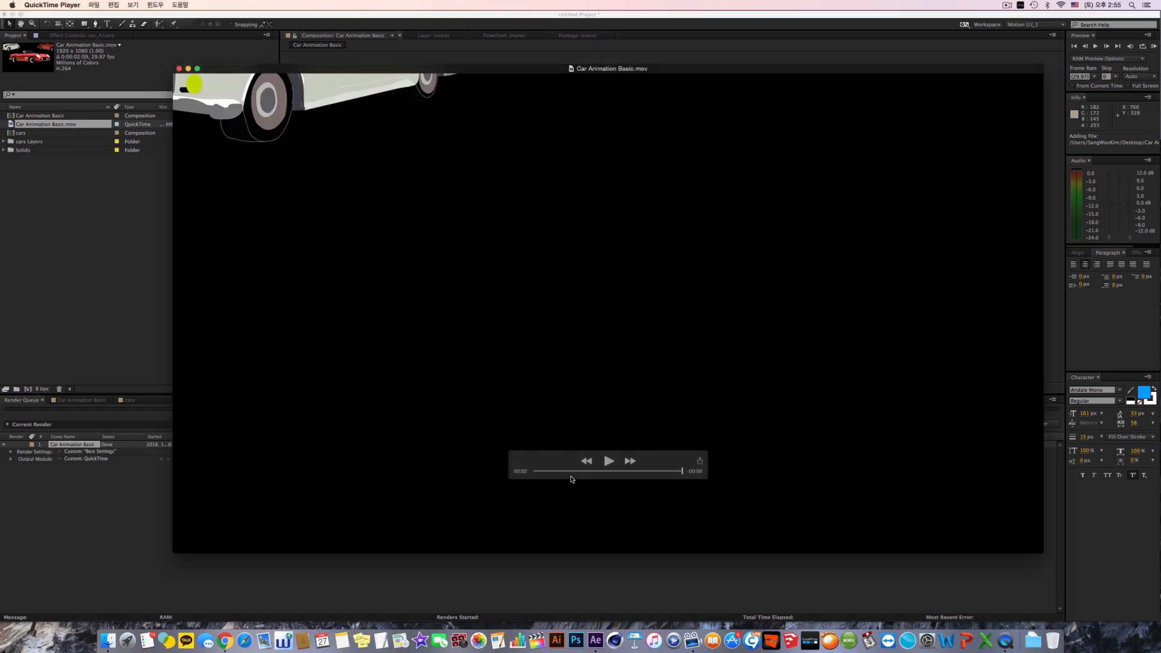
key(space)
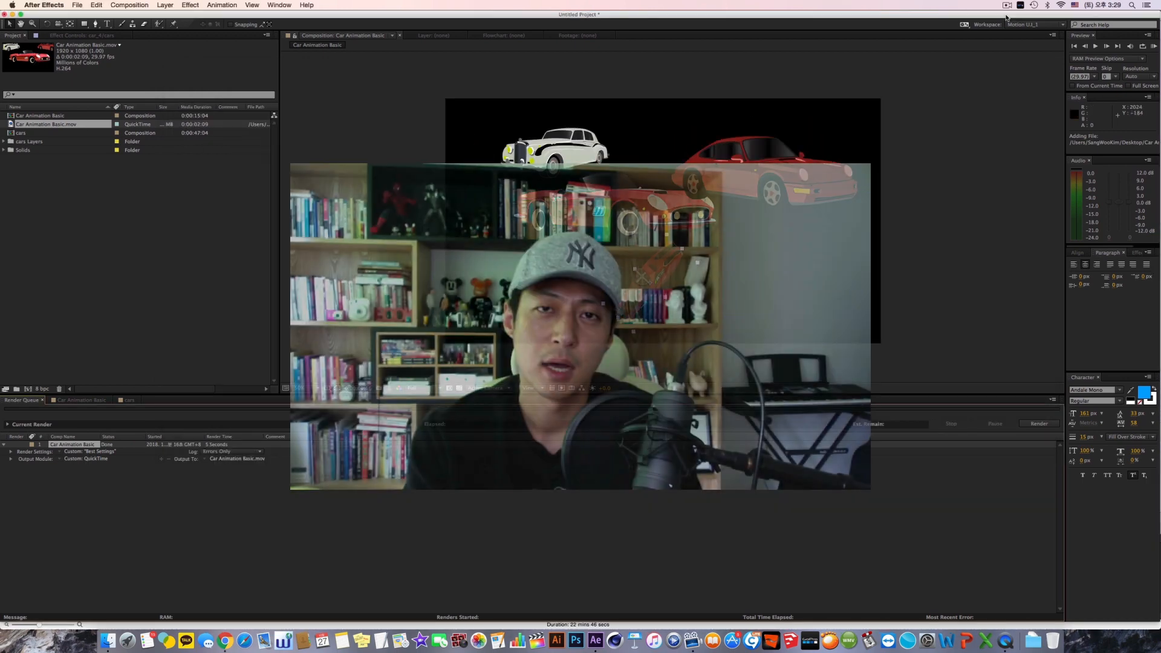